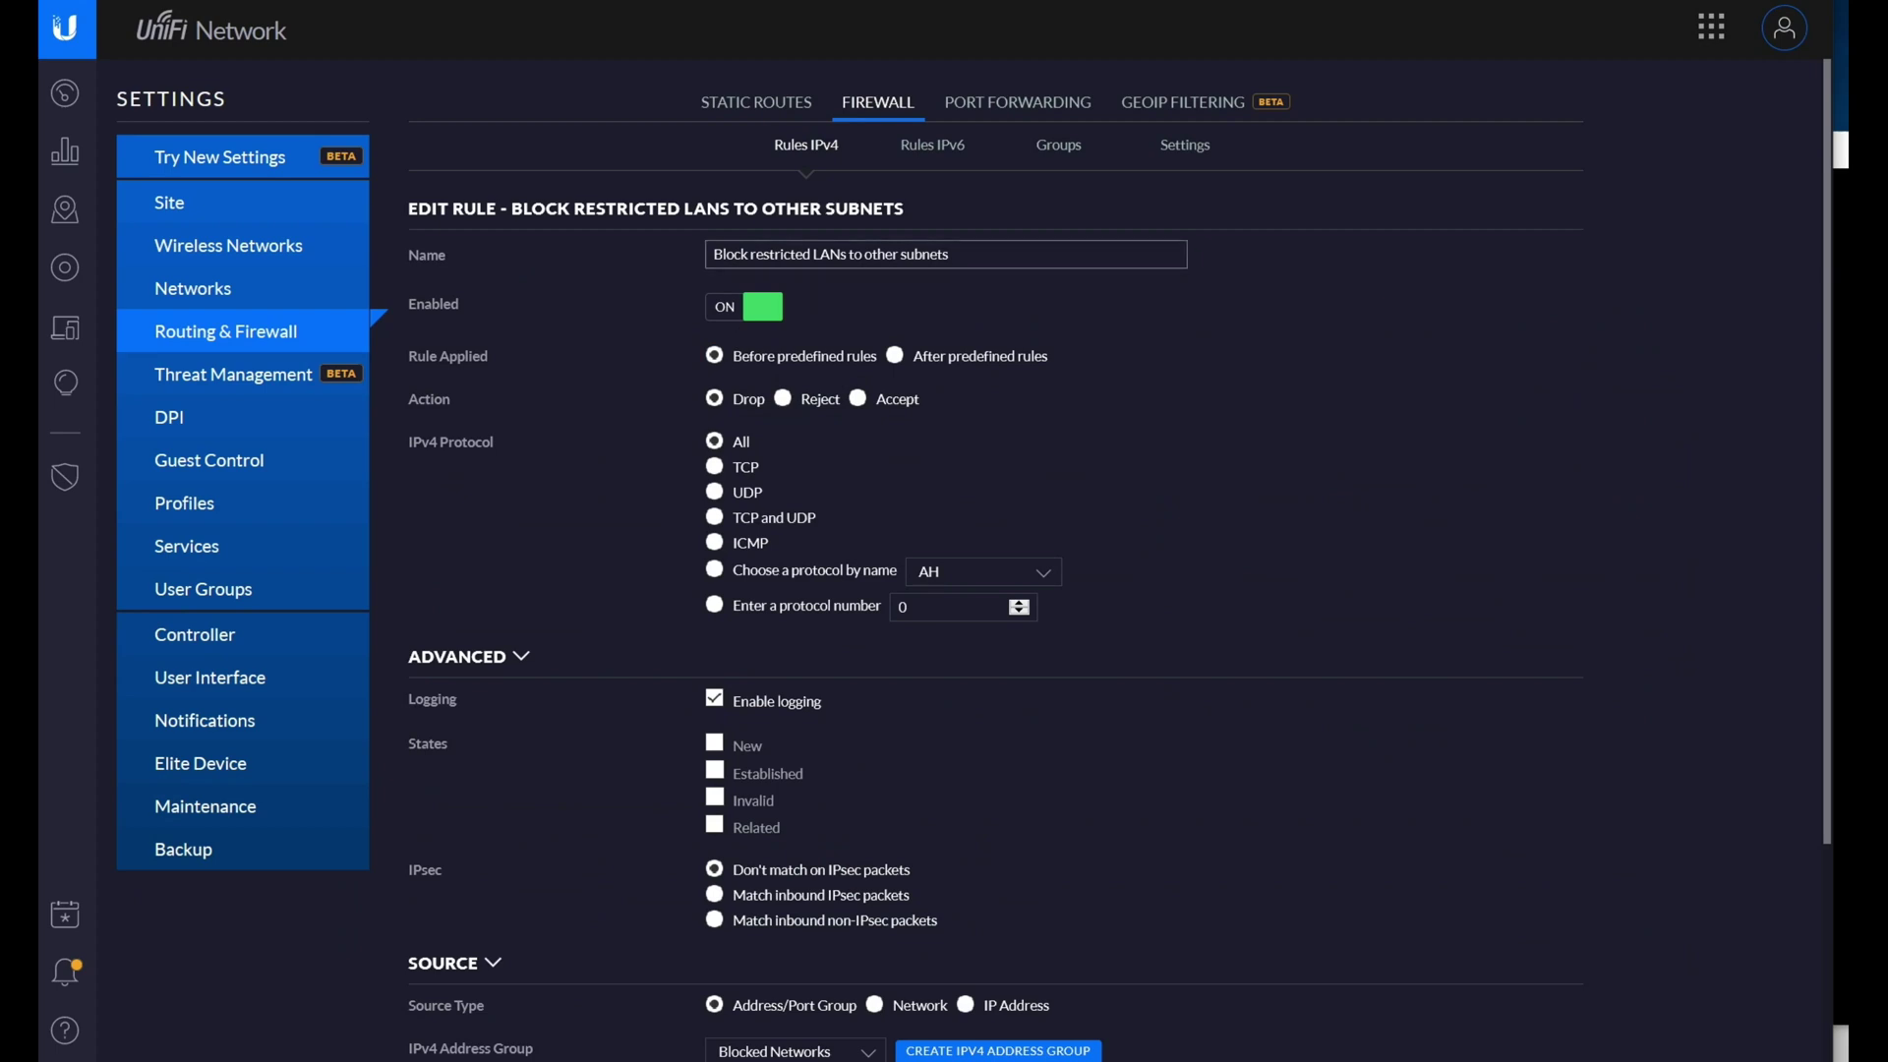
# Review the source and destination groups of the Block restricted LANs to other subnets rule, plus the LAN LOCAL Isolation rules.
pyautogui.scroll(-4, 1307, 463)
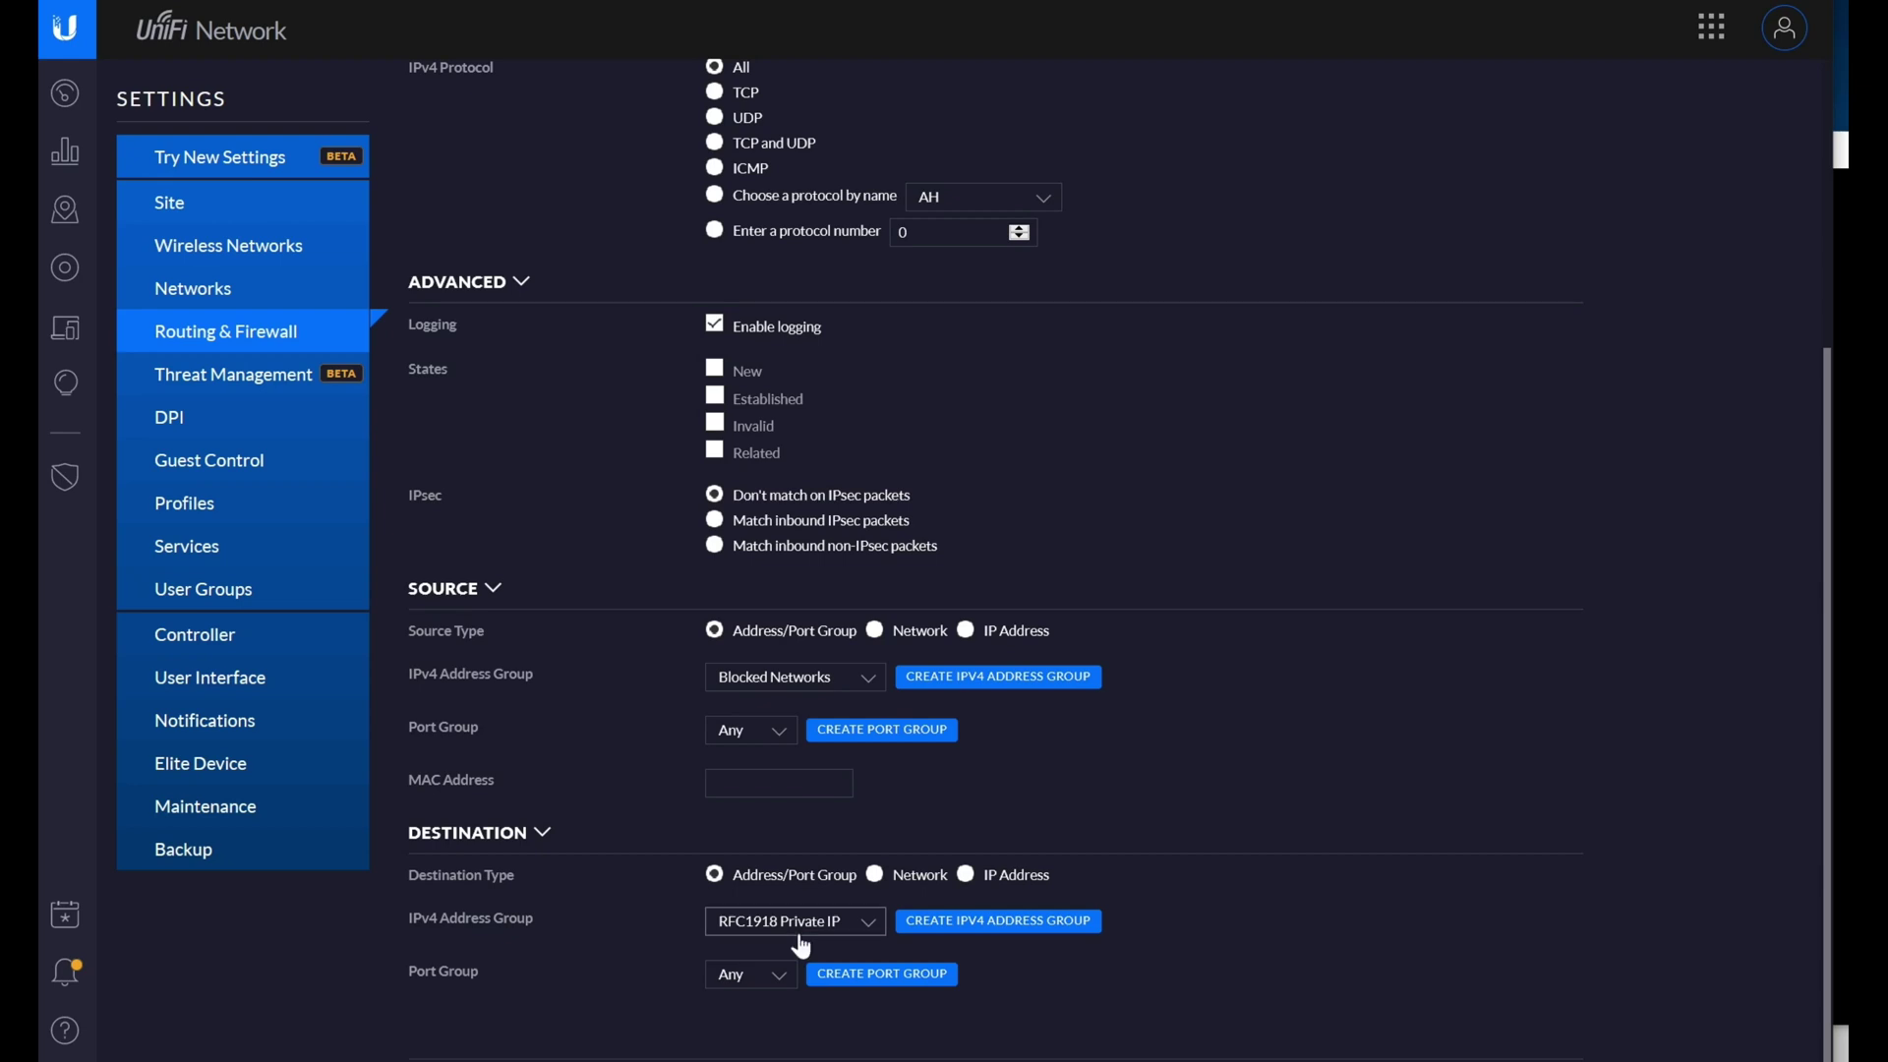
pyautogui.scroll(4, 885, 939)
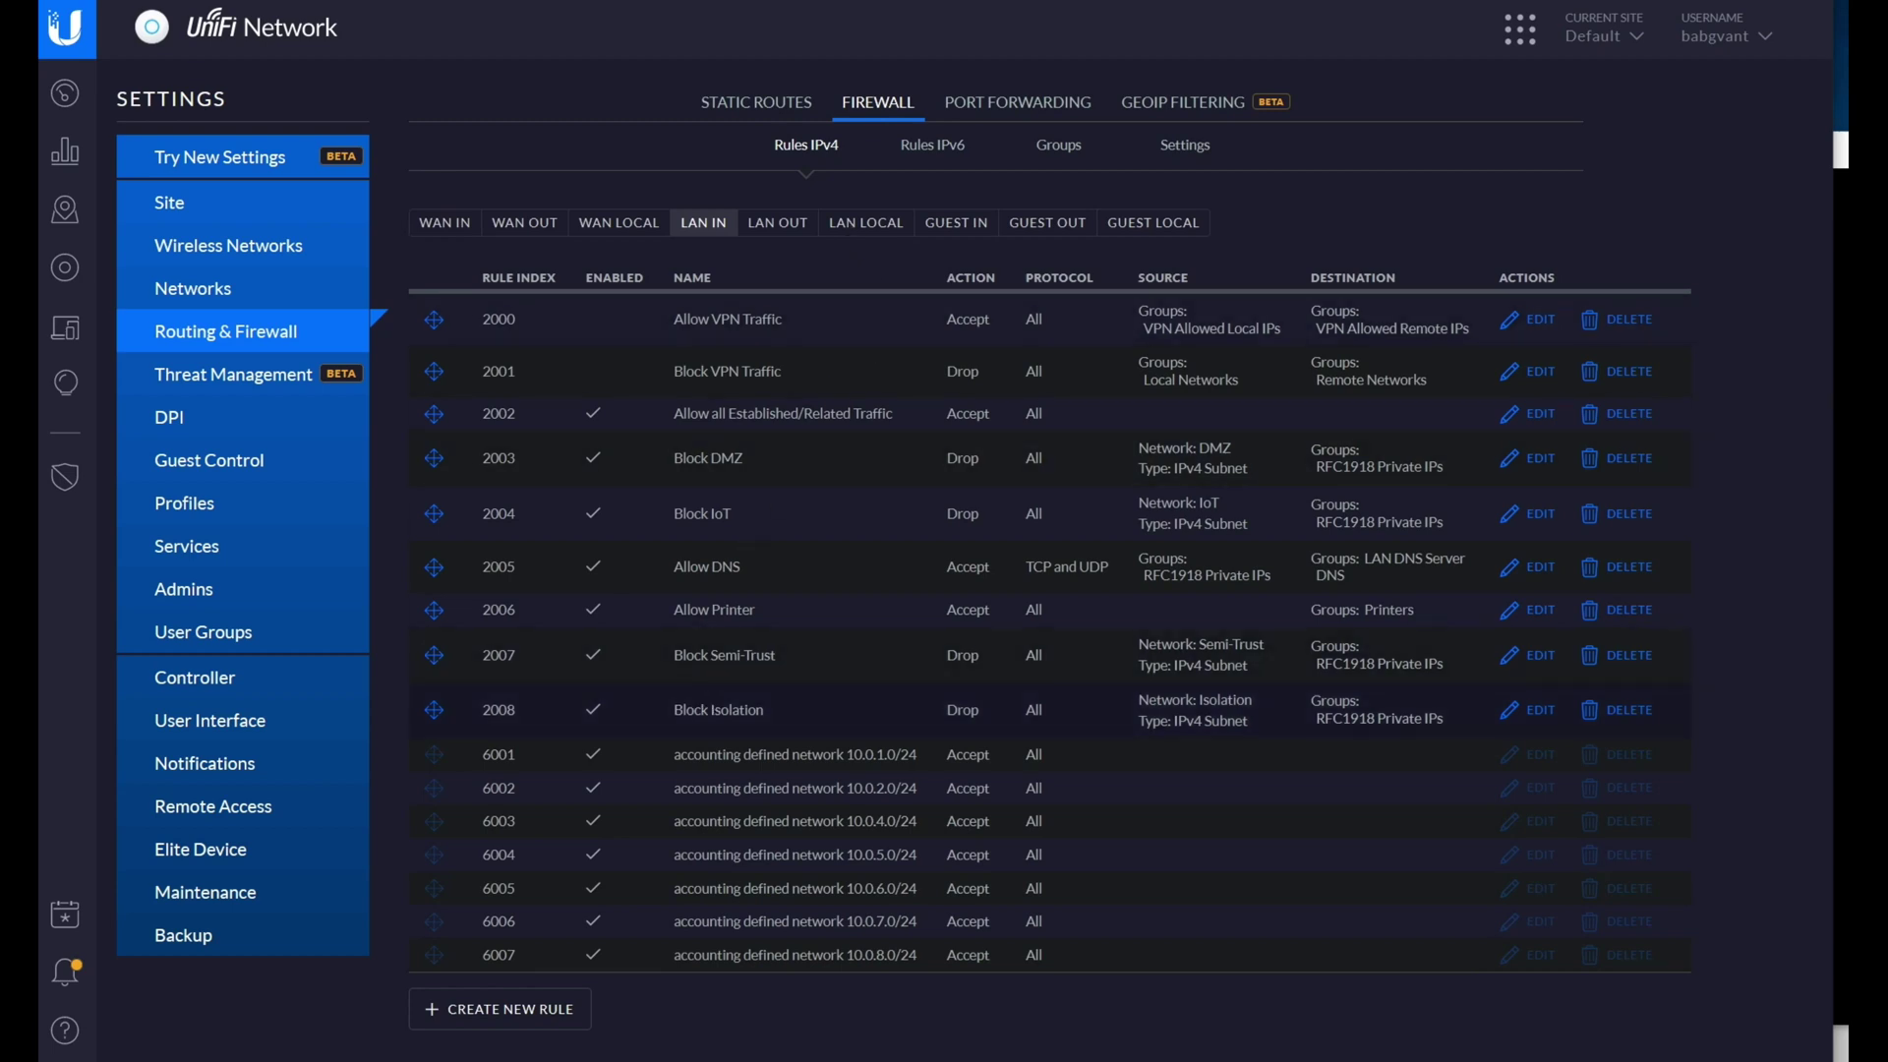
pyautogui.click(847, 234)
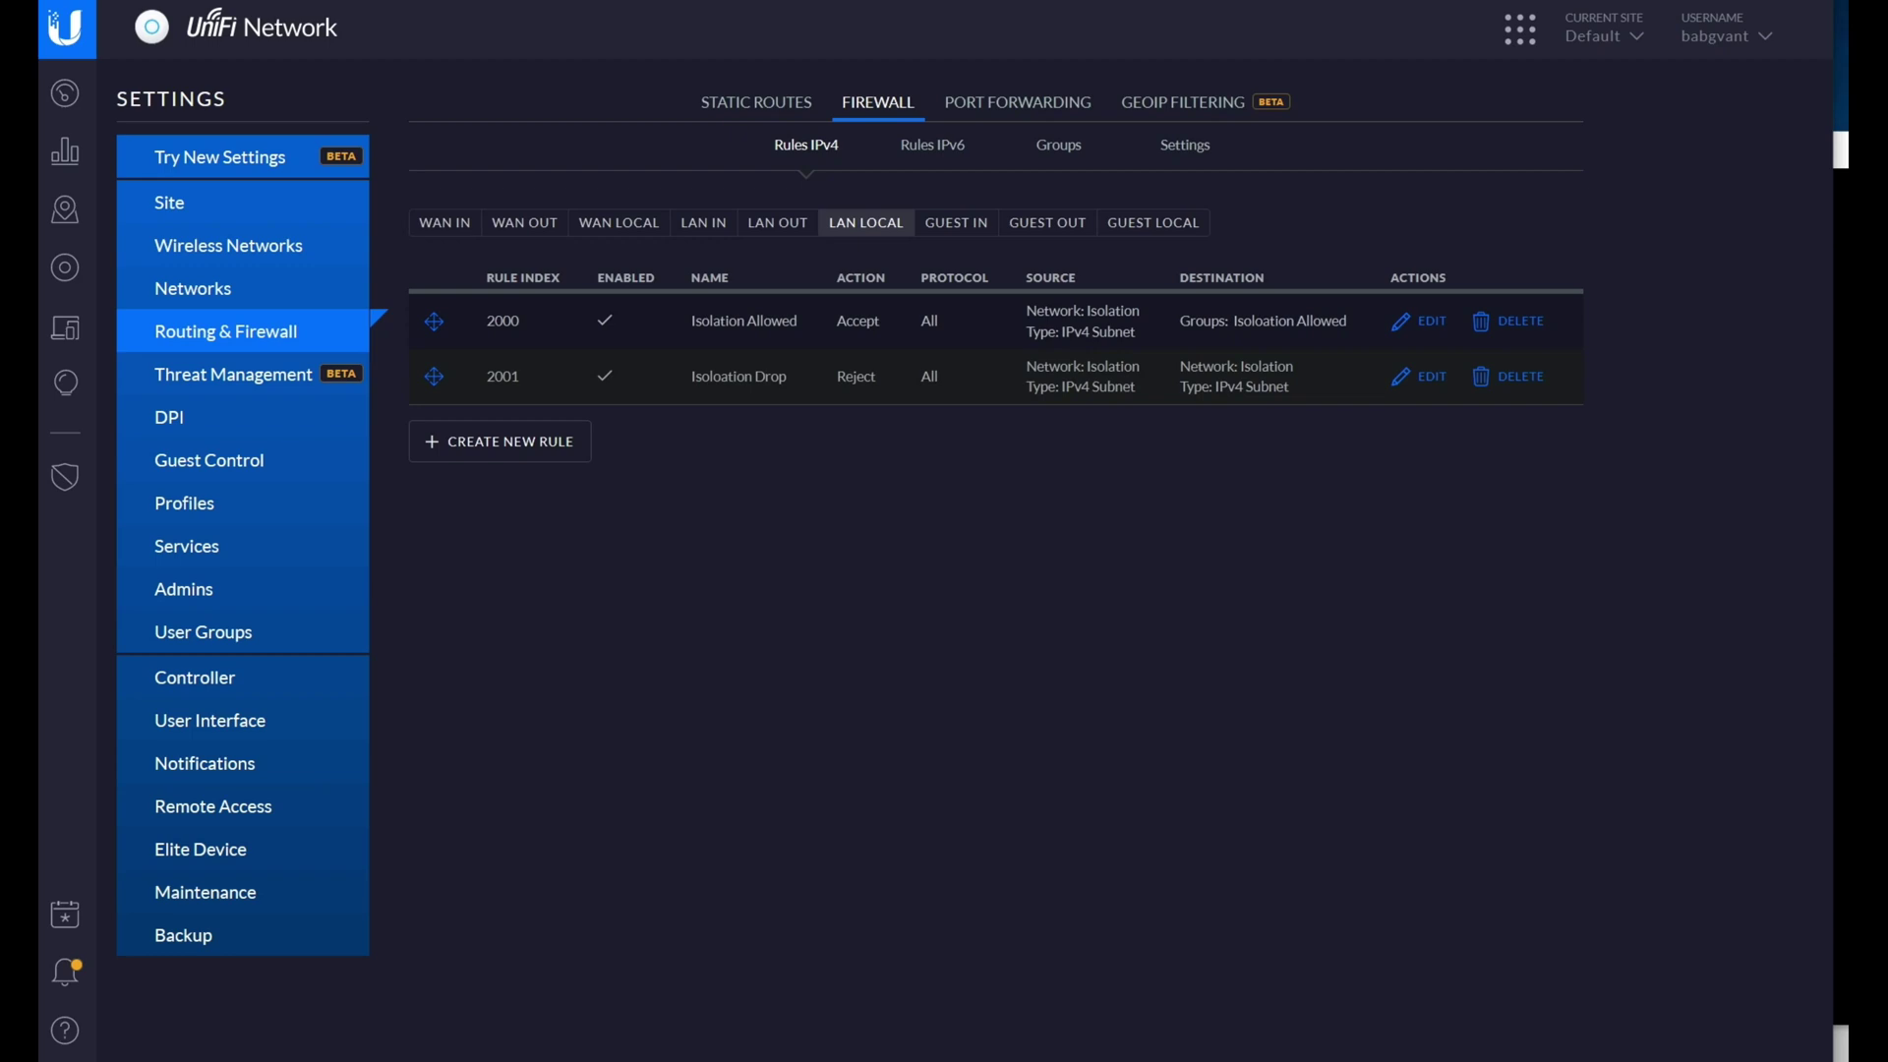
pyautogui.doubleClick(1263, 321)
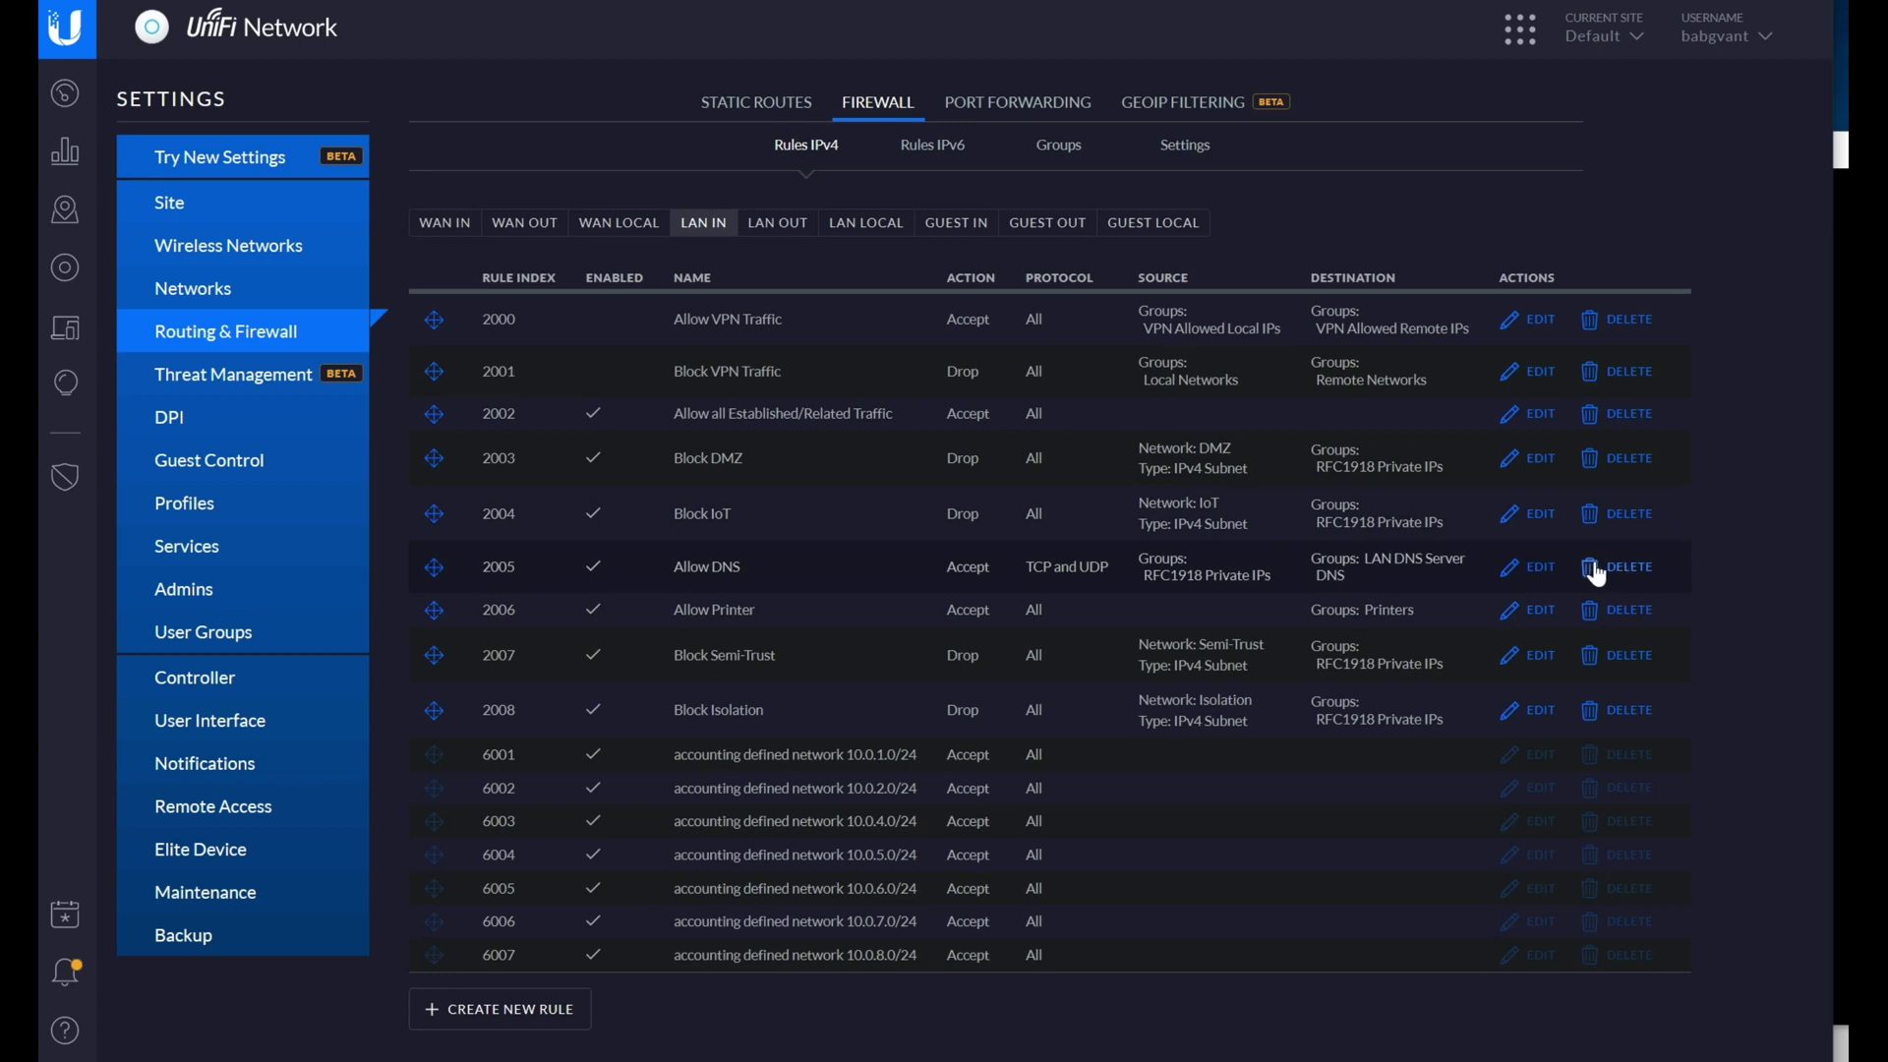
# Open the Block IoT rule in the LAN IN rules and examine its source network choices and destination address group.
pyautogui.click(1541, 520)
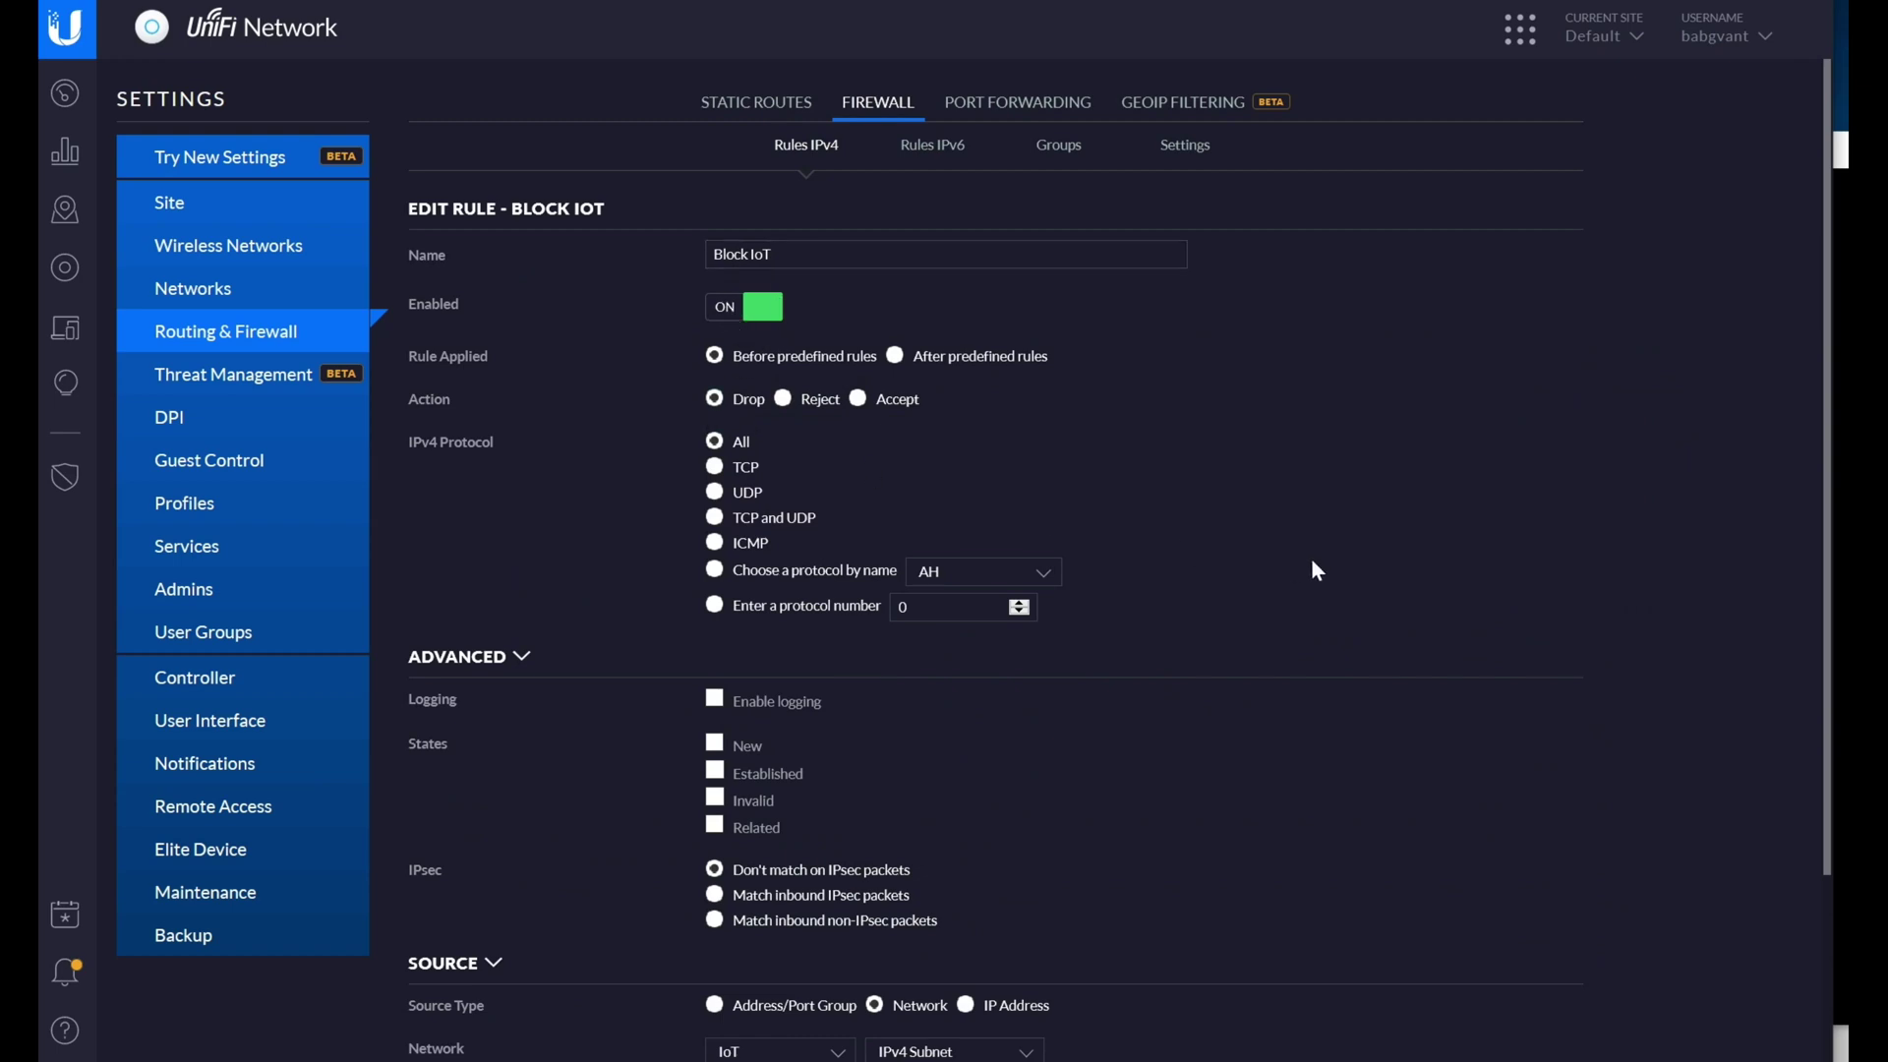
pyautogui.scroll(-3, 1312, 559)
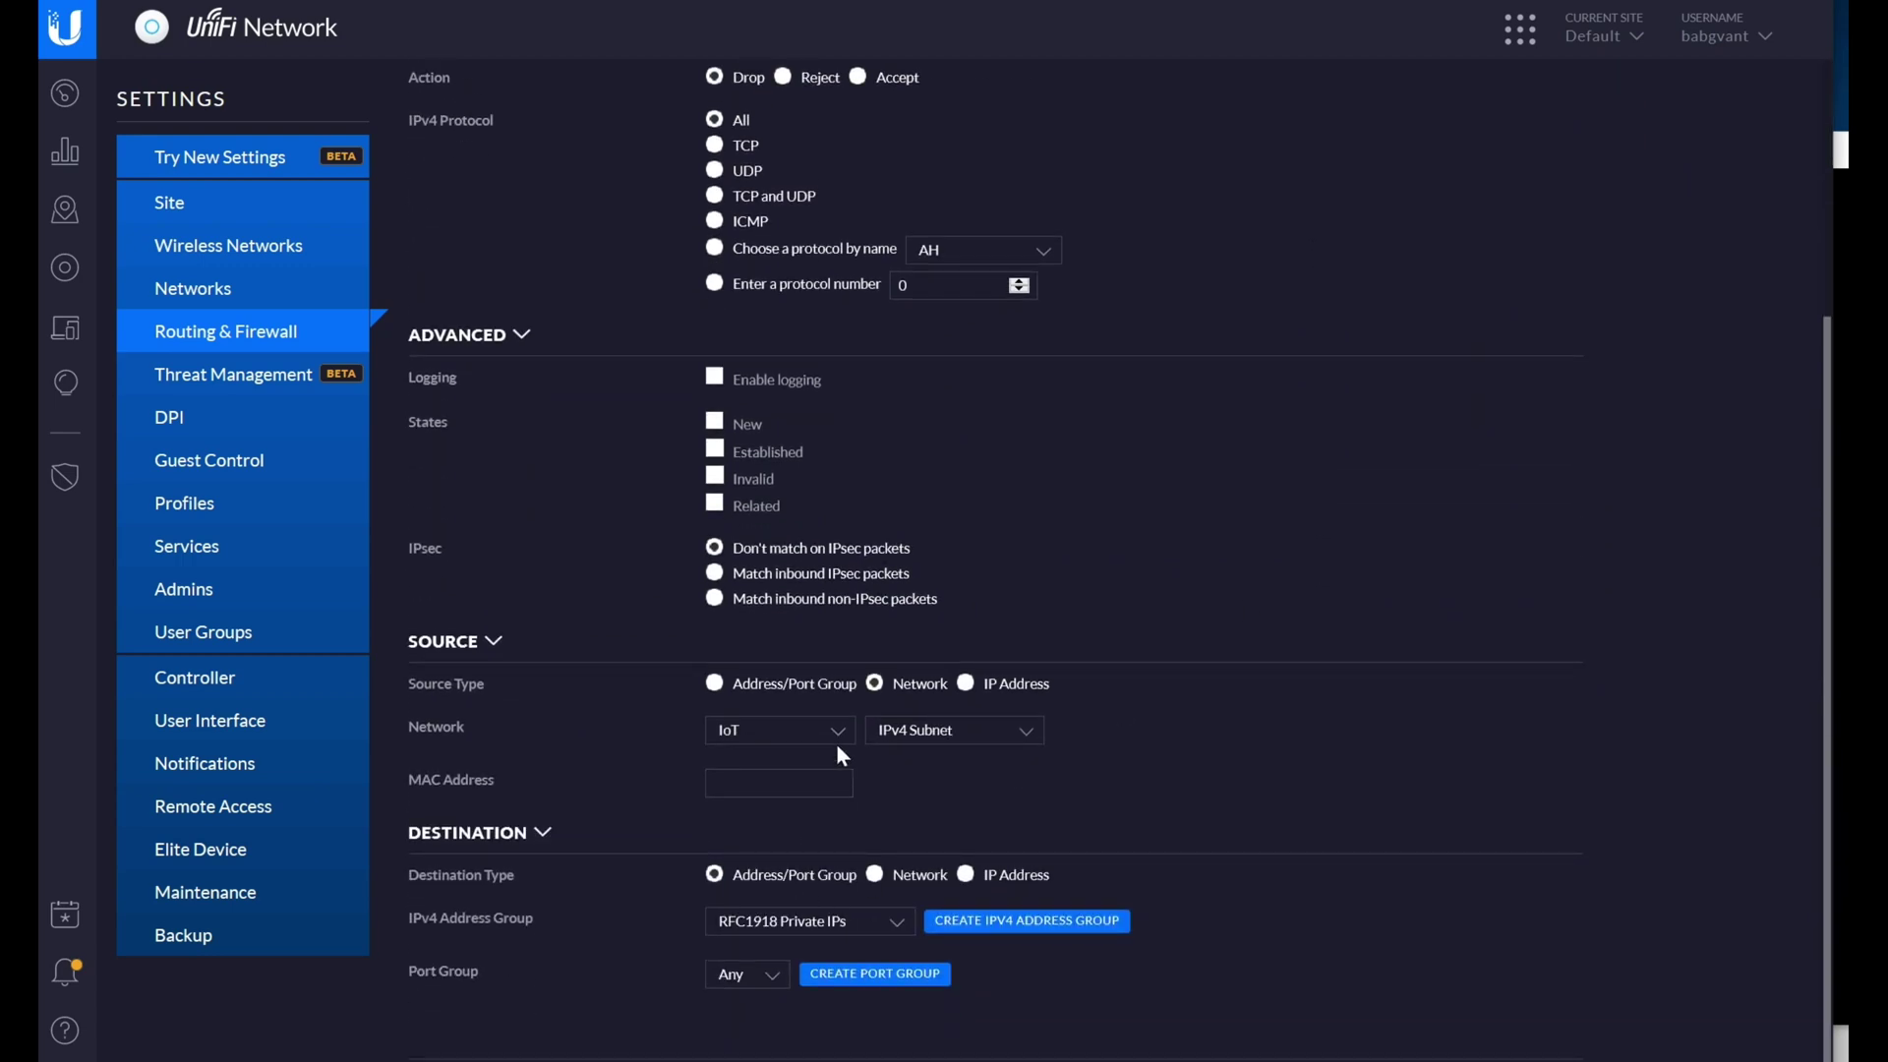
pyautogui.click(836, 740)
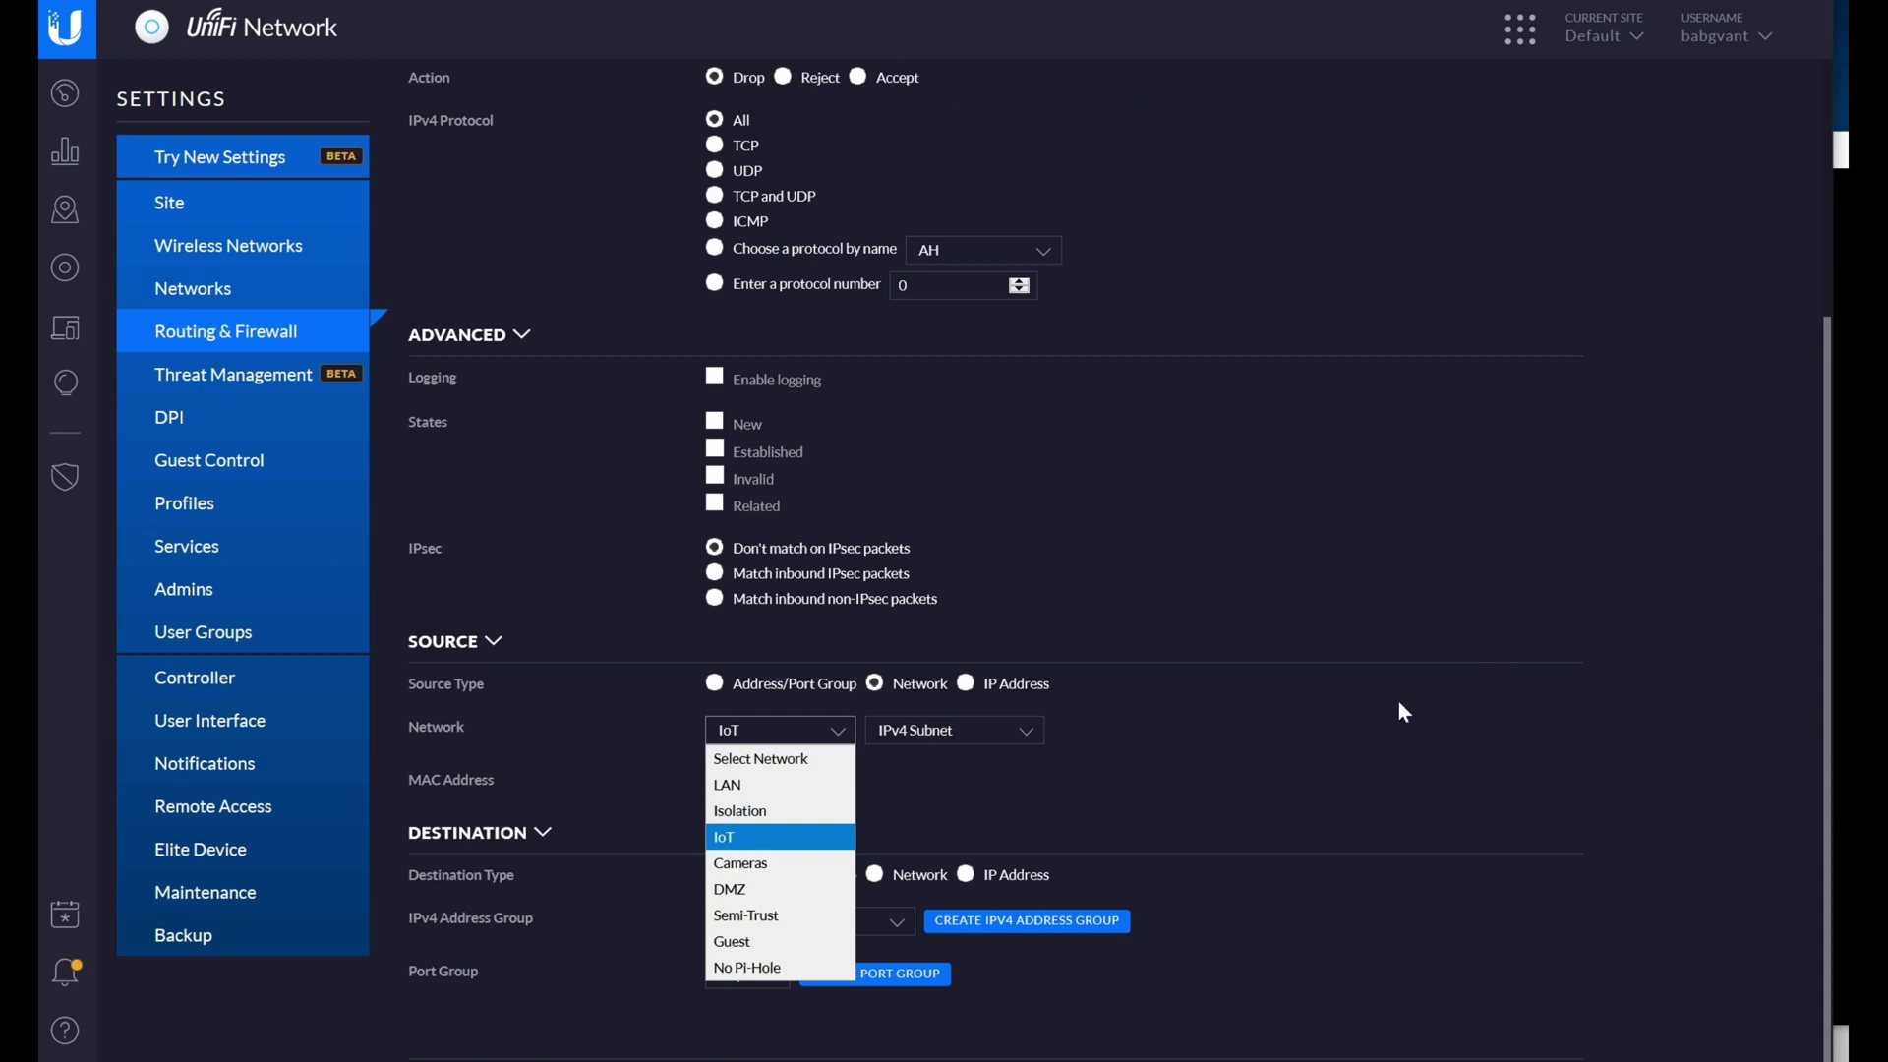
pyautogui.click(737, 743)
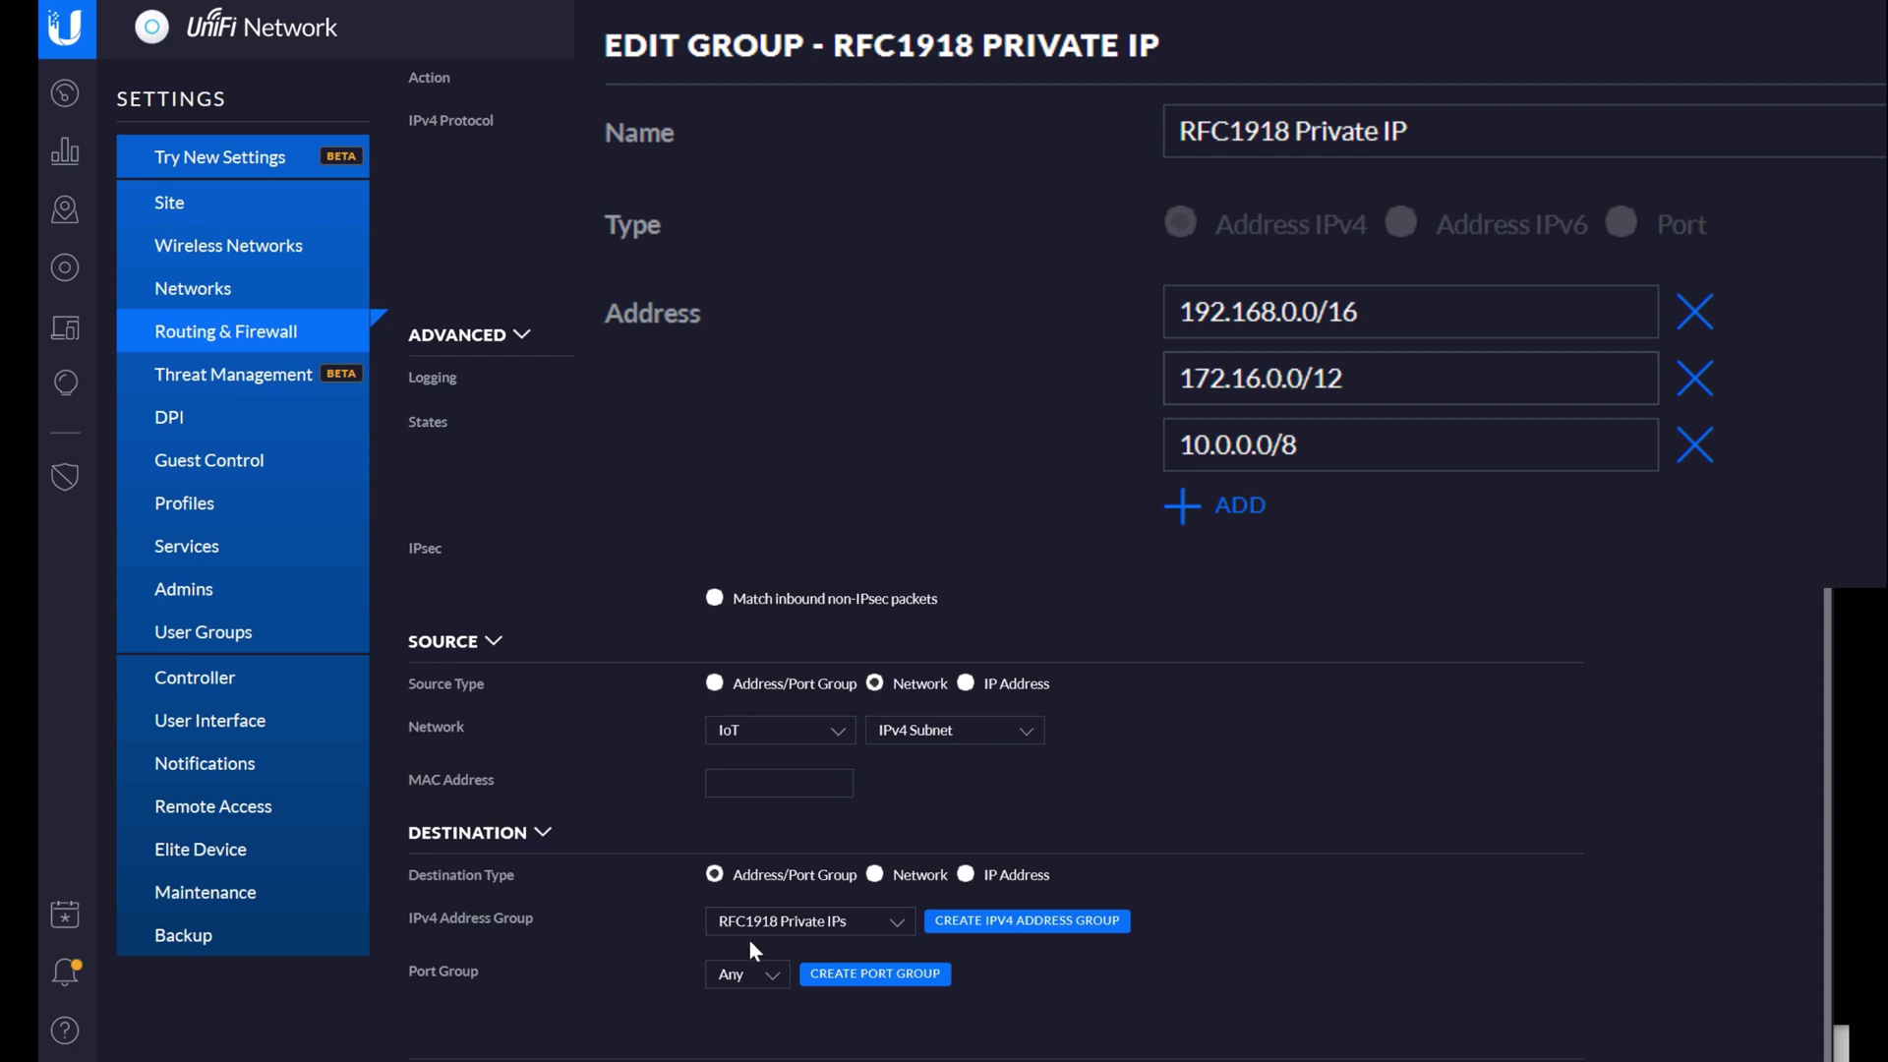
pyautogui.click(1189, 830)
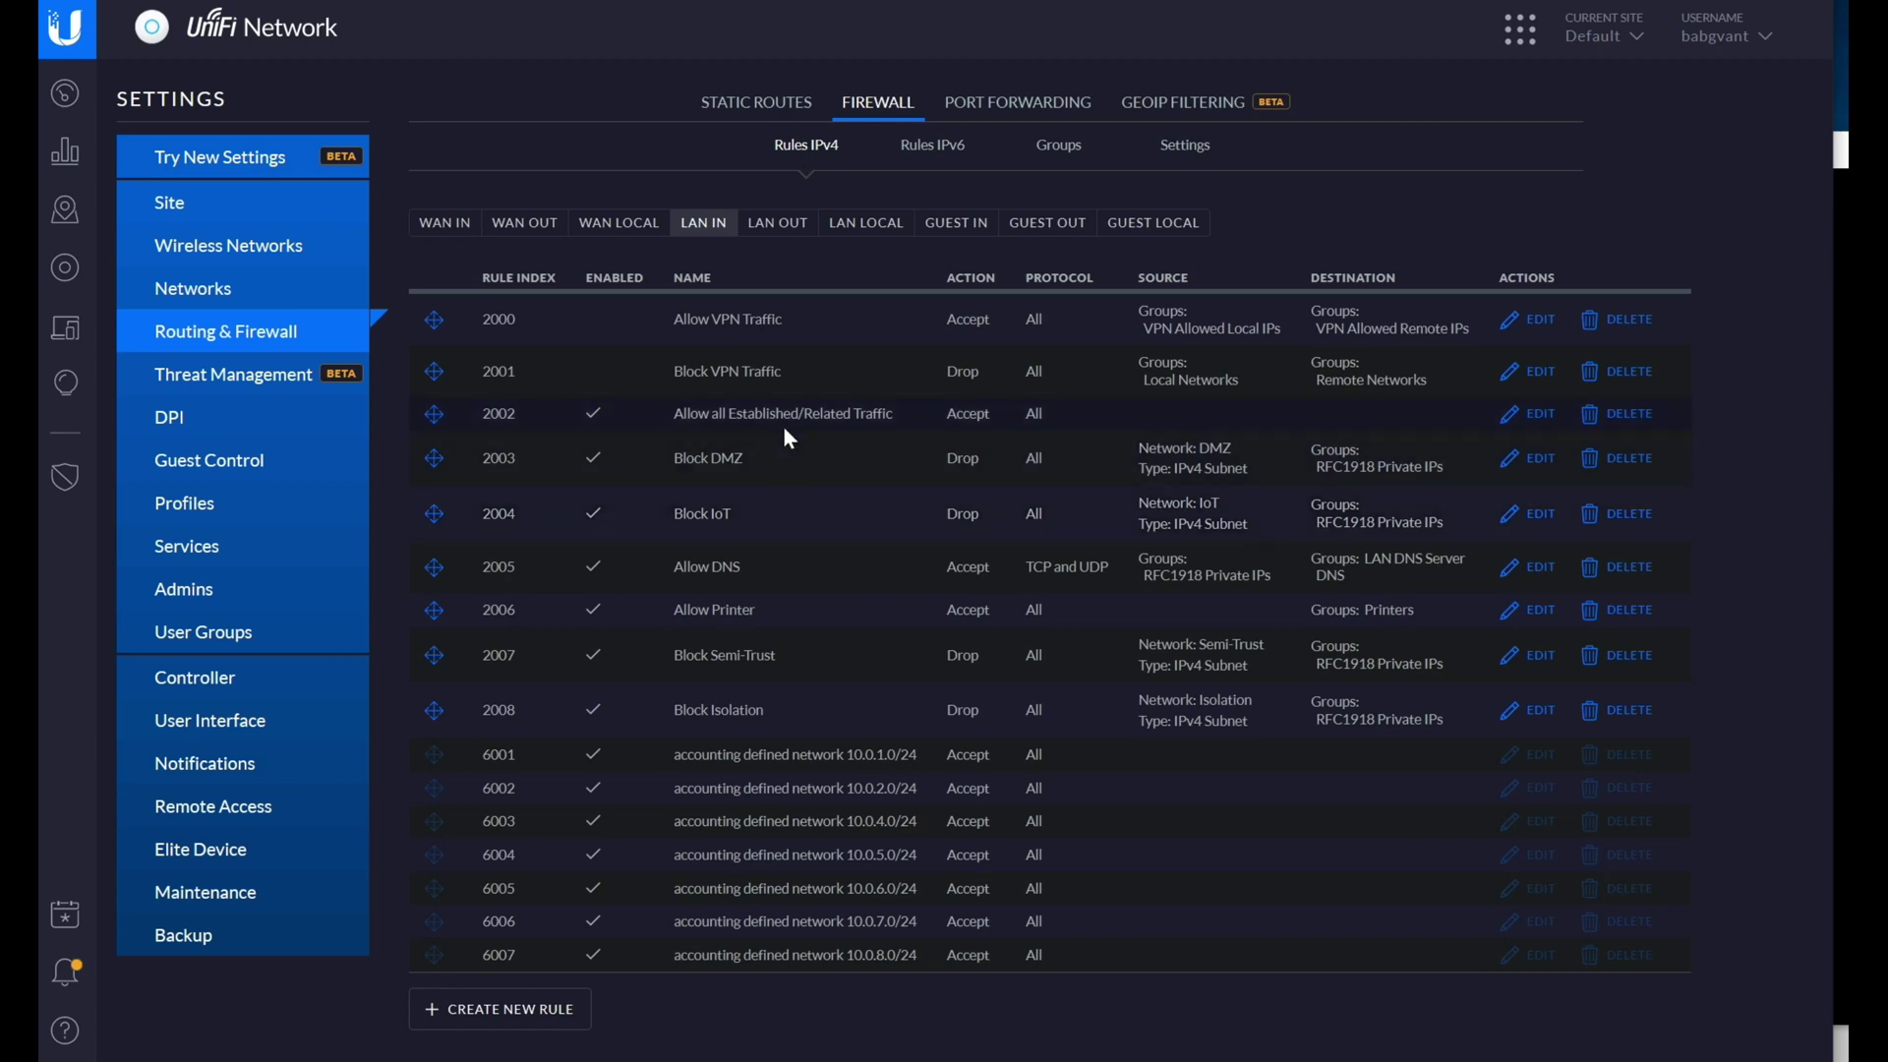
# Open the Allow all Established/Related Traffic rule and examine its action, states, source and destination.
pyautogui.click(1539, 421)
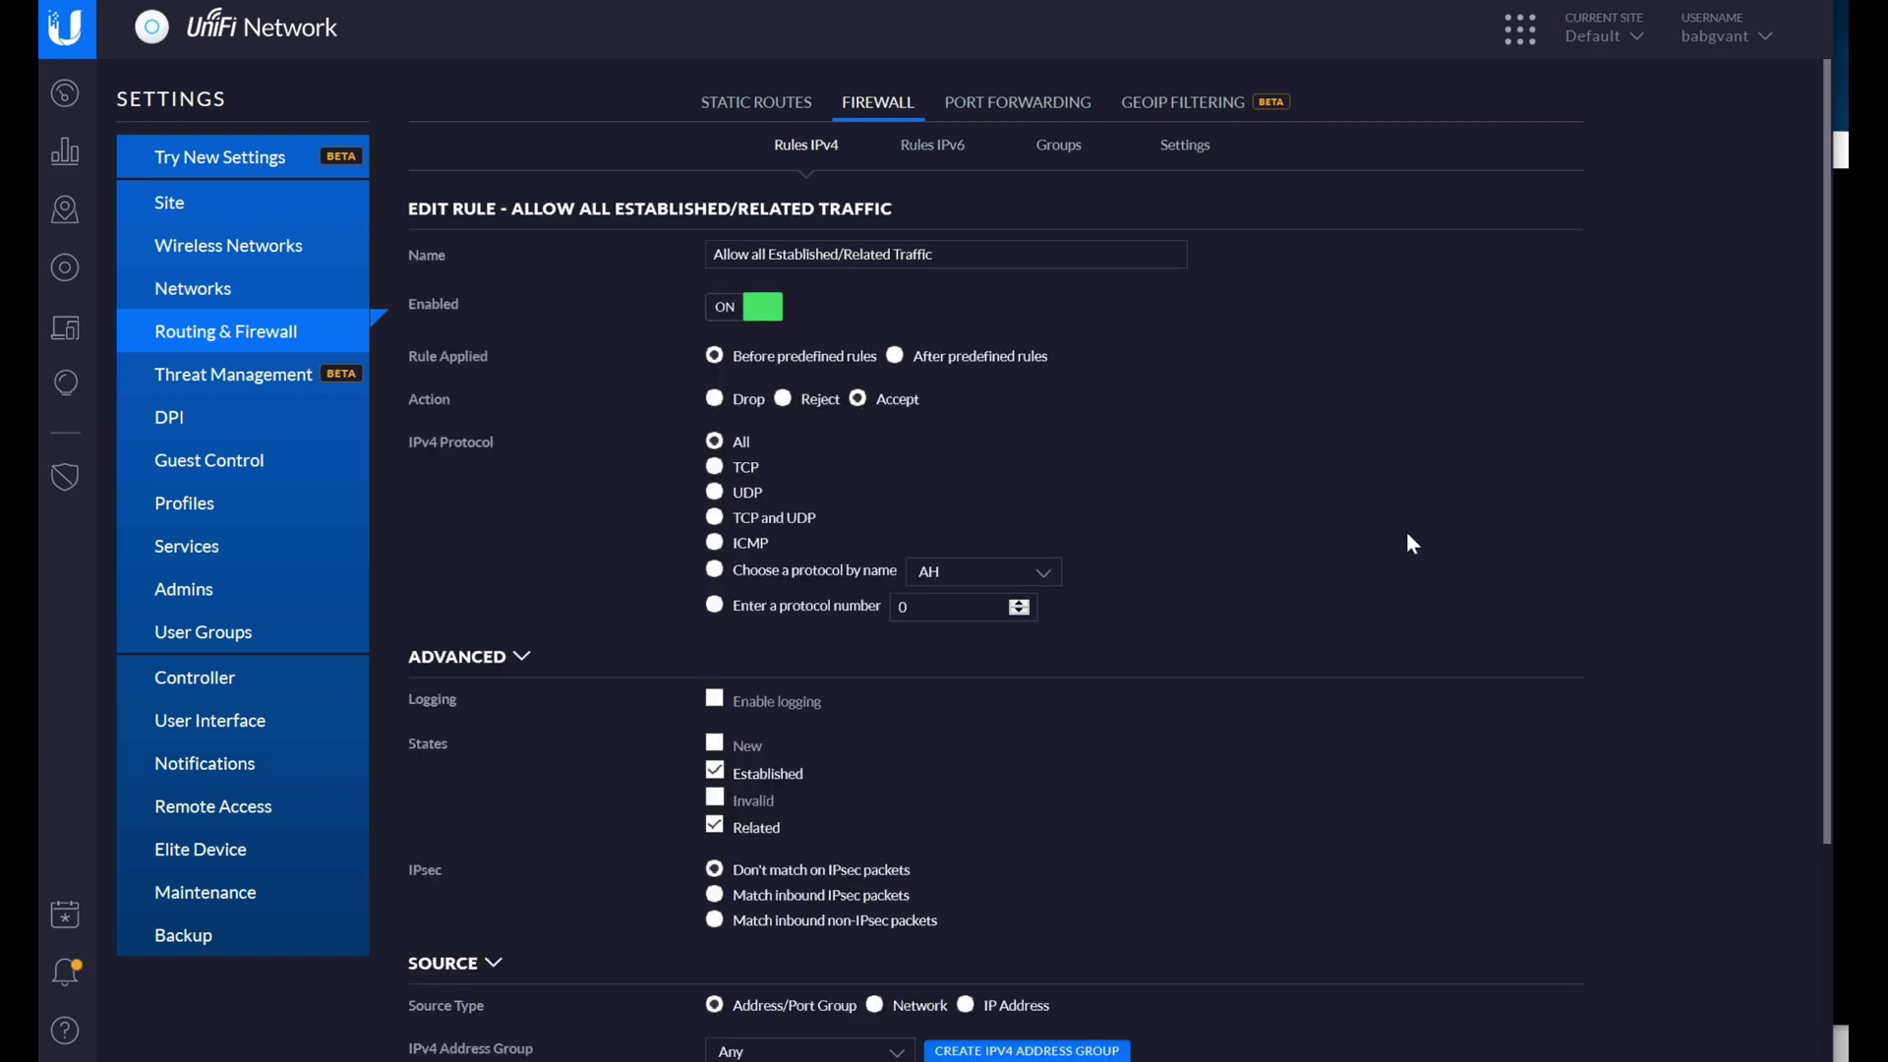
pyautogui.scroll(-2, 1406, 531)
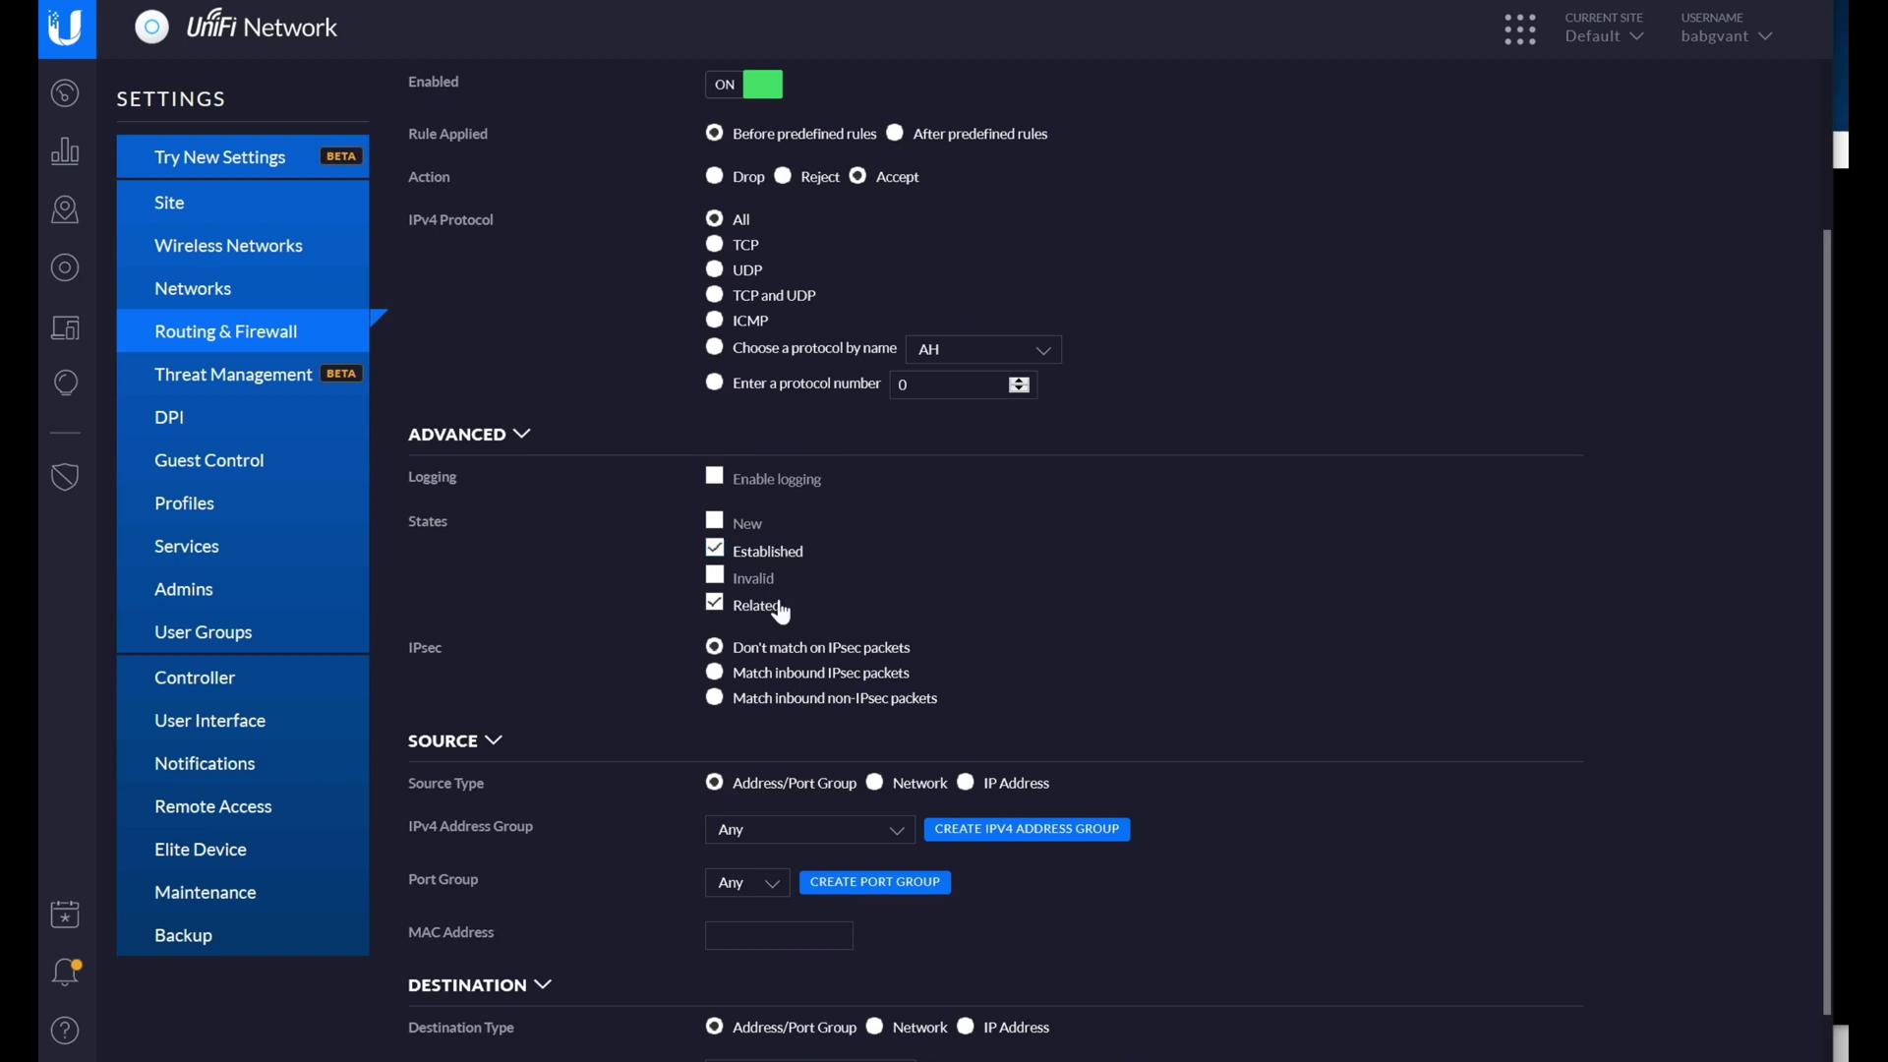
pyautogui.scroll(-2, 1336, 645)
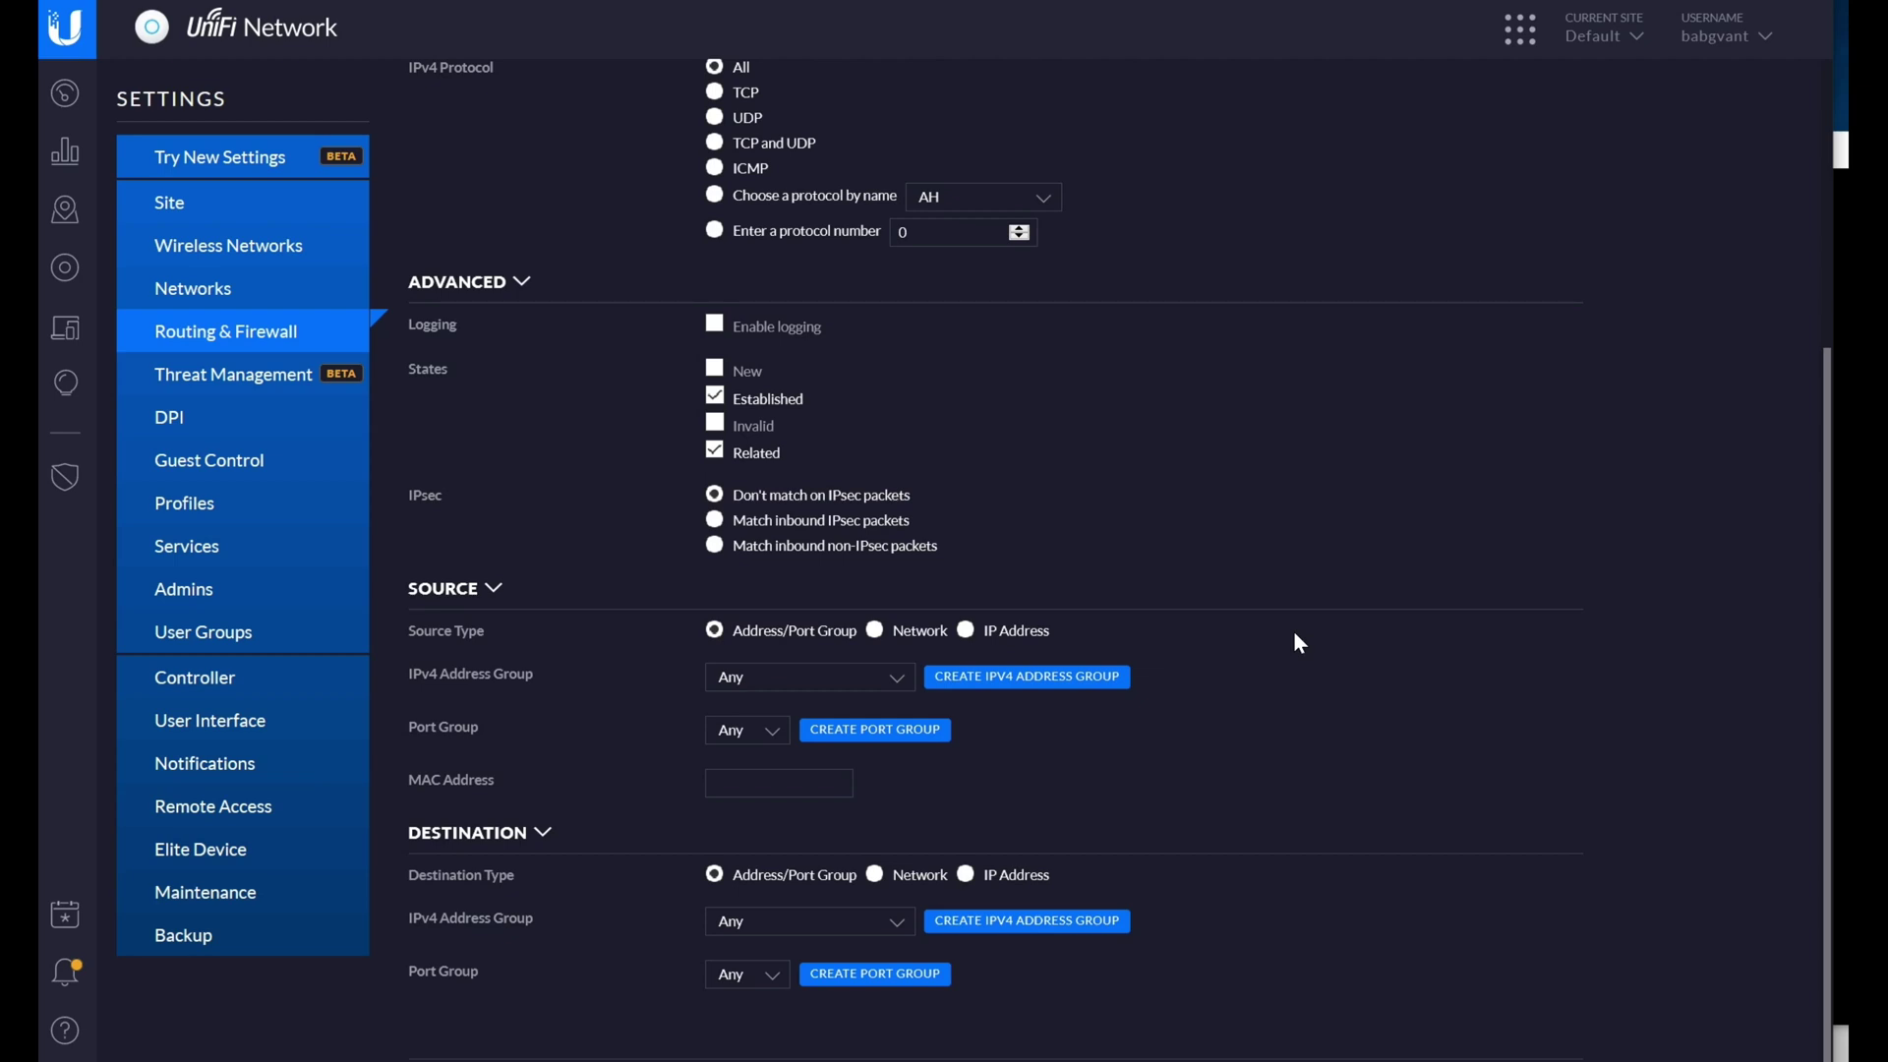
pyautogui.scroll(4, 1294, 633)
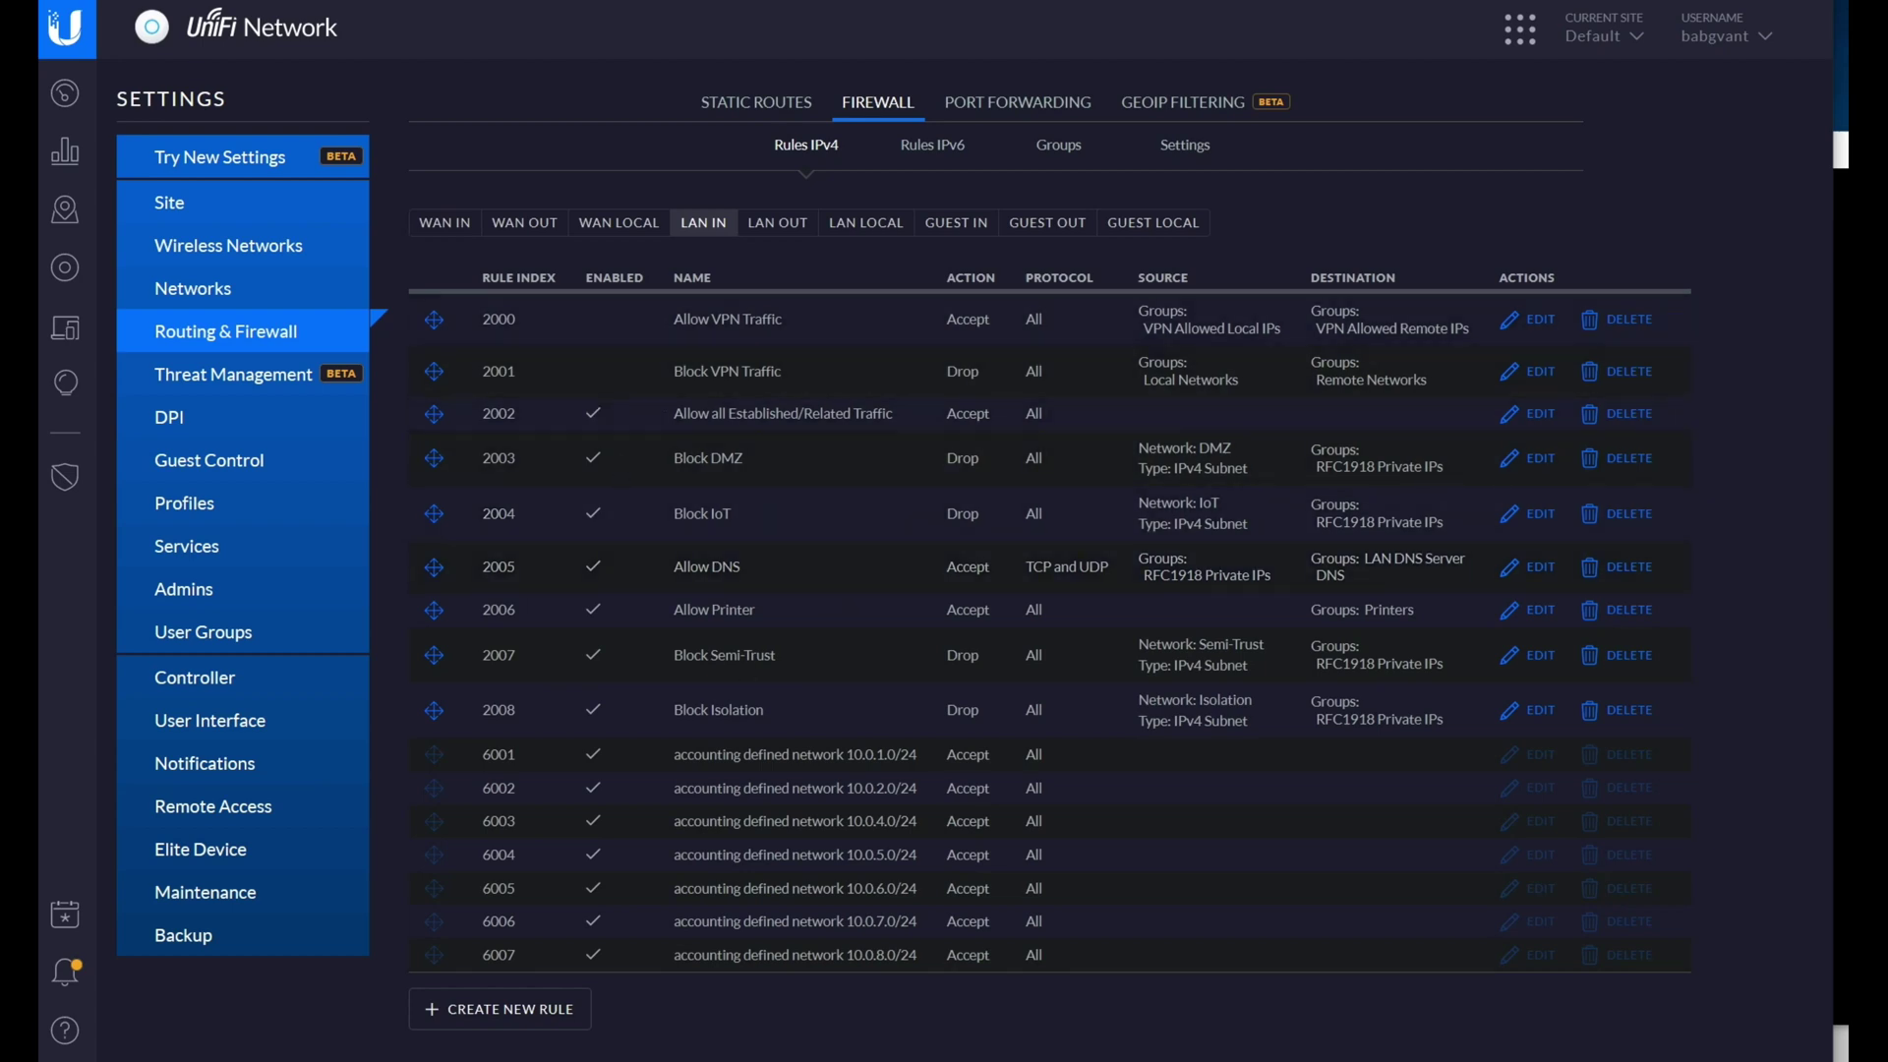
# Switch to the 10.0.1.5 Remote Desktop session to check the running ping to 192.168.1.20, and return to UniFi Network.
pyautogui.hotkey('alt', 'Tab')
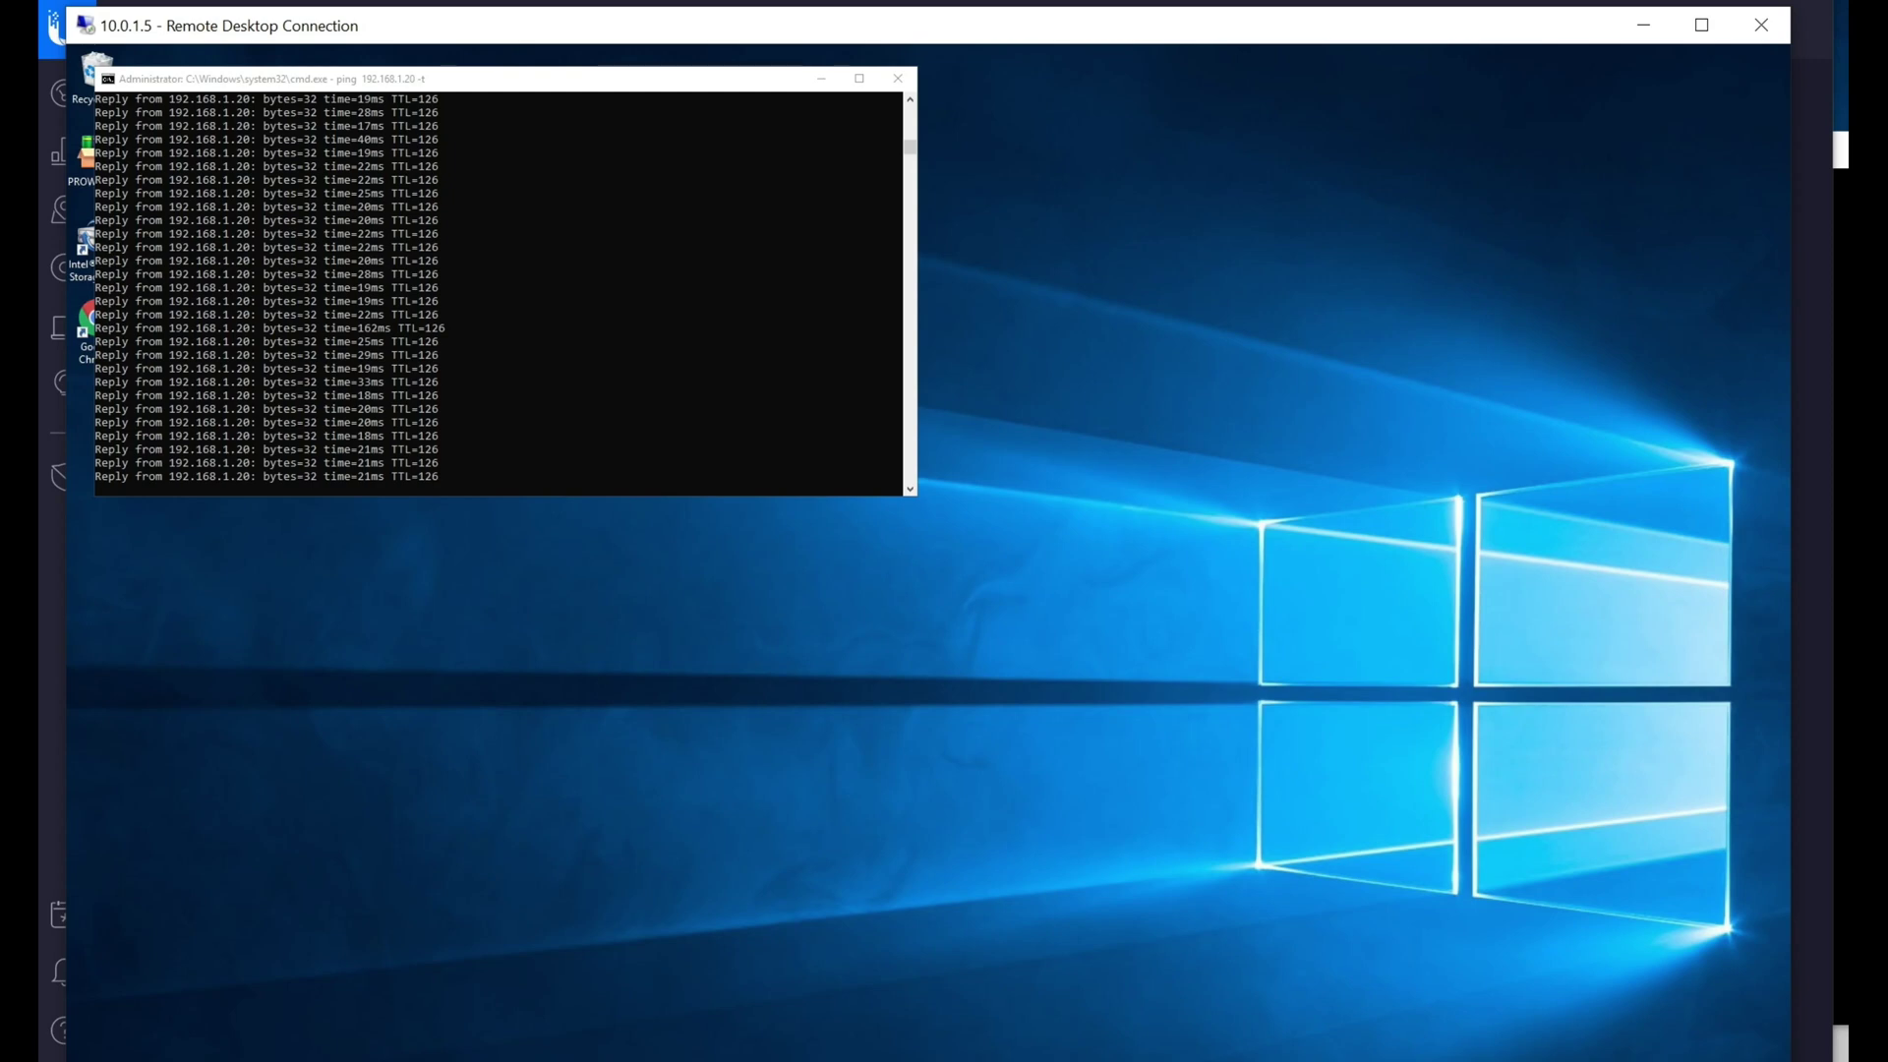
pyautogui.hotkey('alt', 'Tab')
pyautogui.moveTo(1593, 155); pyautogui.dragTo(1515, 132)
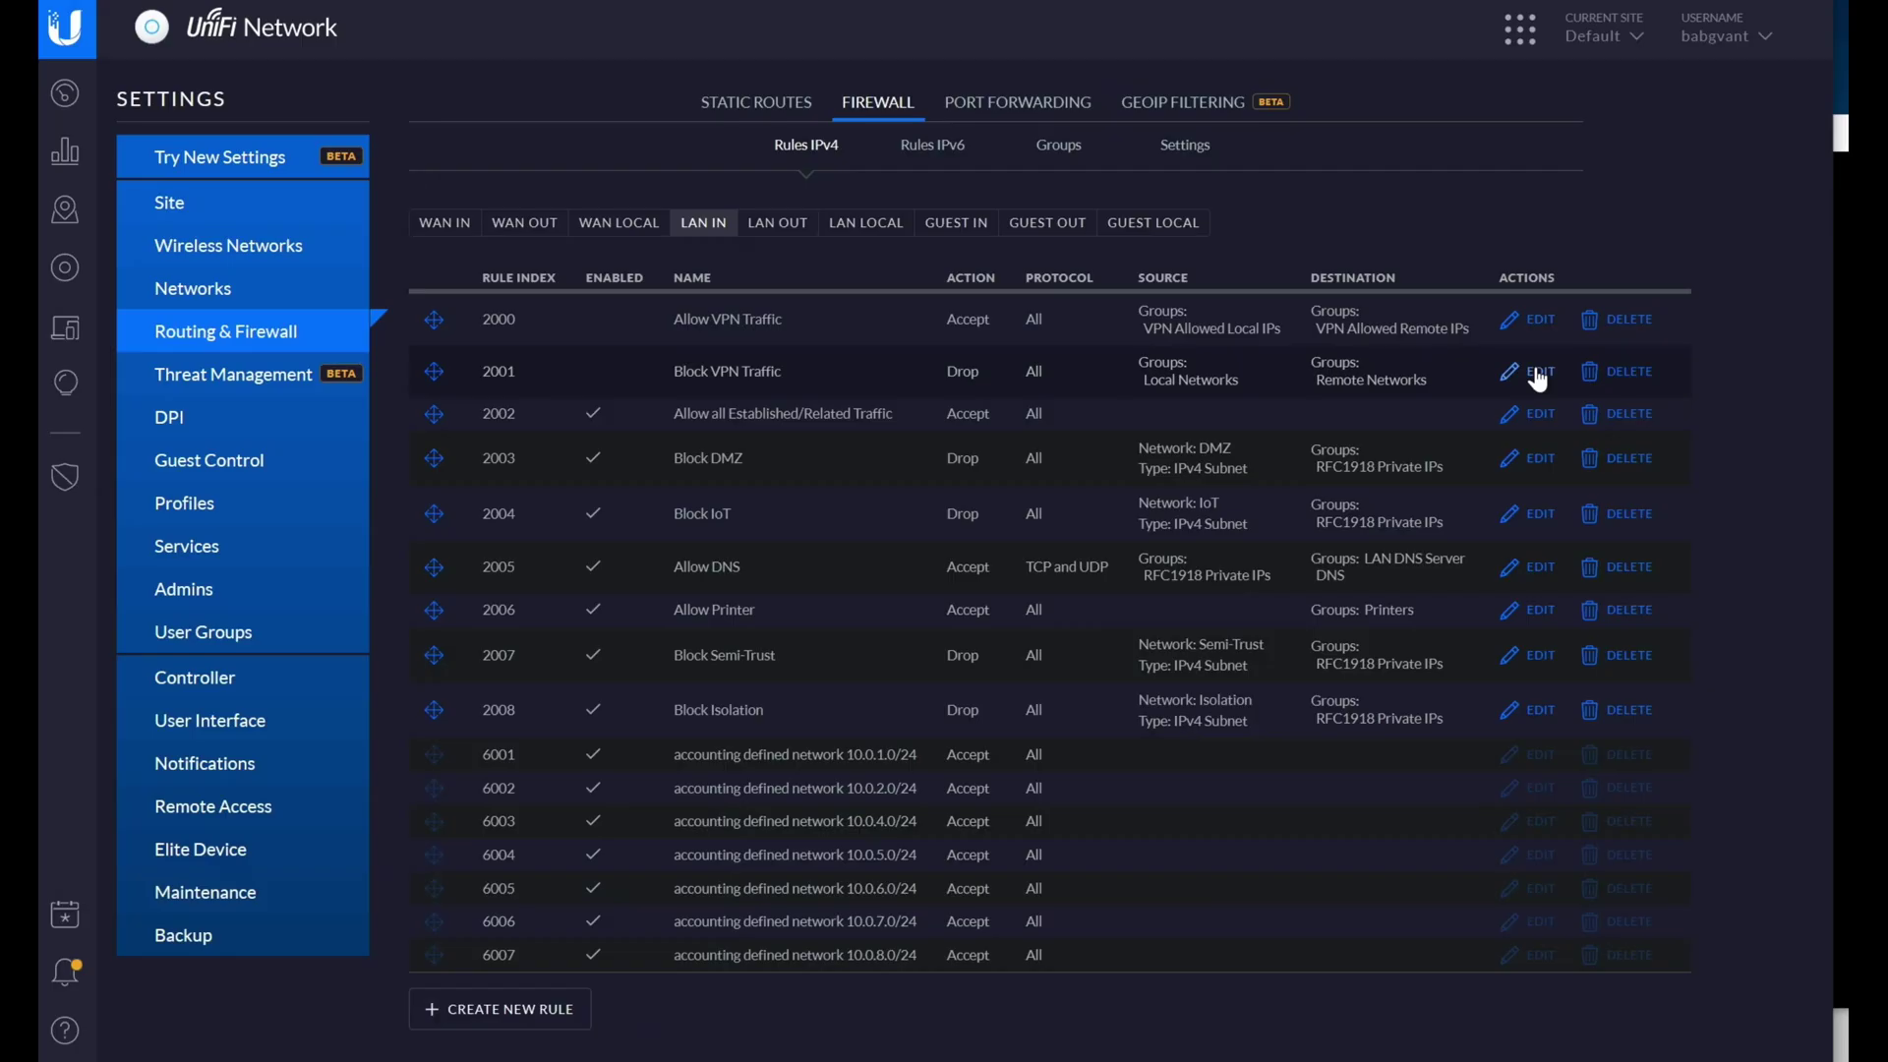
# Enable the Block VPN Traffic rule, check its source and destination address groups, and save the rule.
pyautogui.click(1537, 373)
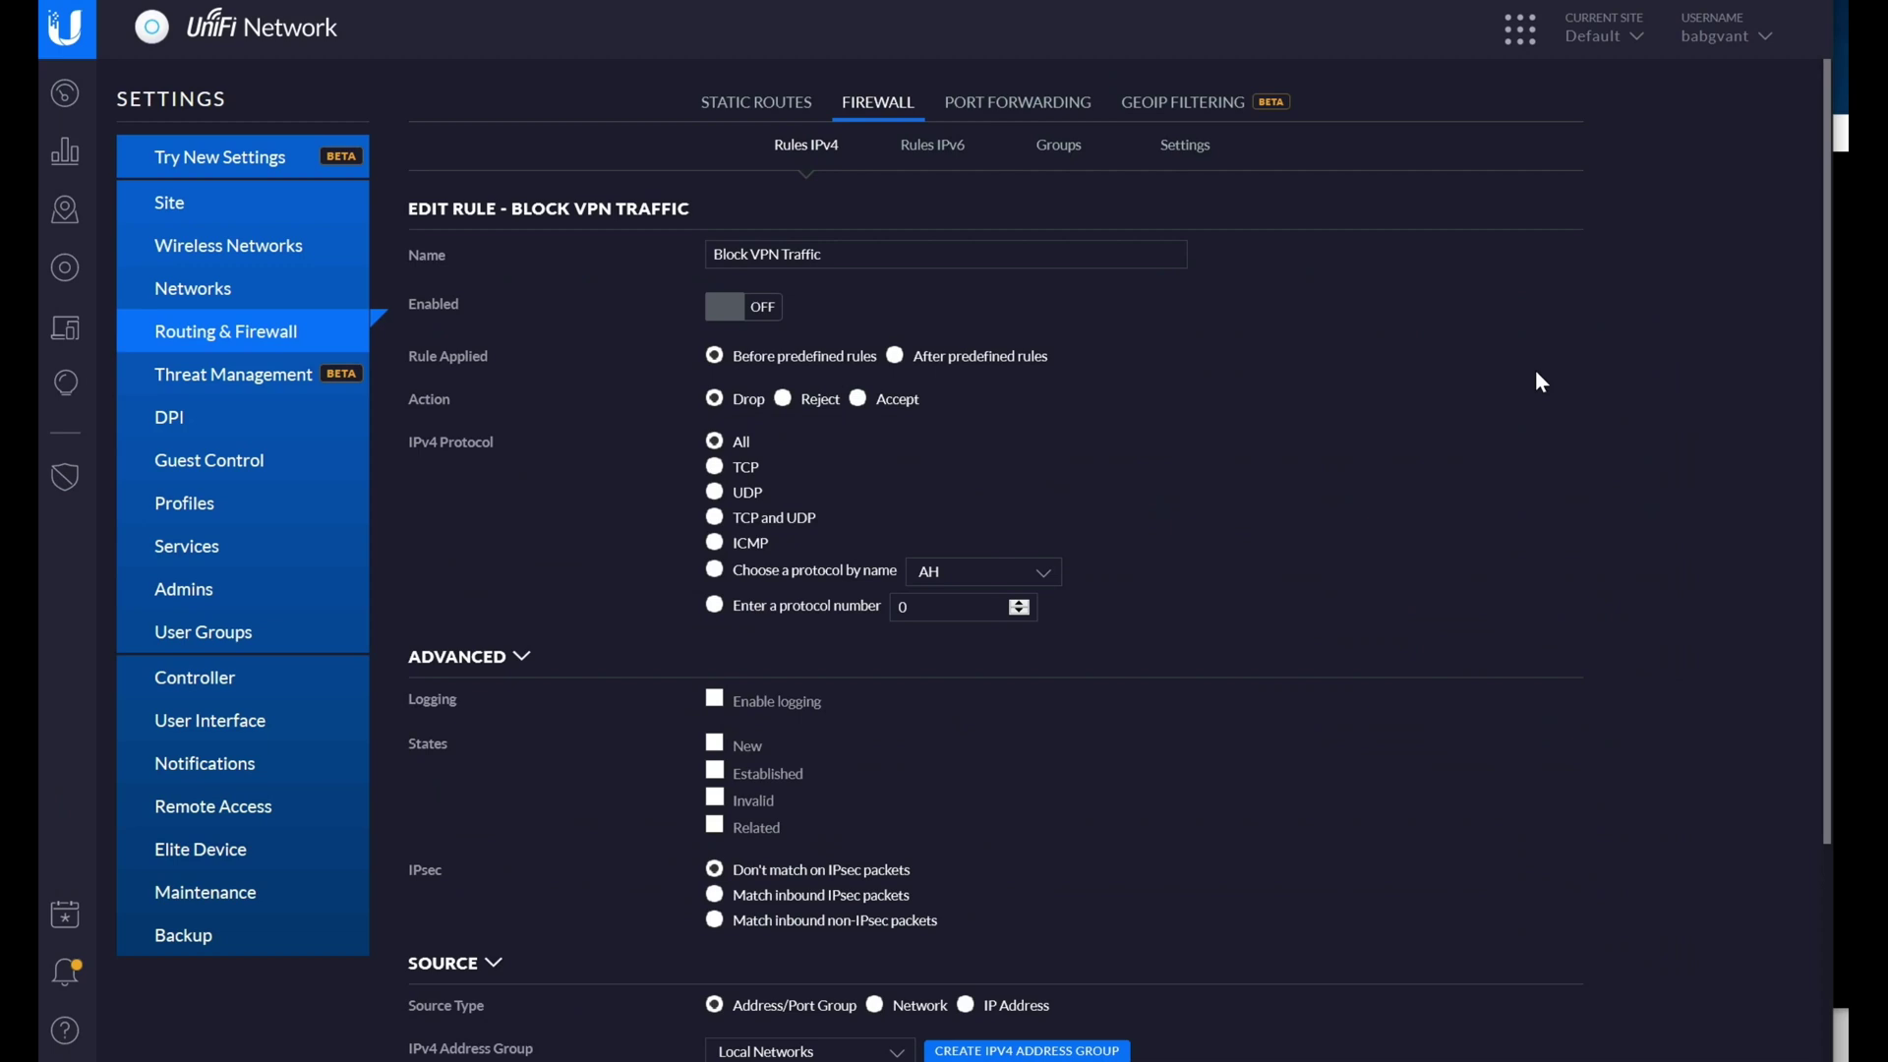
pyautogui.click(755, 311)
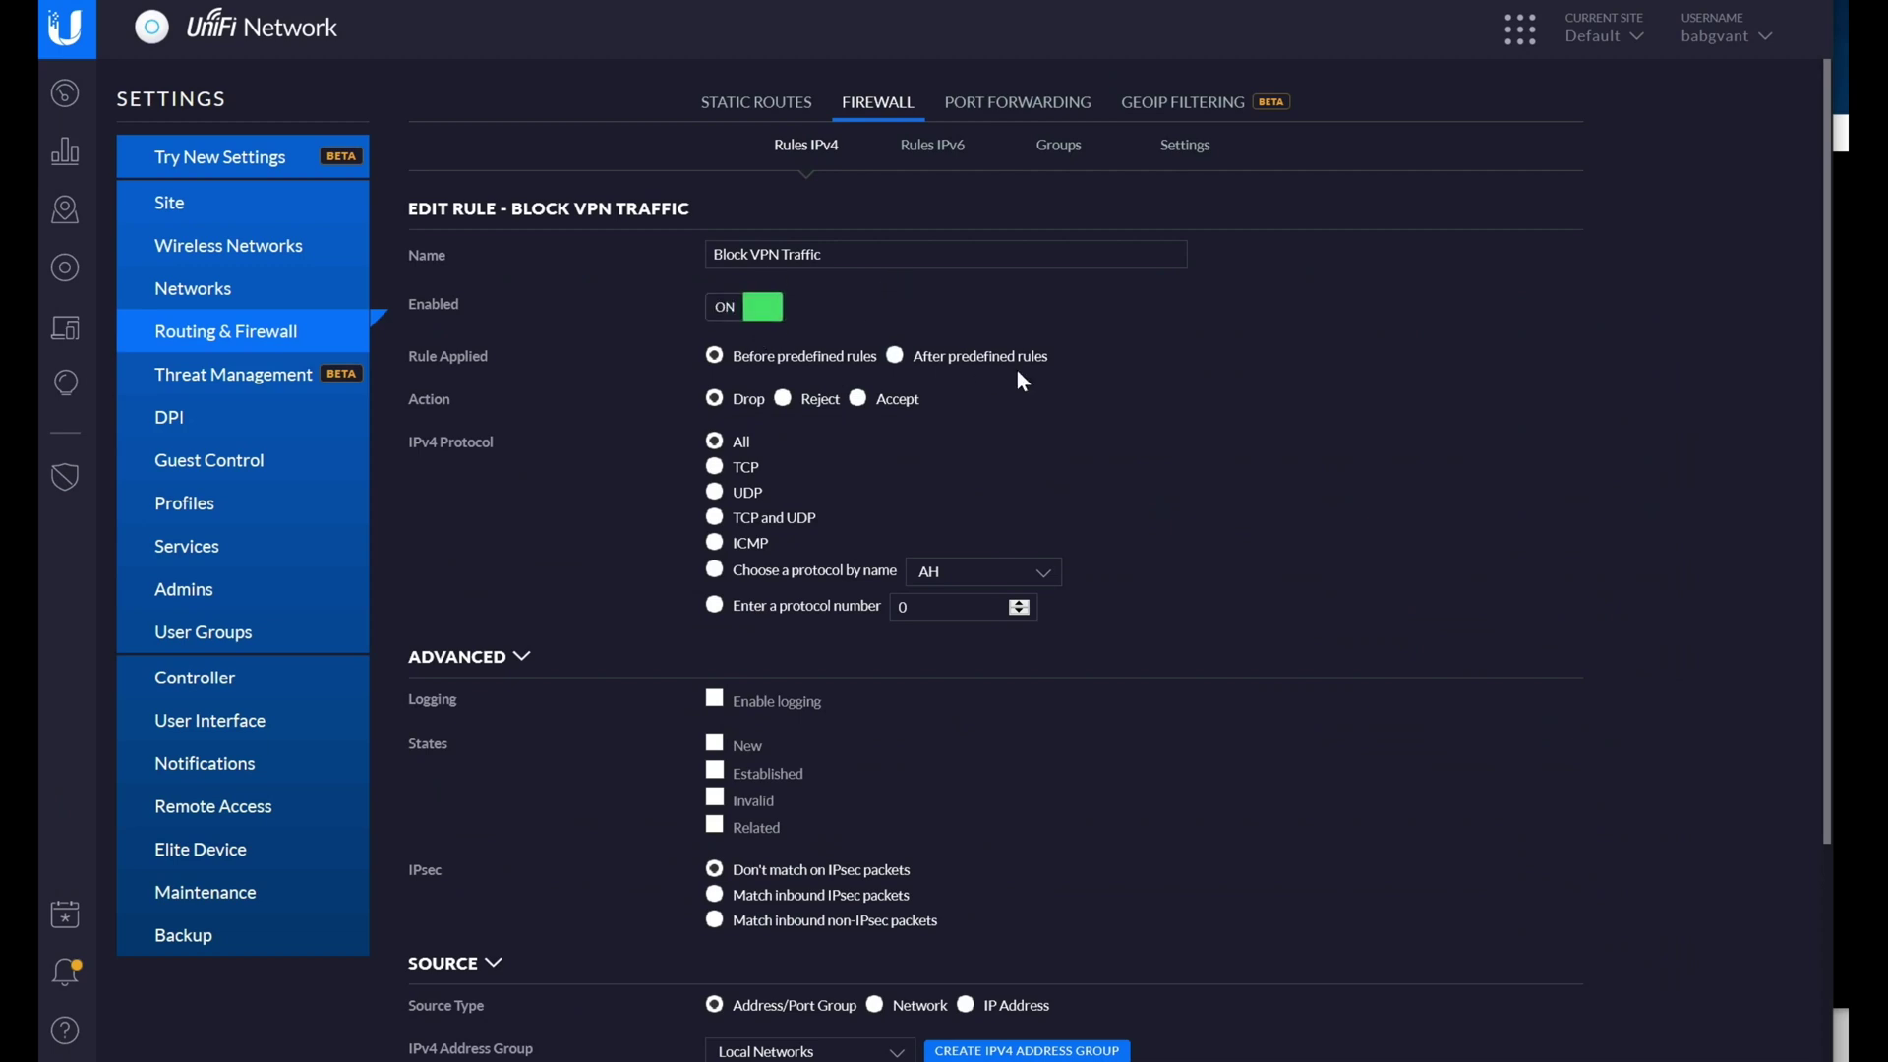
pyautogui.scroll(-4, 1016, 367)
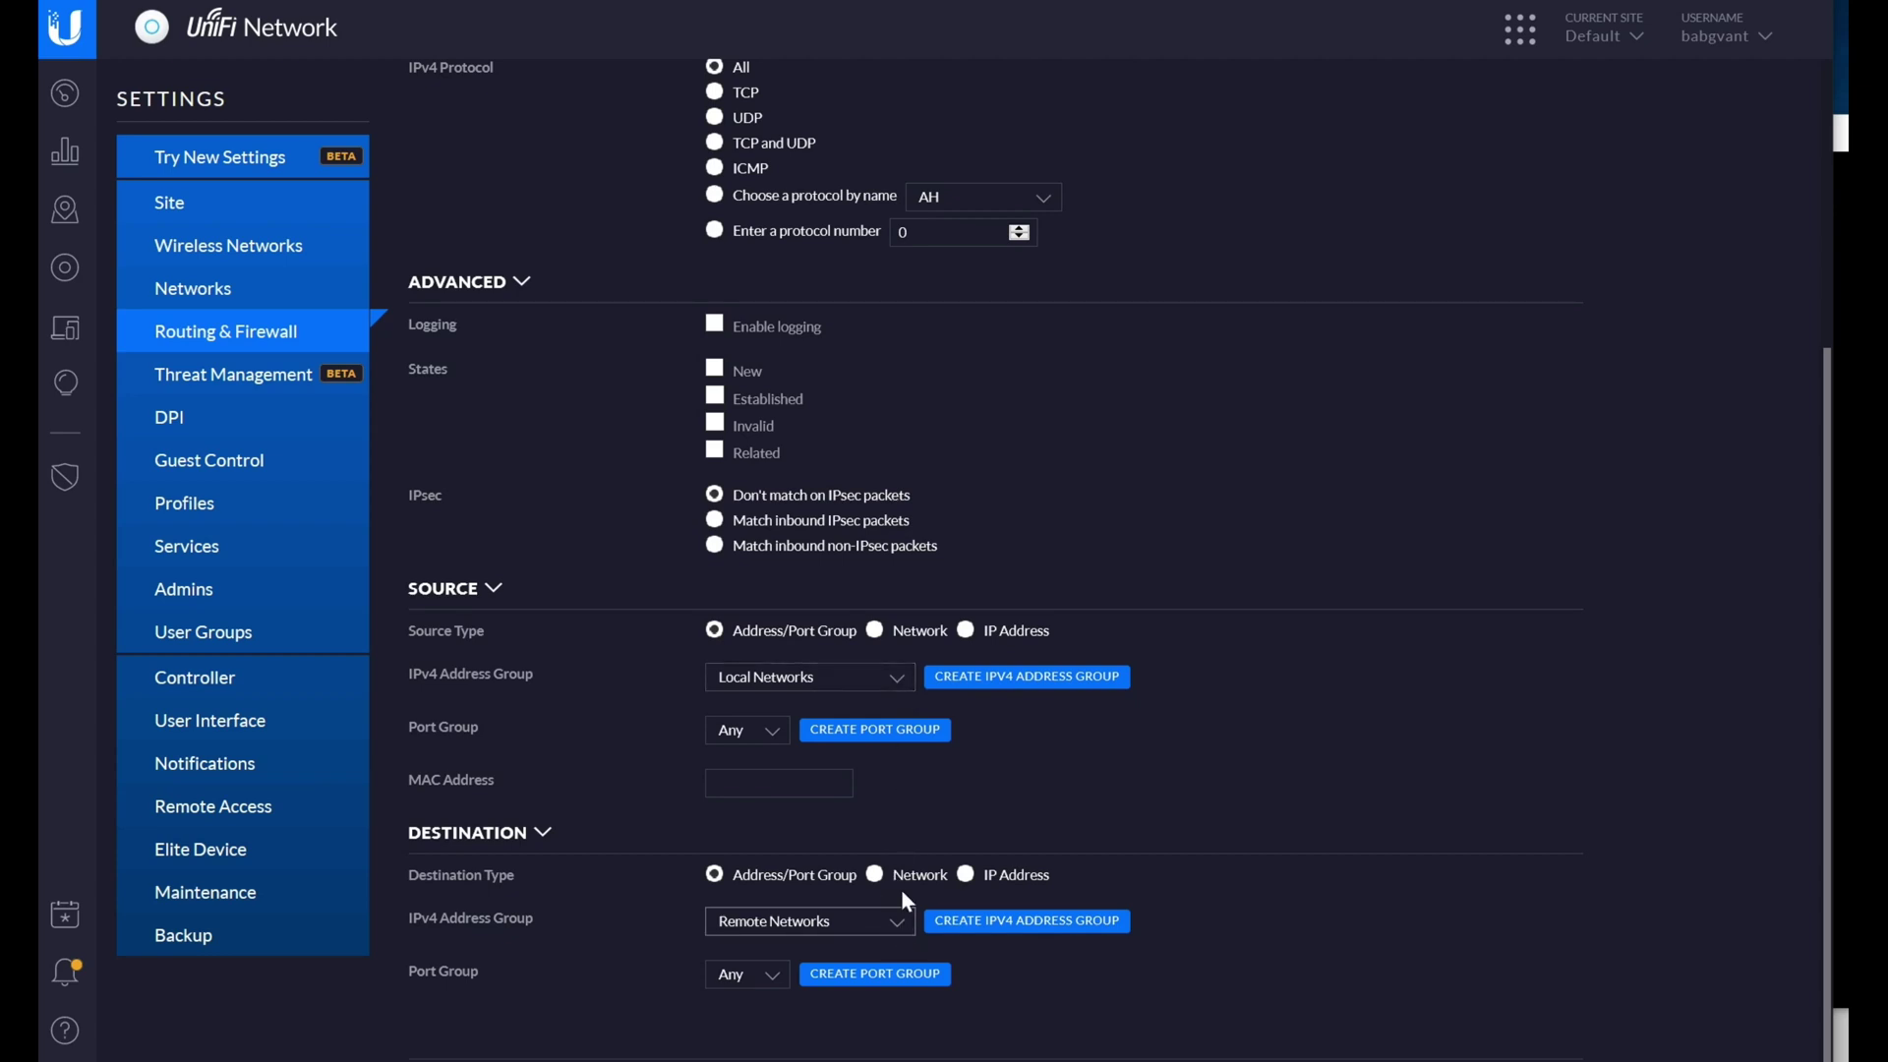
pyautogui.click(904, 696)
pyautogui.scroll(3, 838, 755)
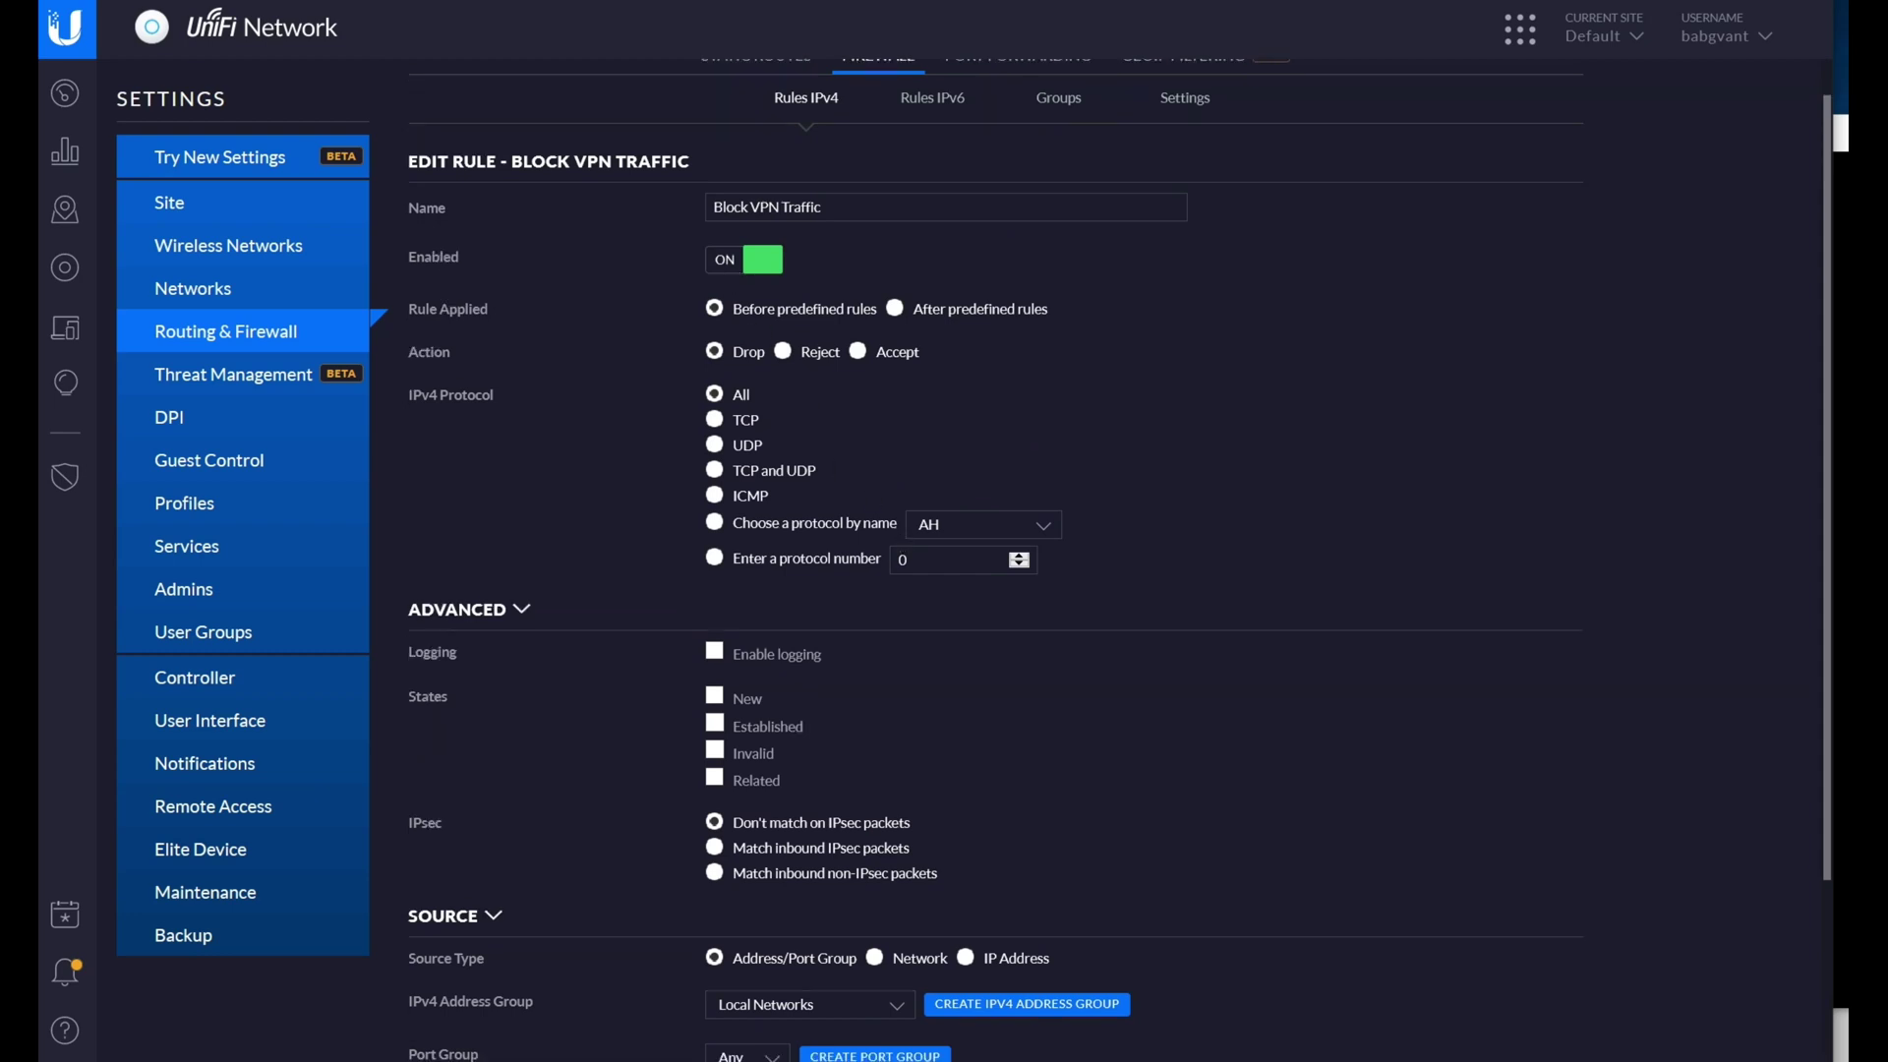
pyautogui.scroll(-3, 508, 1042)
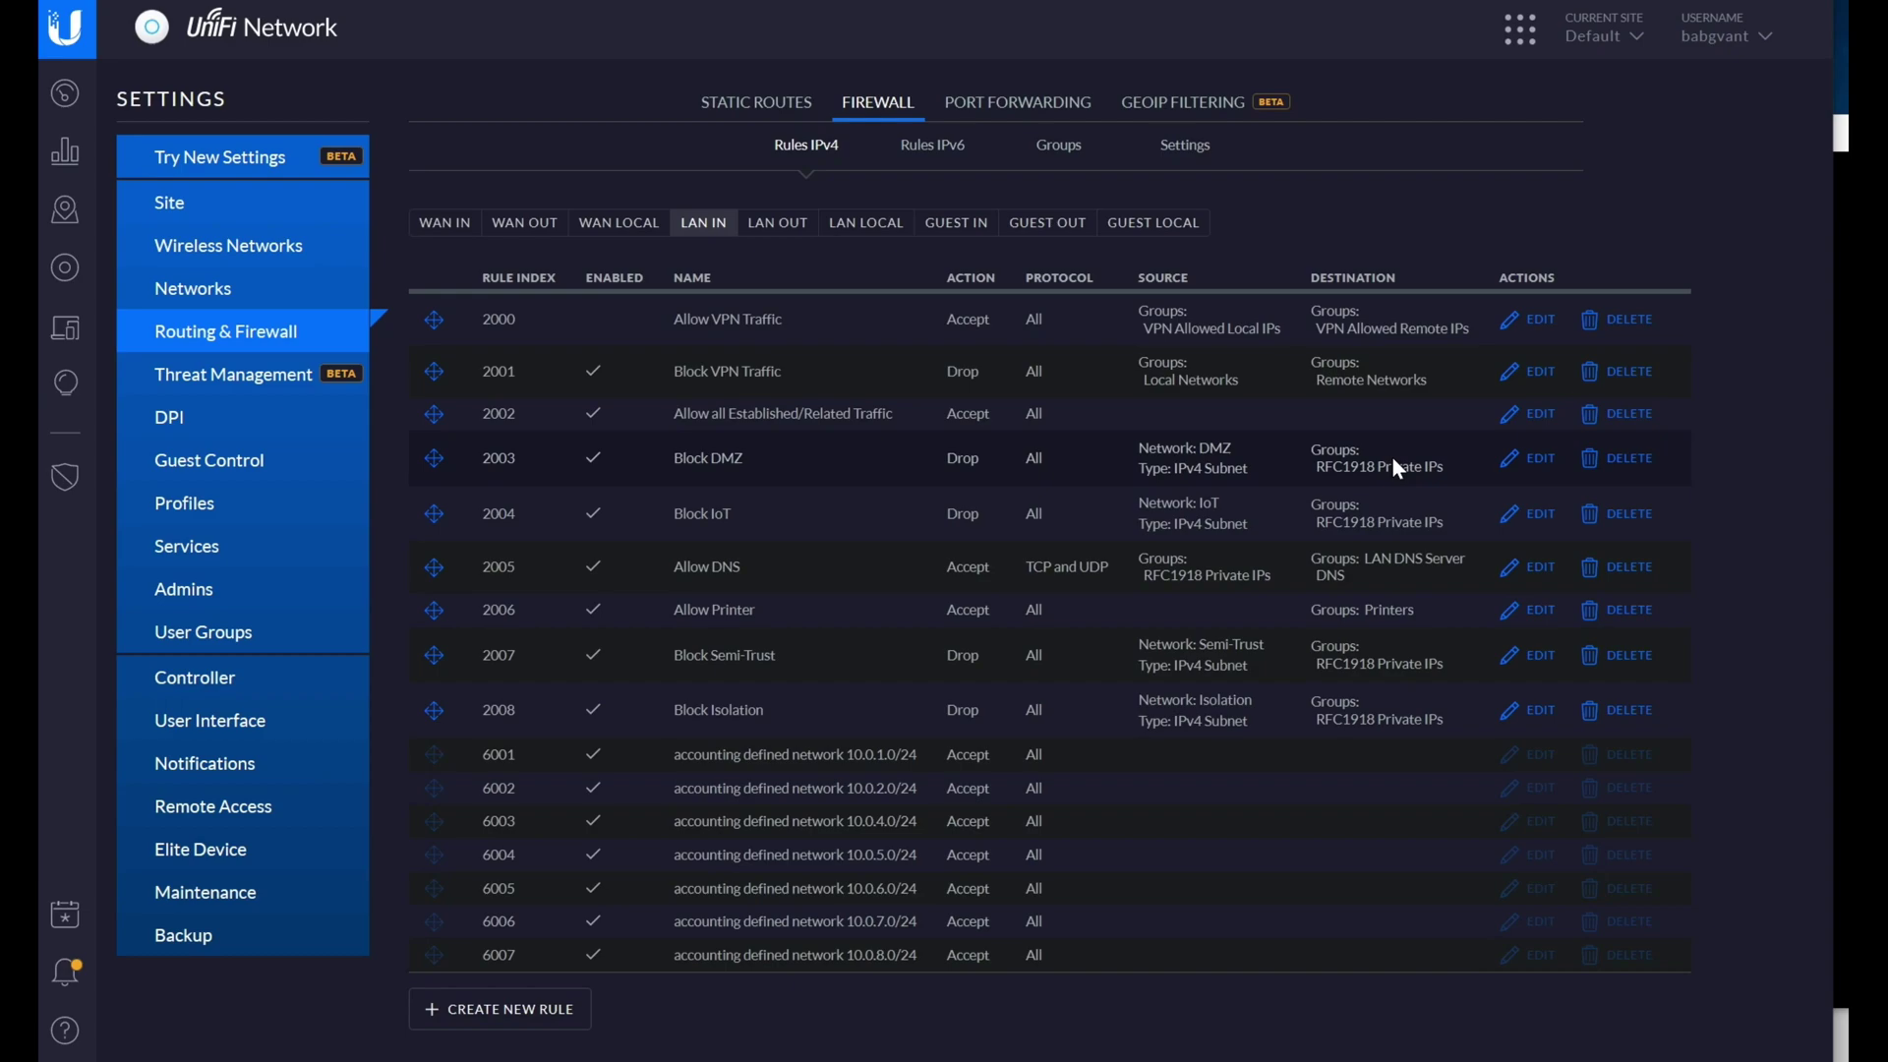
# Recheck the ping to 192.168.1.20 in the Remote Desktop session and return to the LAN IN rules in UniFi Network.
pyautogui.hotkey('alt', 'Tab')
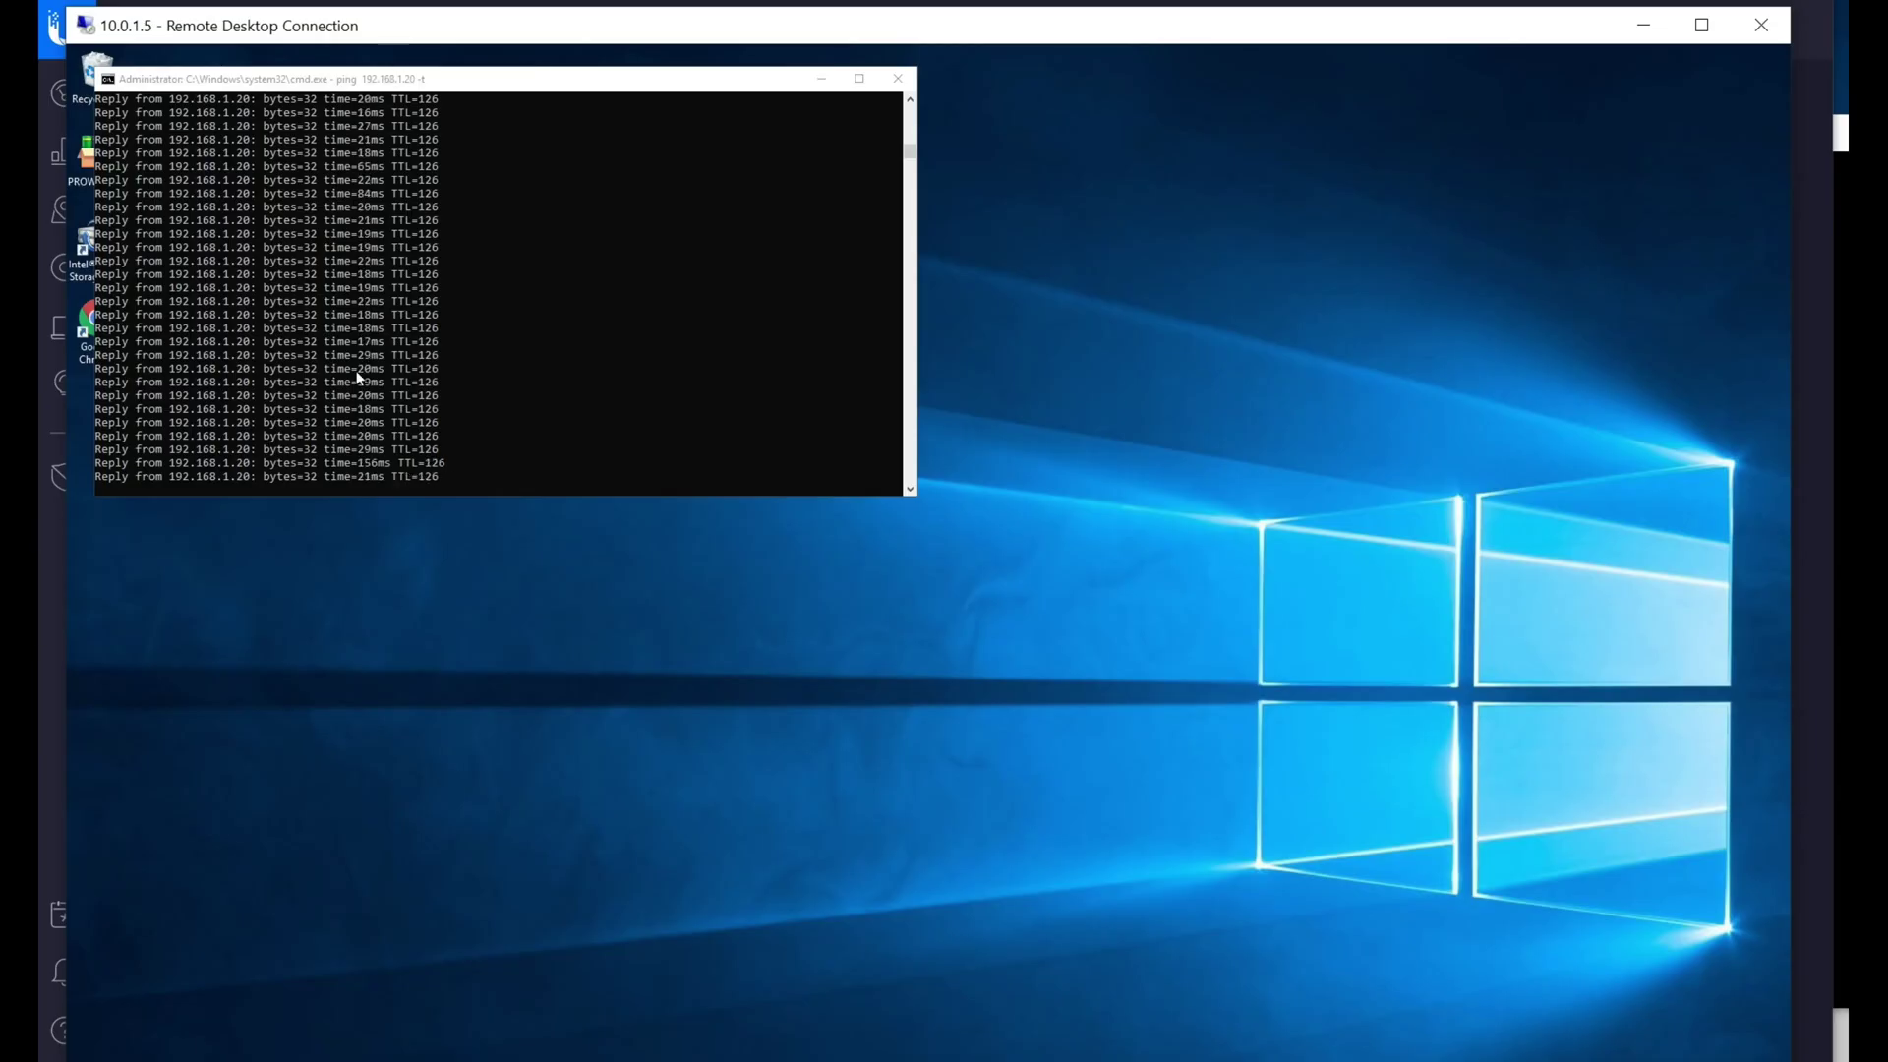
pyautogui.hotkey('alt', 'Tab')
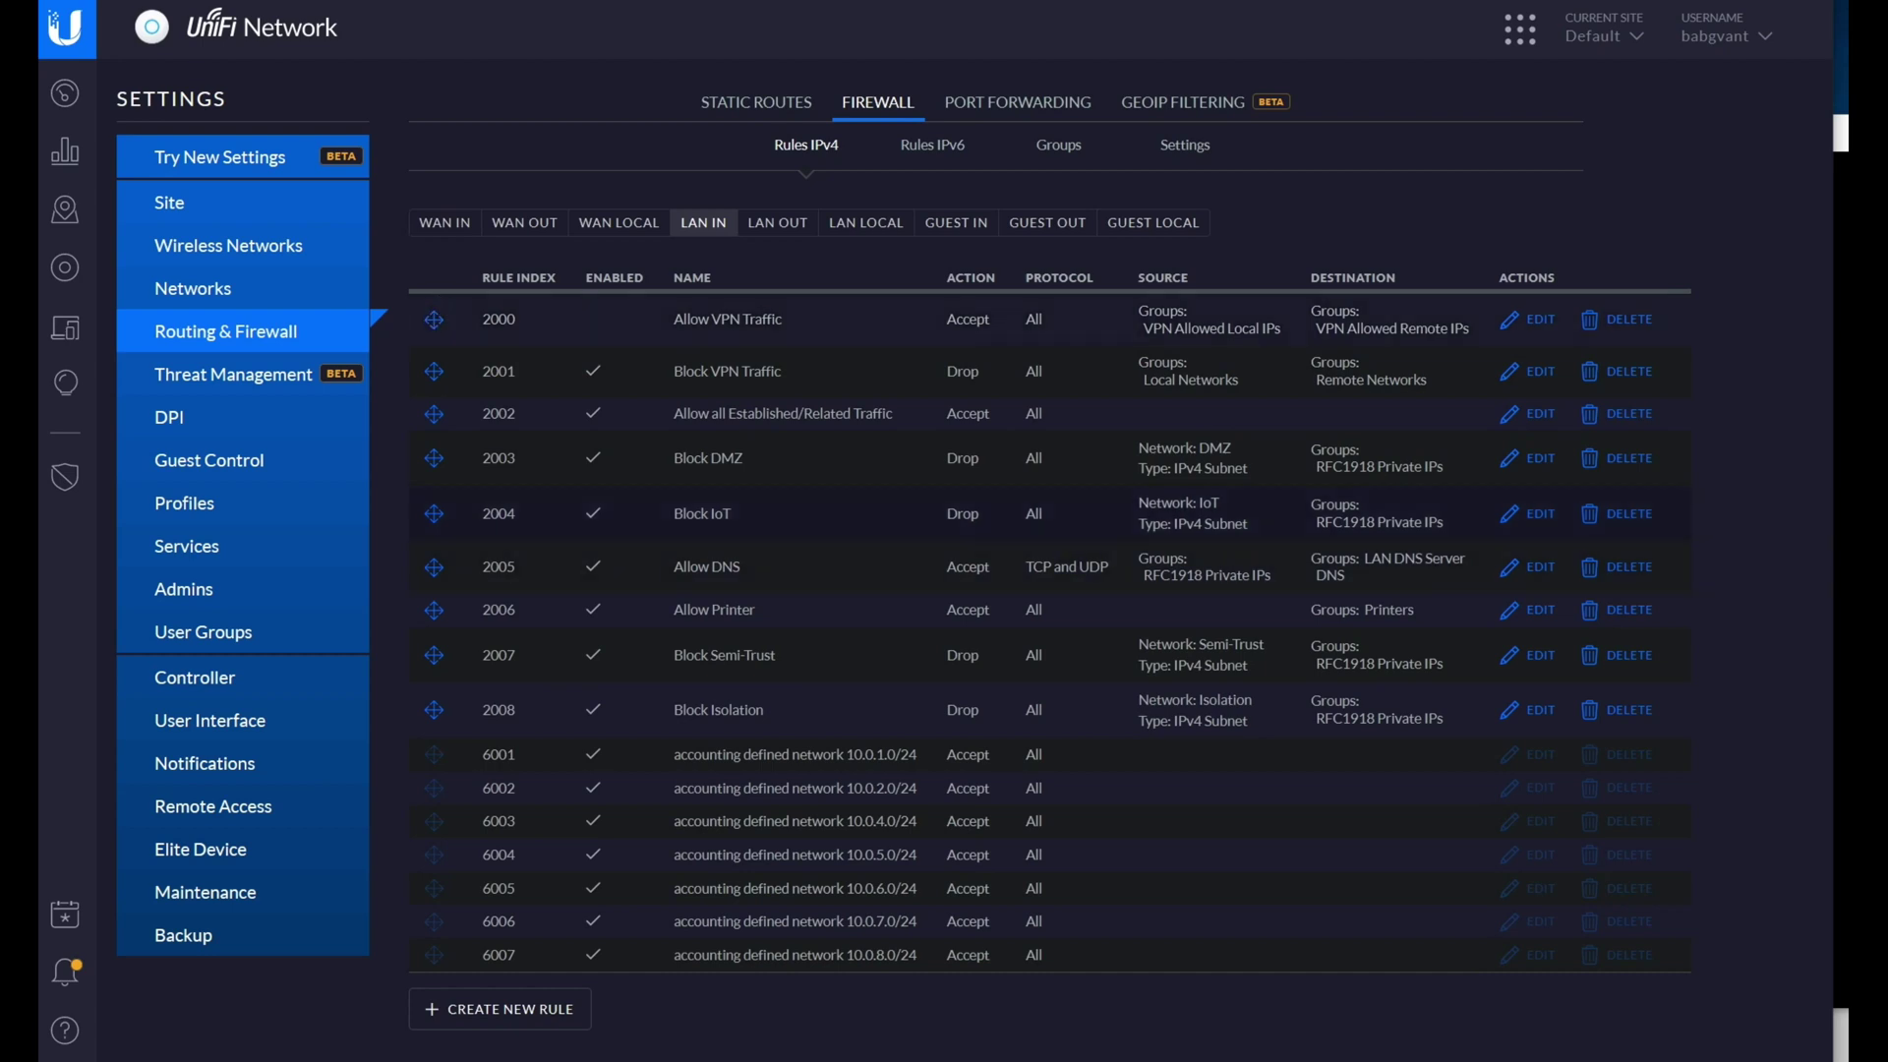
pyautogui.click(1141, 327)
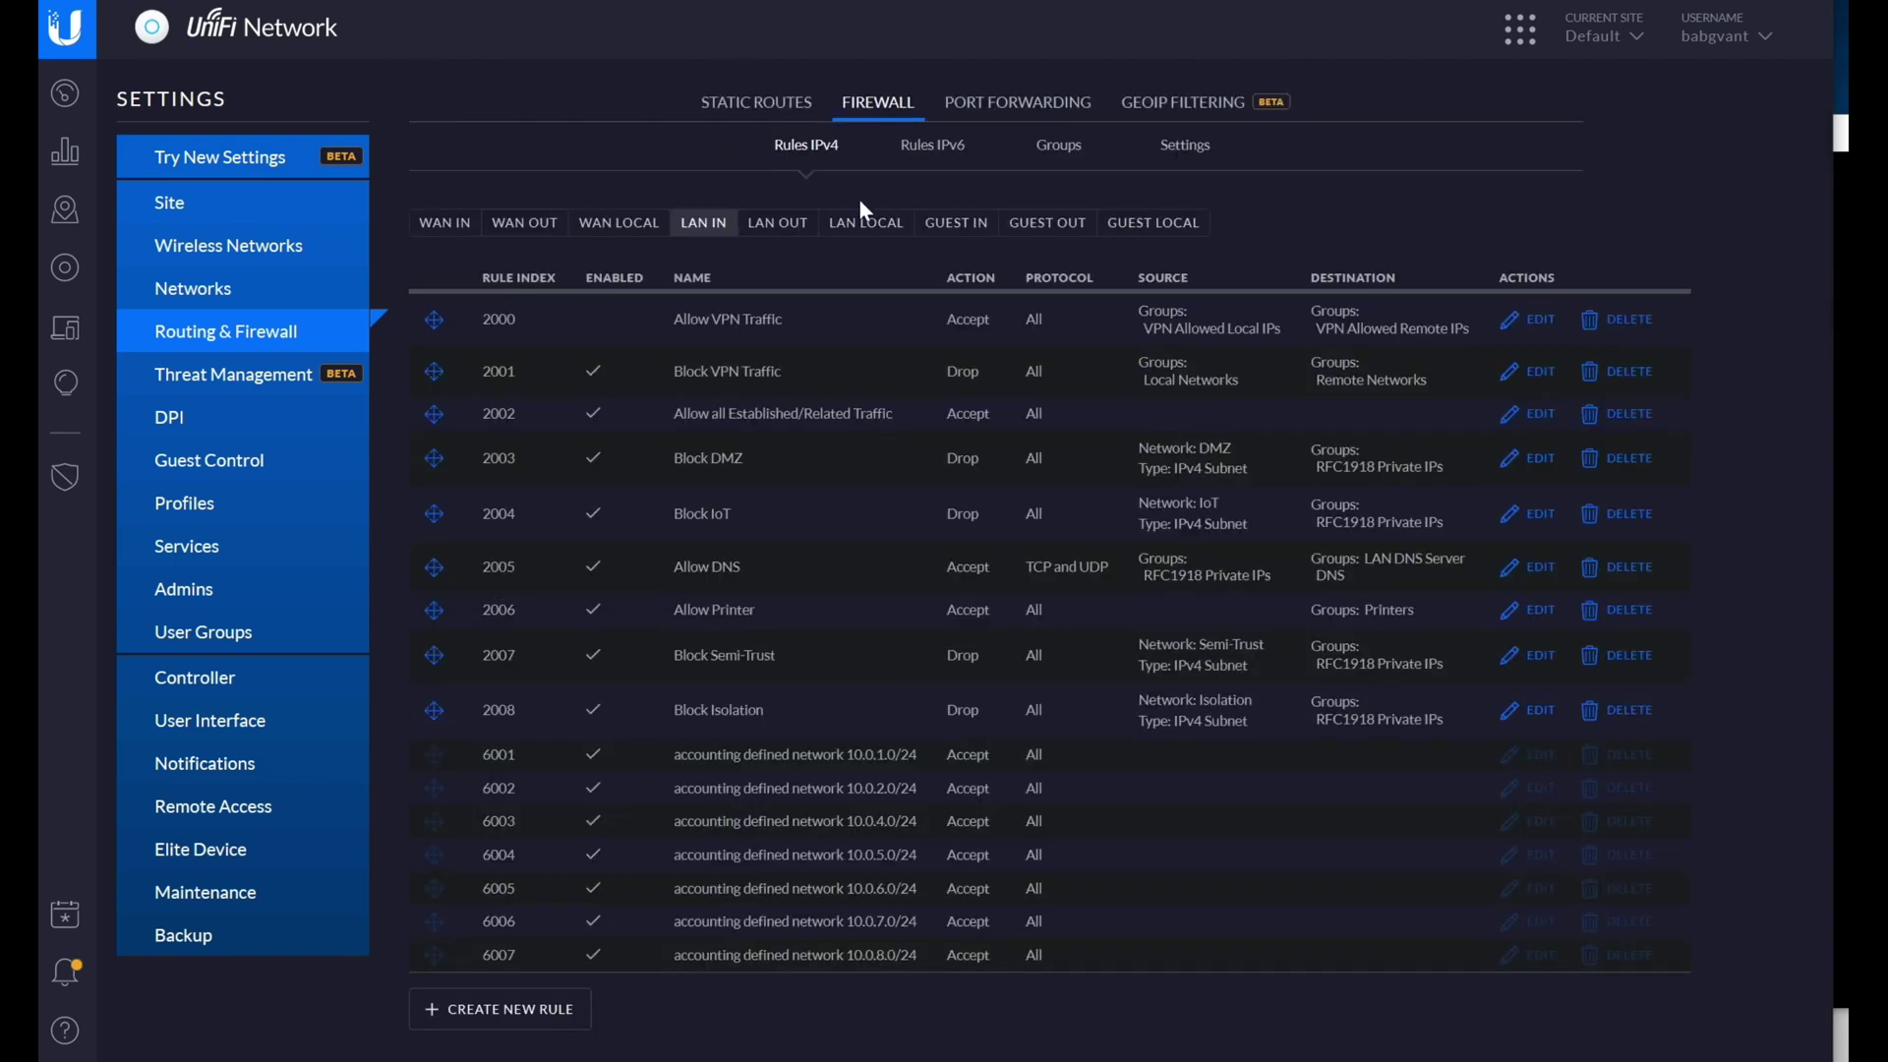
# Open the VPN Allowed Local IPs firewall group, inspect its address, and close it.
pyautogui.click(1058, 145)
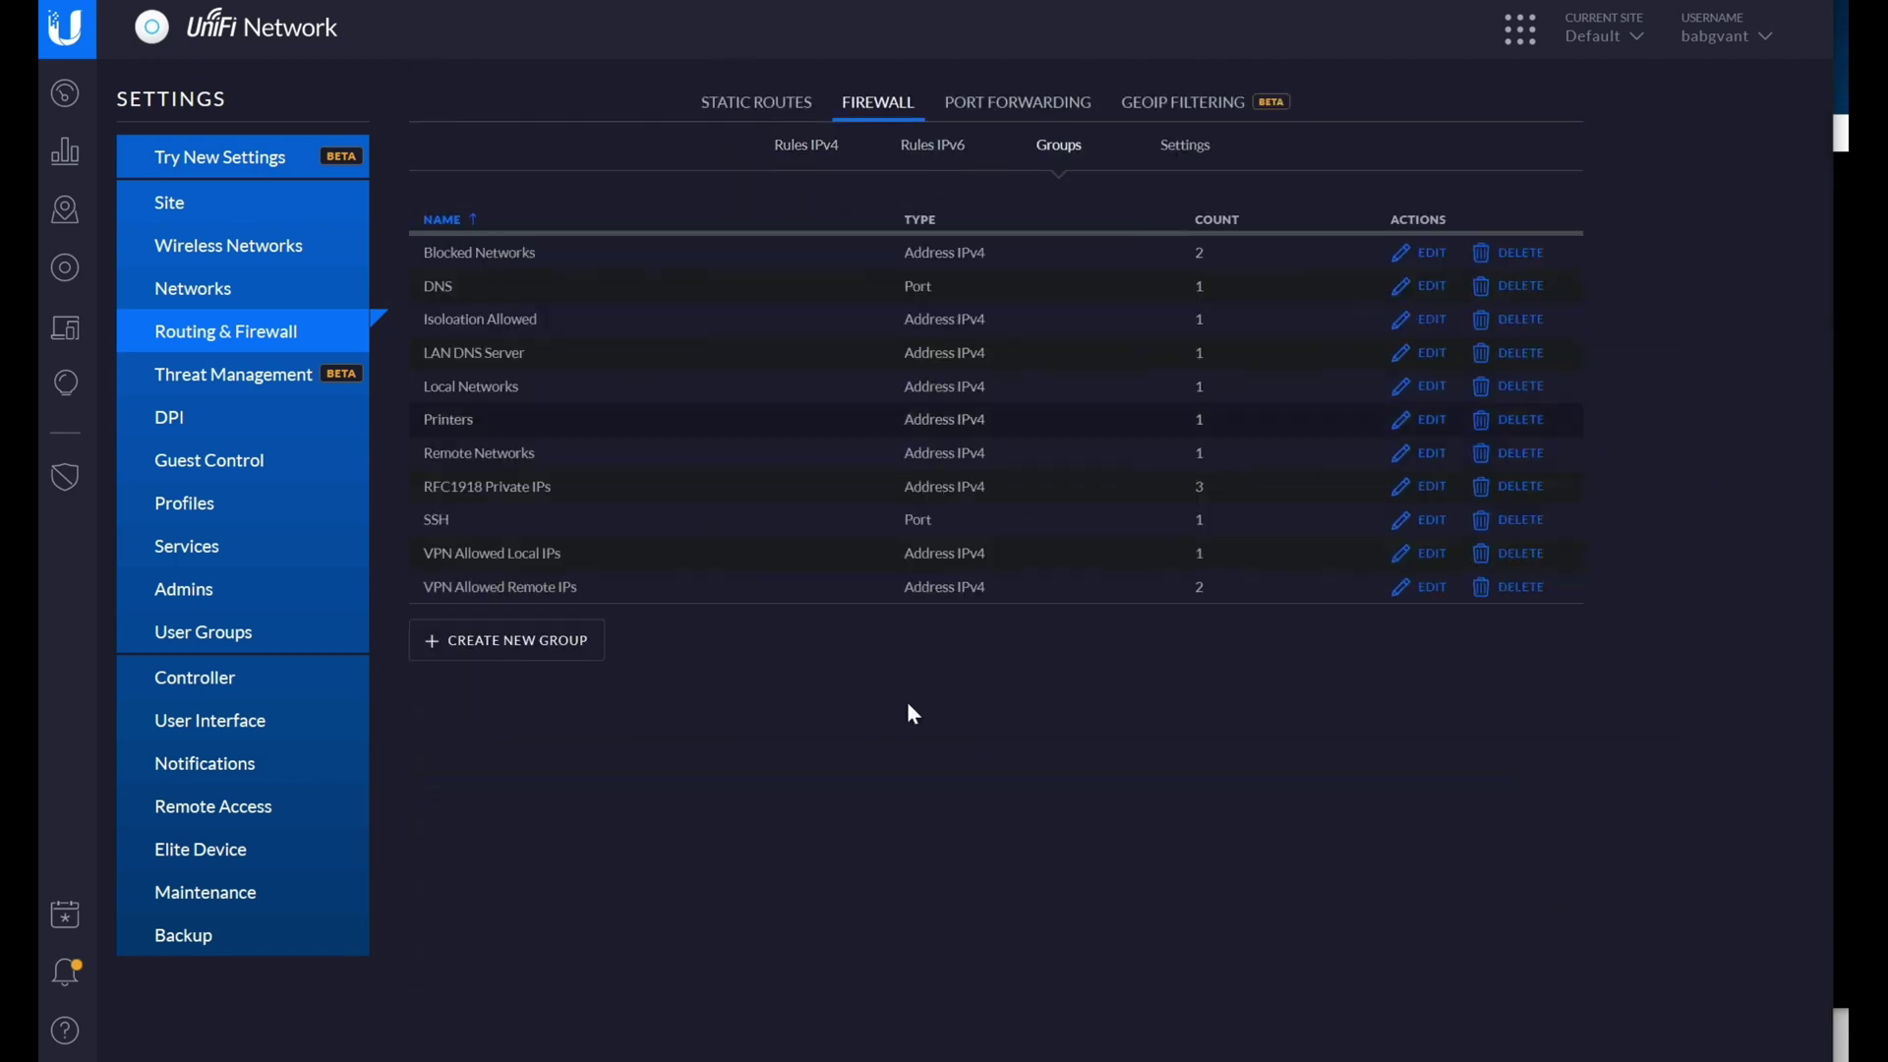
pyautogui.click(1432, 561)
pyautogui.click(836, 350)
pyautogui.moveTo(712, 350); pyautogui.dragTo(764, 350)
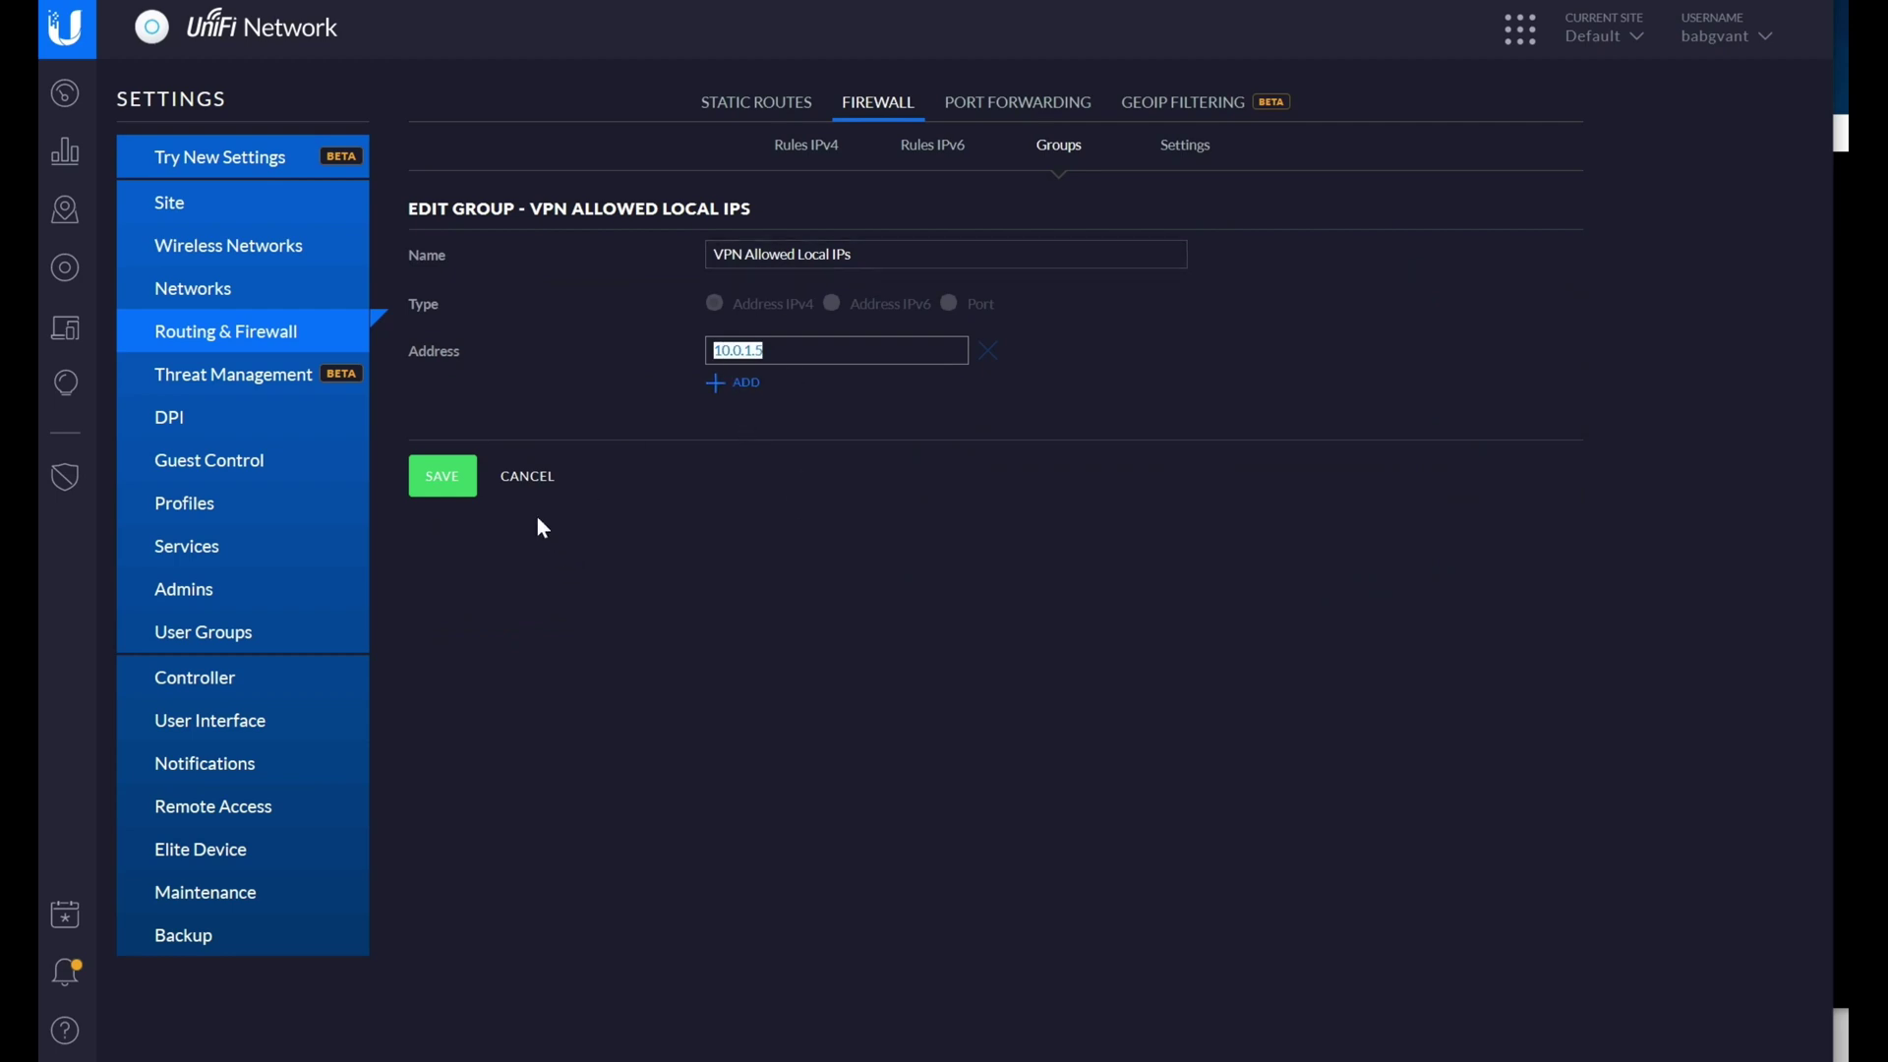
pyautogui.press('Return')
# Open the VPN Allowed Remote IPs firewall group, inspect its addresses, and close it without saving.
pyautogui.click(1433, 587)
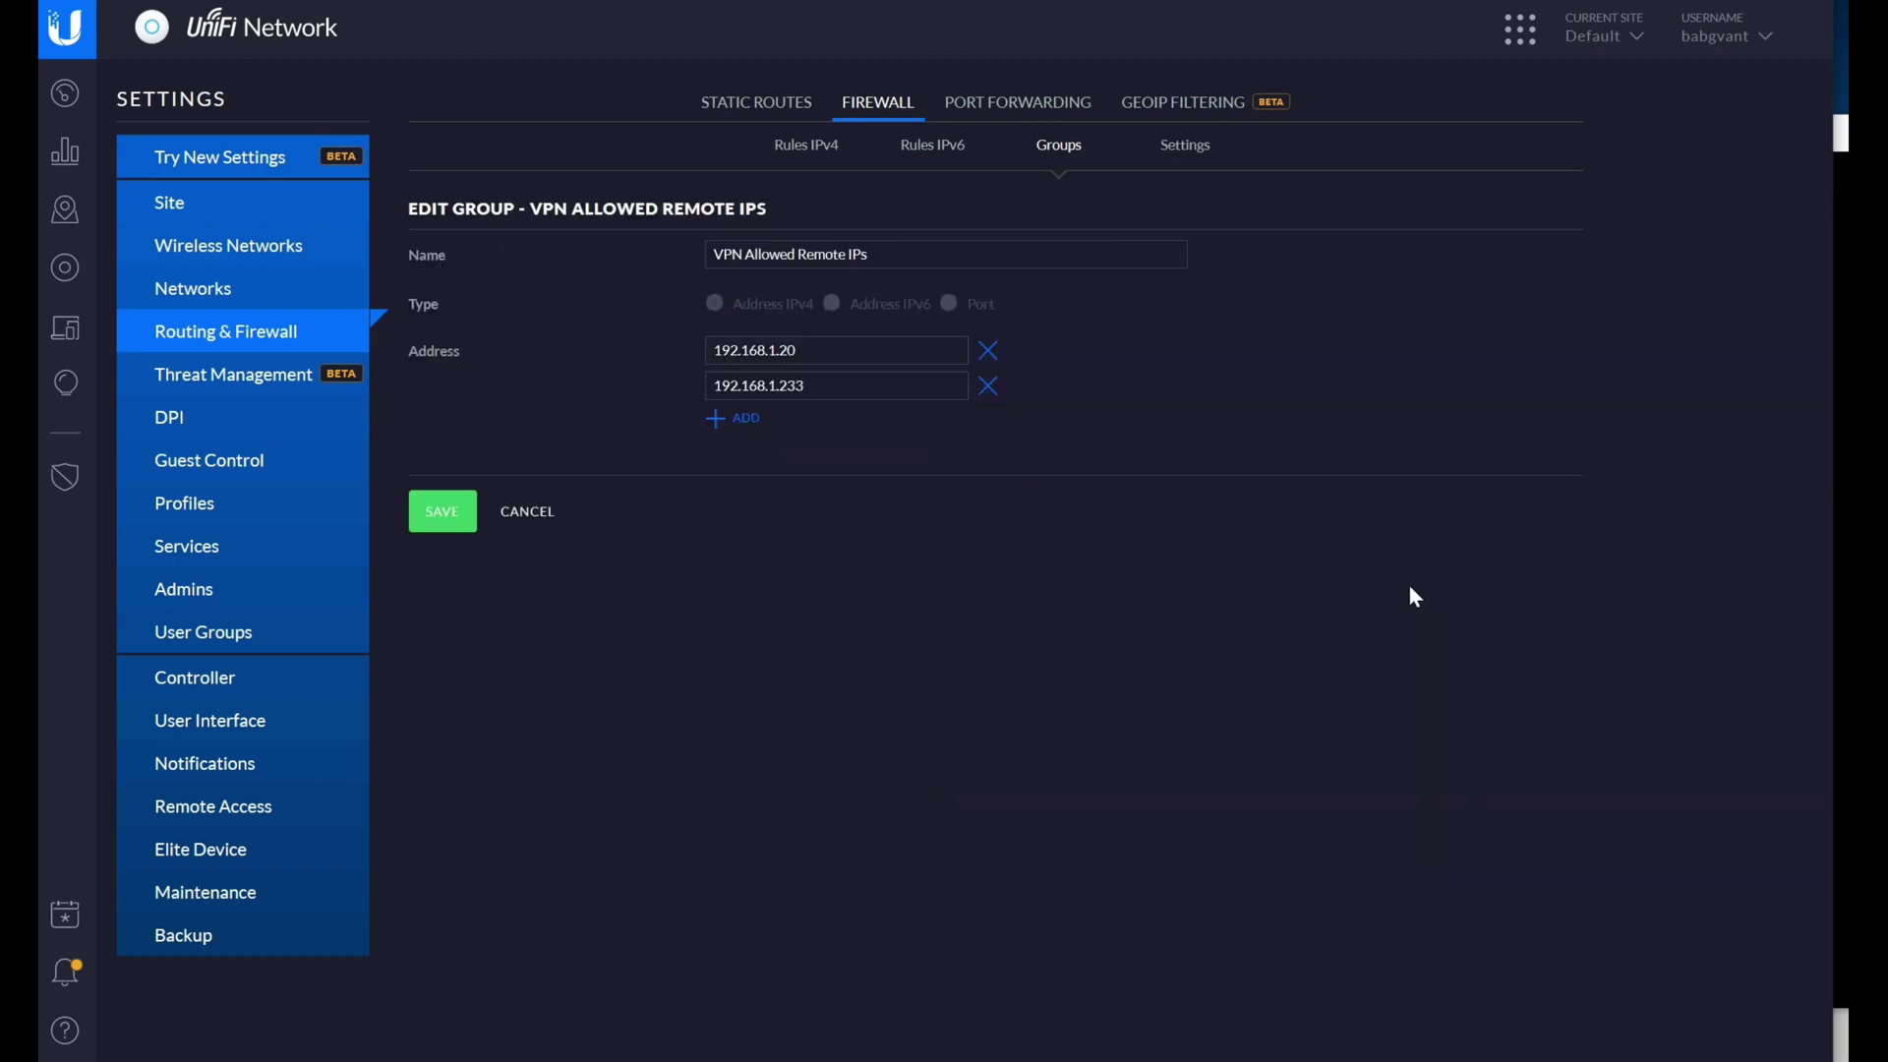
pyautogui.moveTo(713, 350); pyautogui.dragTo(796, 350)
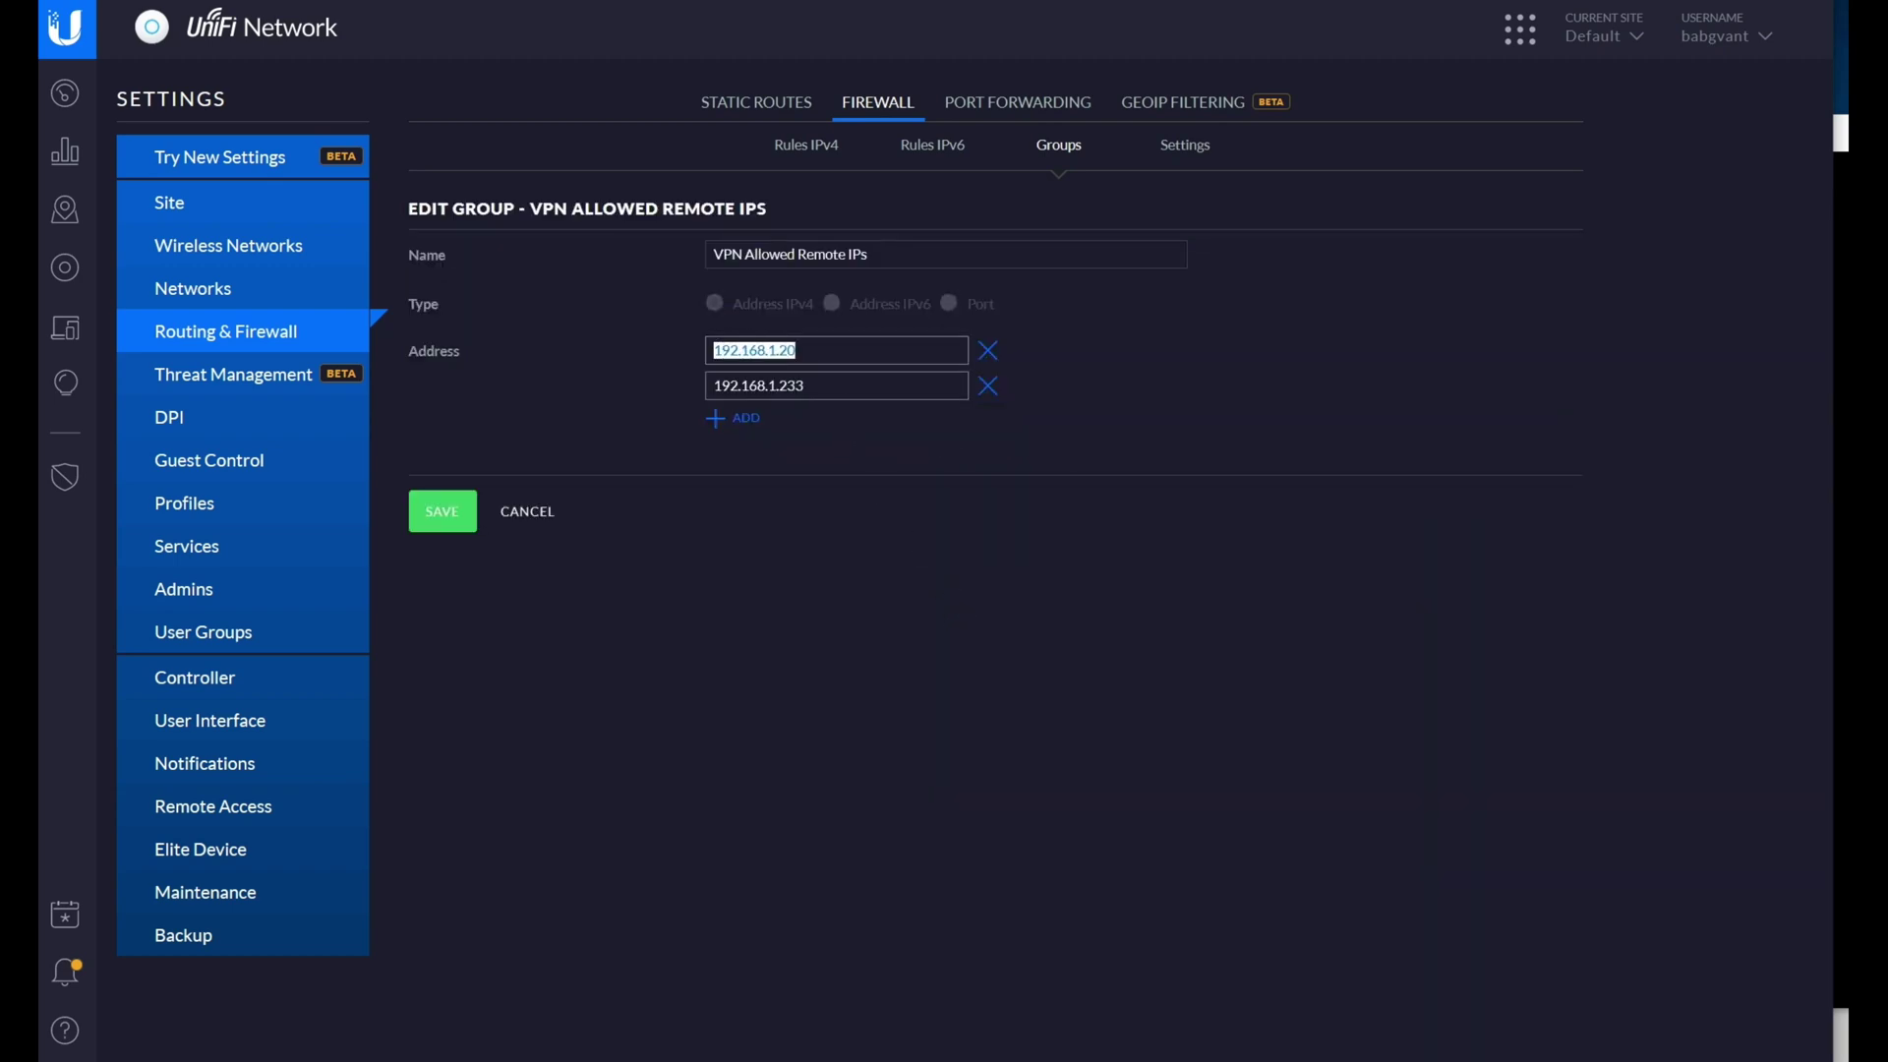
pyautogui.moveTo(804, 385); pyautogui.dragTo(712, 385)
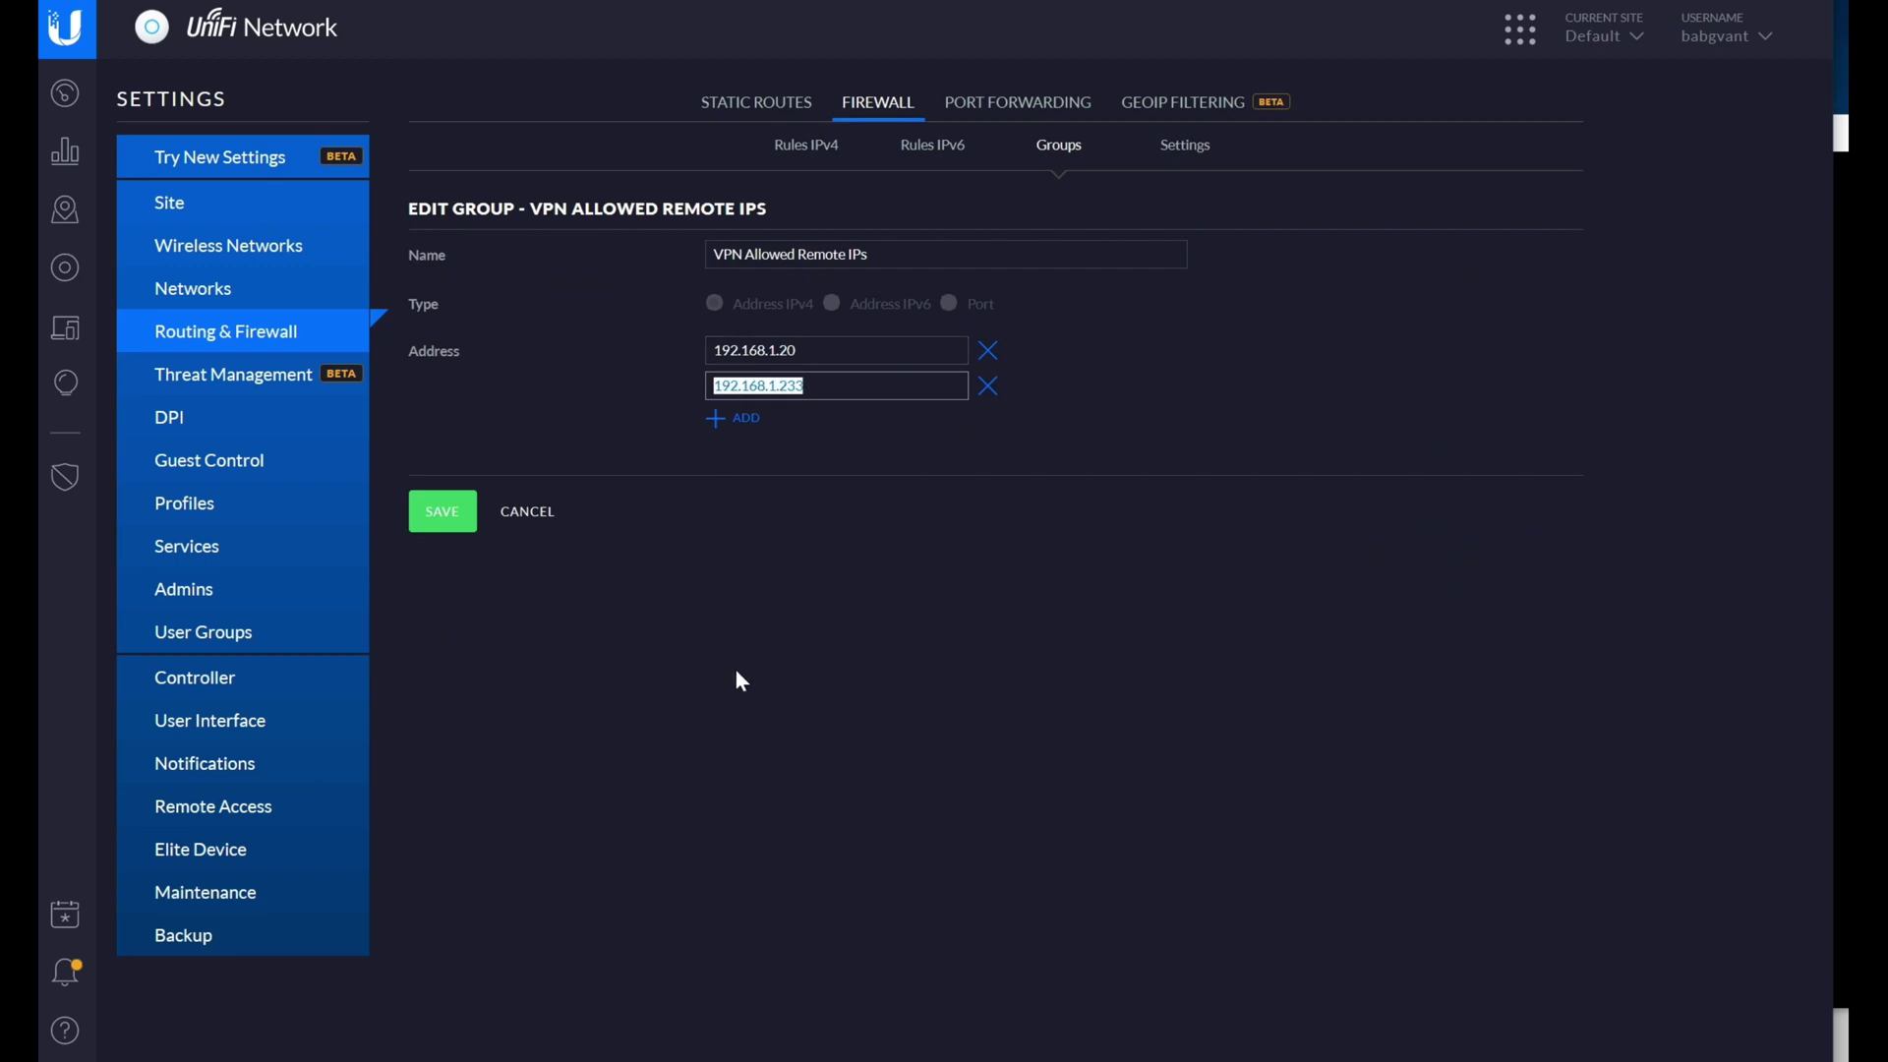
pyautogui.click(537, 518)
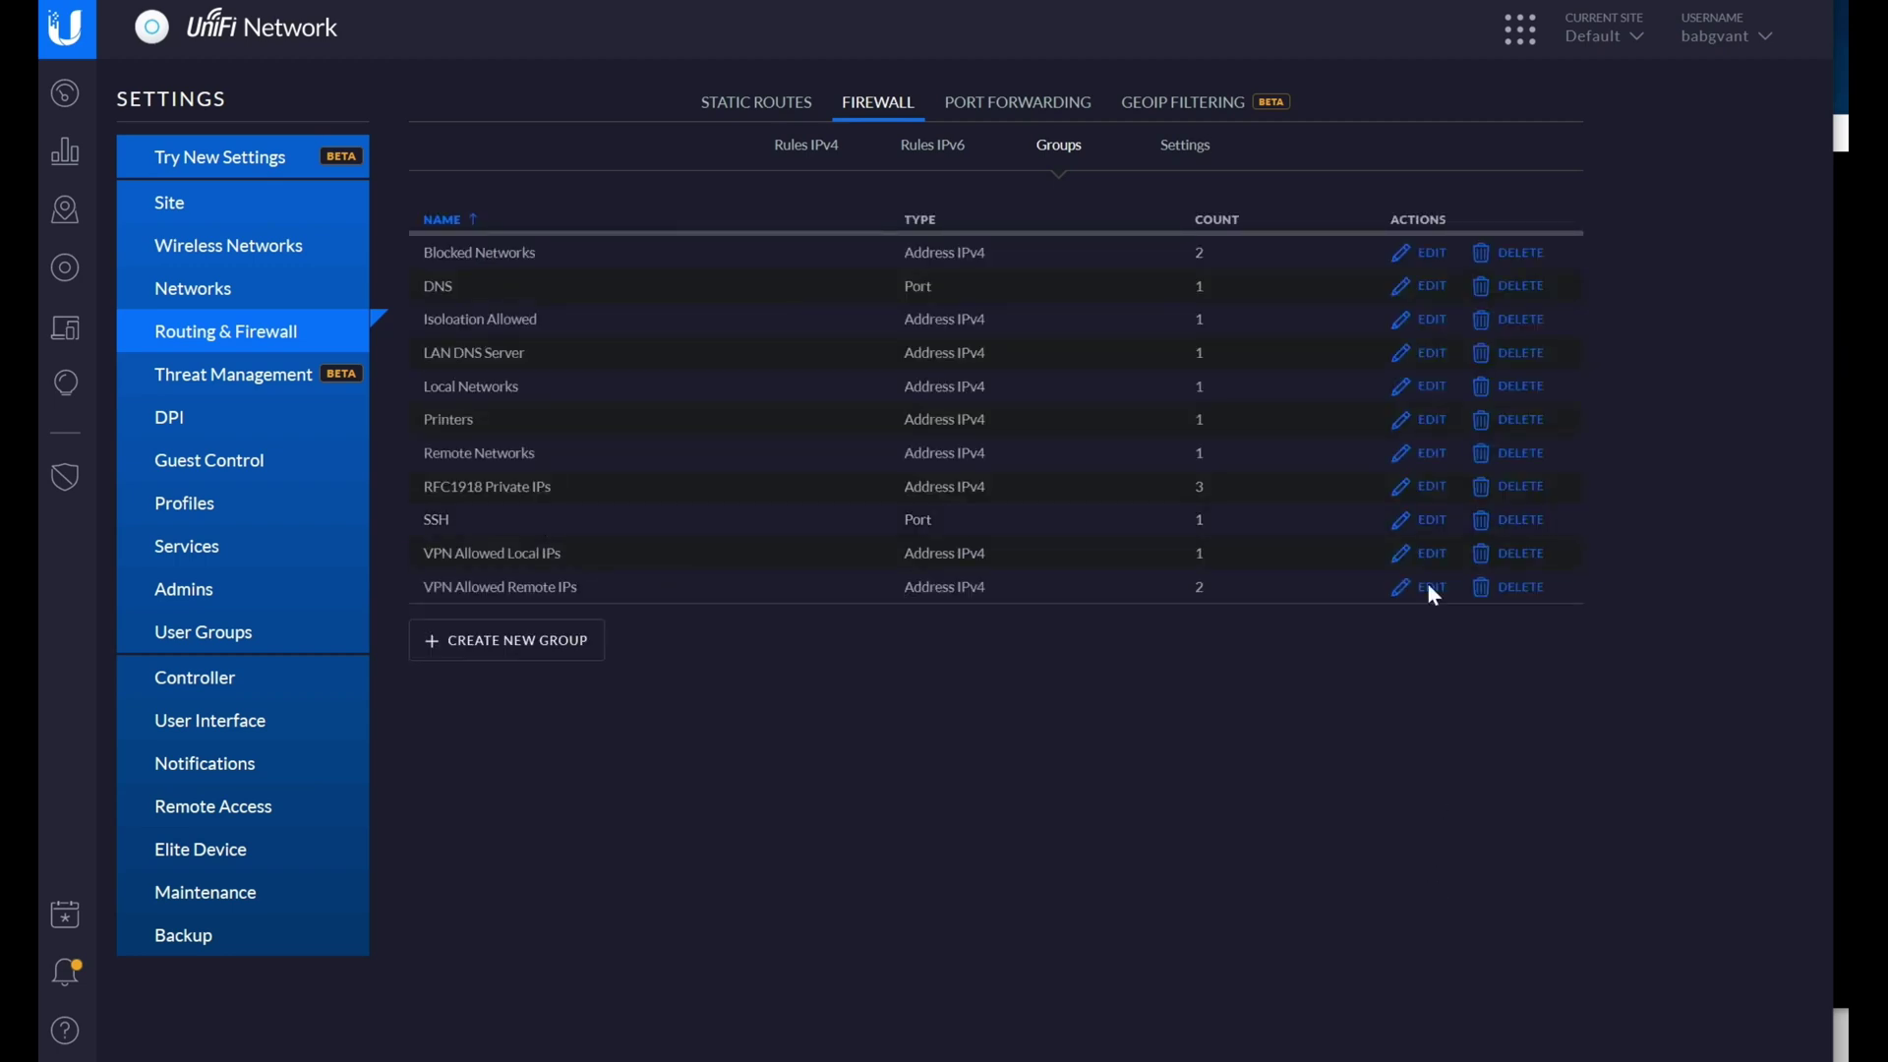
# Enable the Allow VPN Traffic rule in the LAN IN rules and check its action, source group and destination group.
pyautogui.click(810, 149)
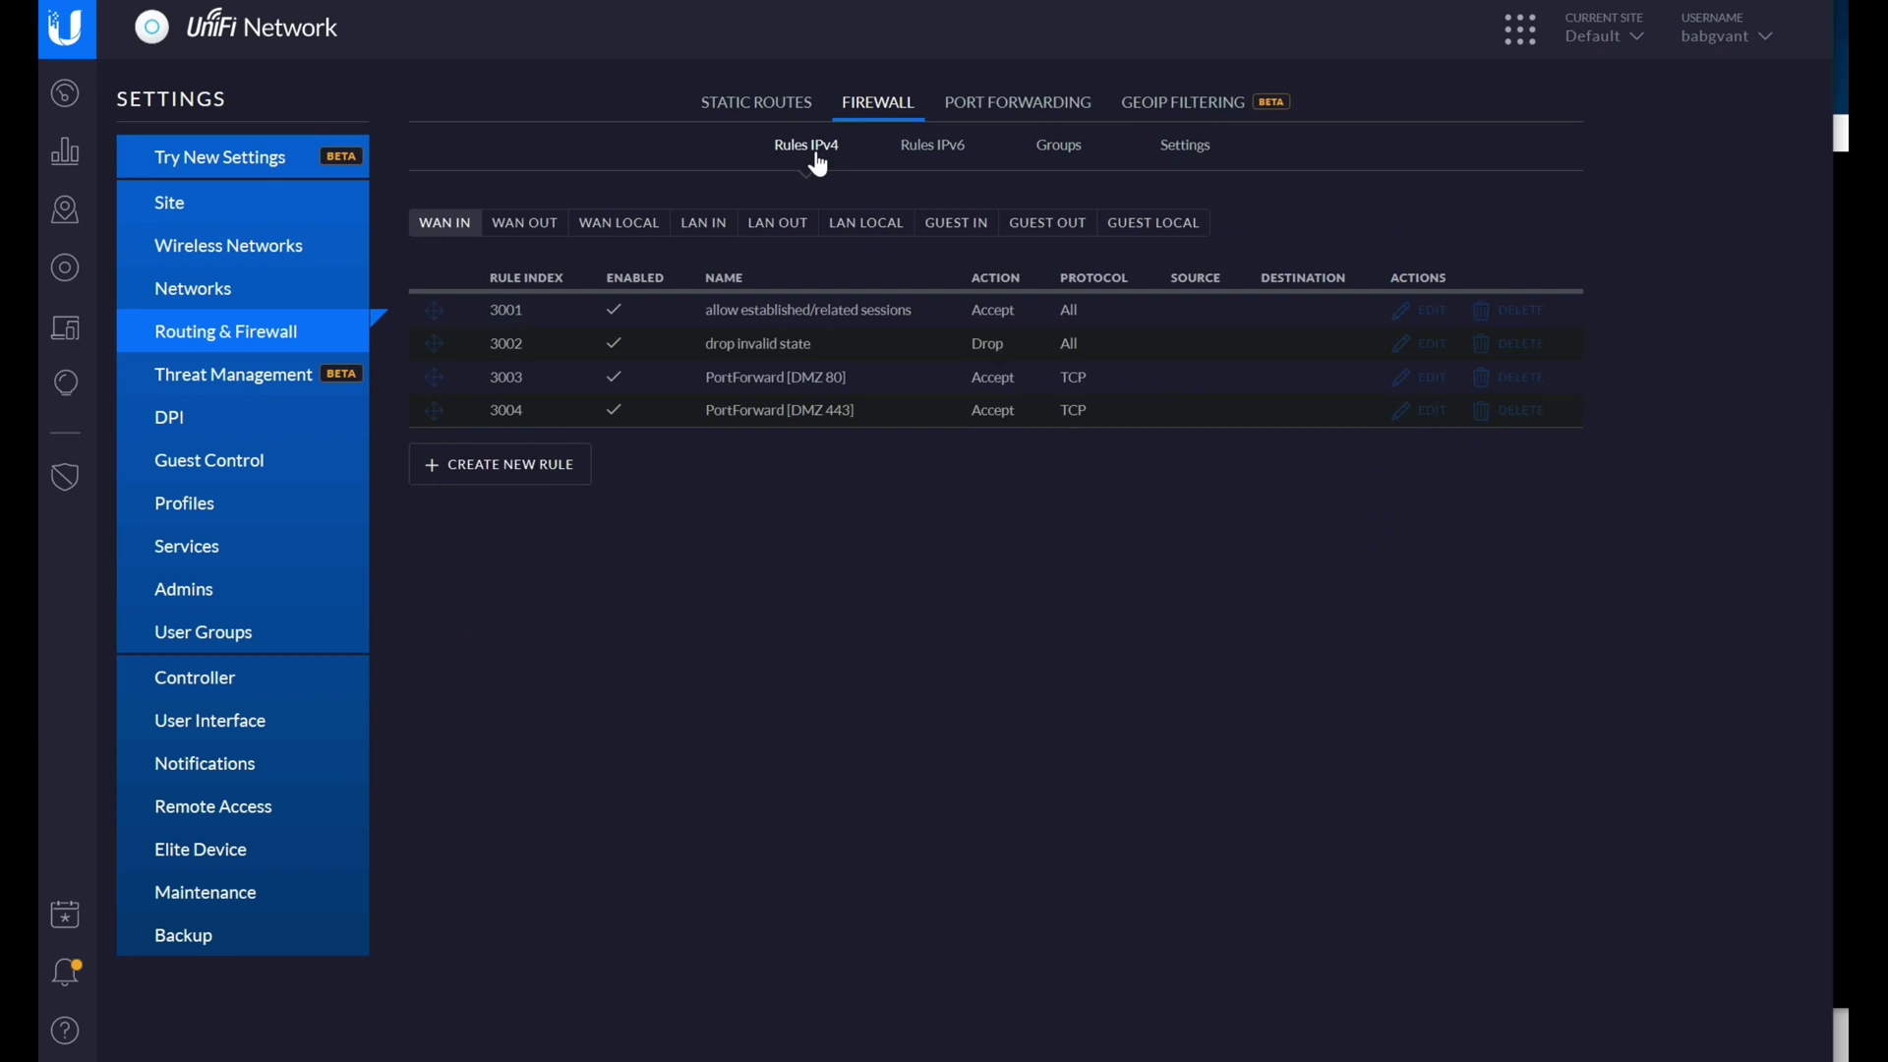
pyautogui.click(704, 224)
pyautogui.click(1541, 320)
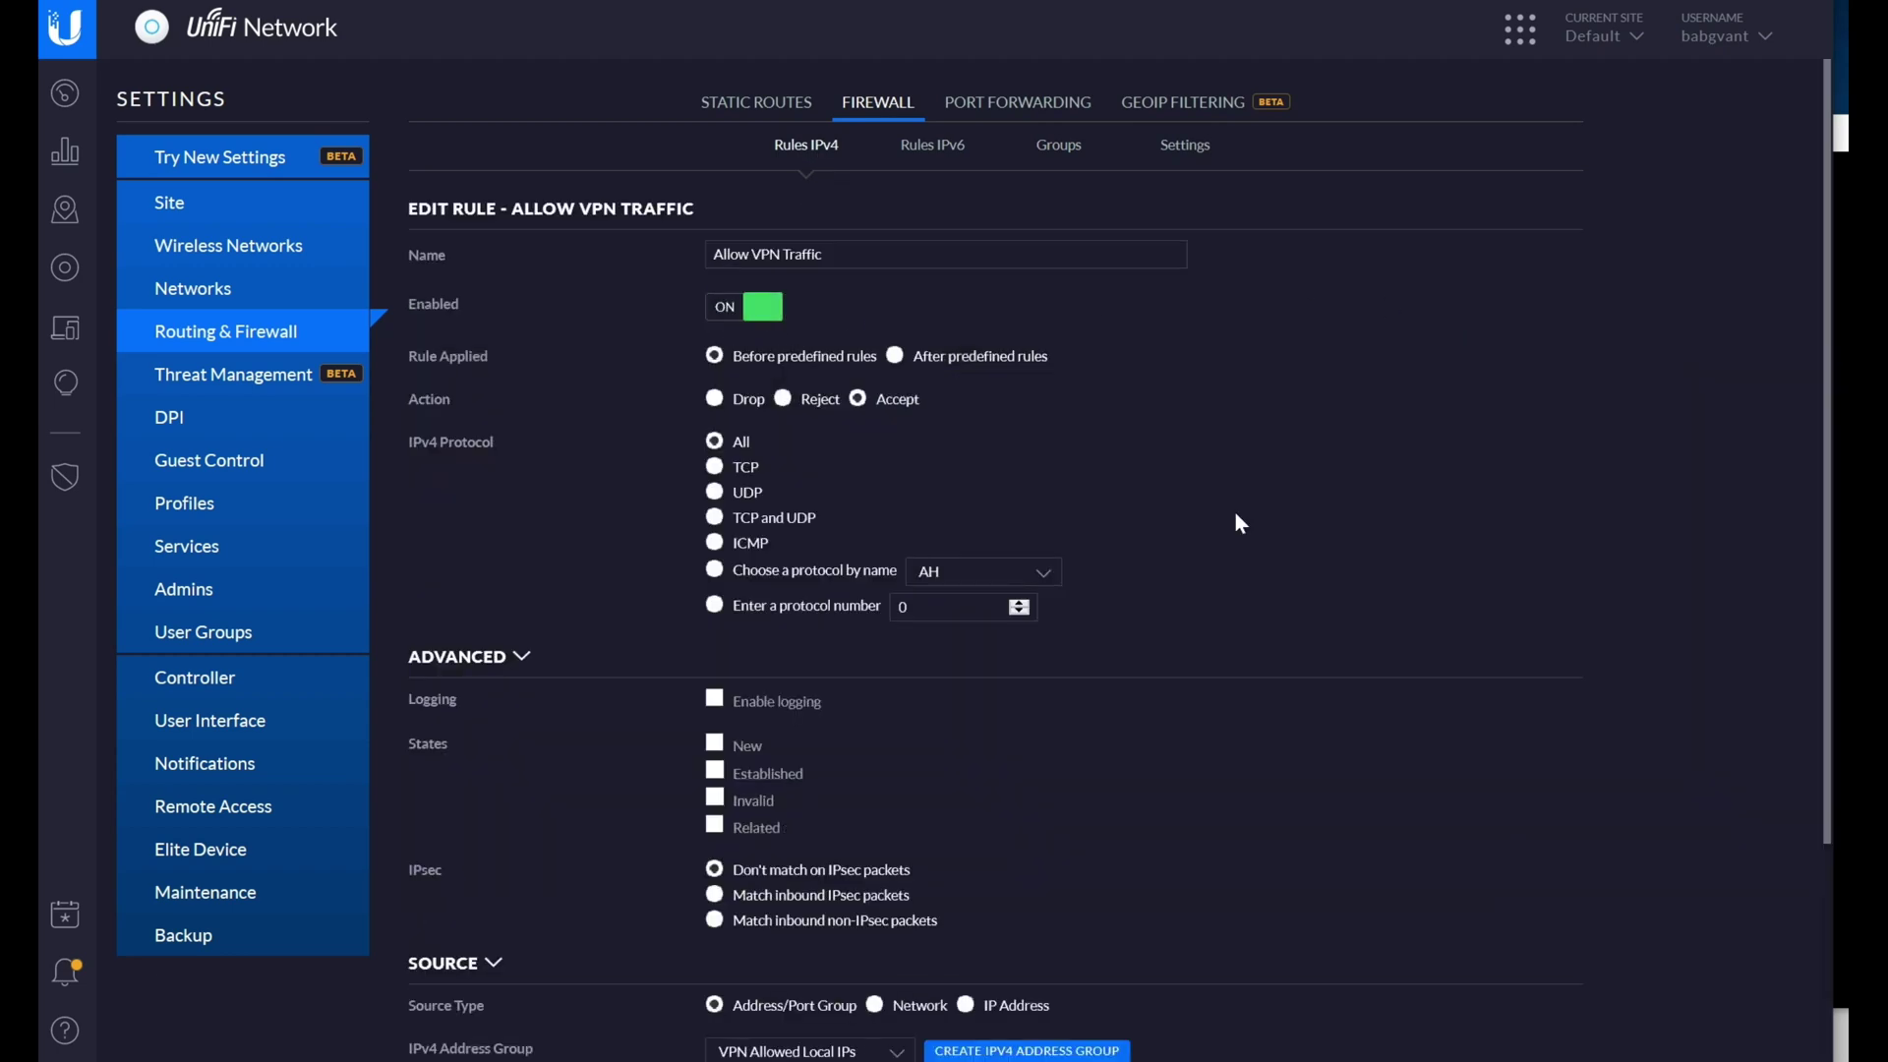
pyautogui.scroll(-2, 1235, 510)
pyautogui.scroll(2, 1201, 488)
pyautogui.scroll(-2, 917, 418)
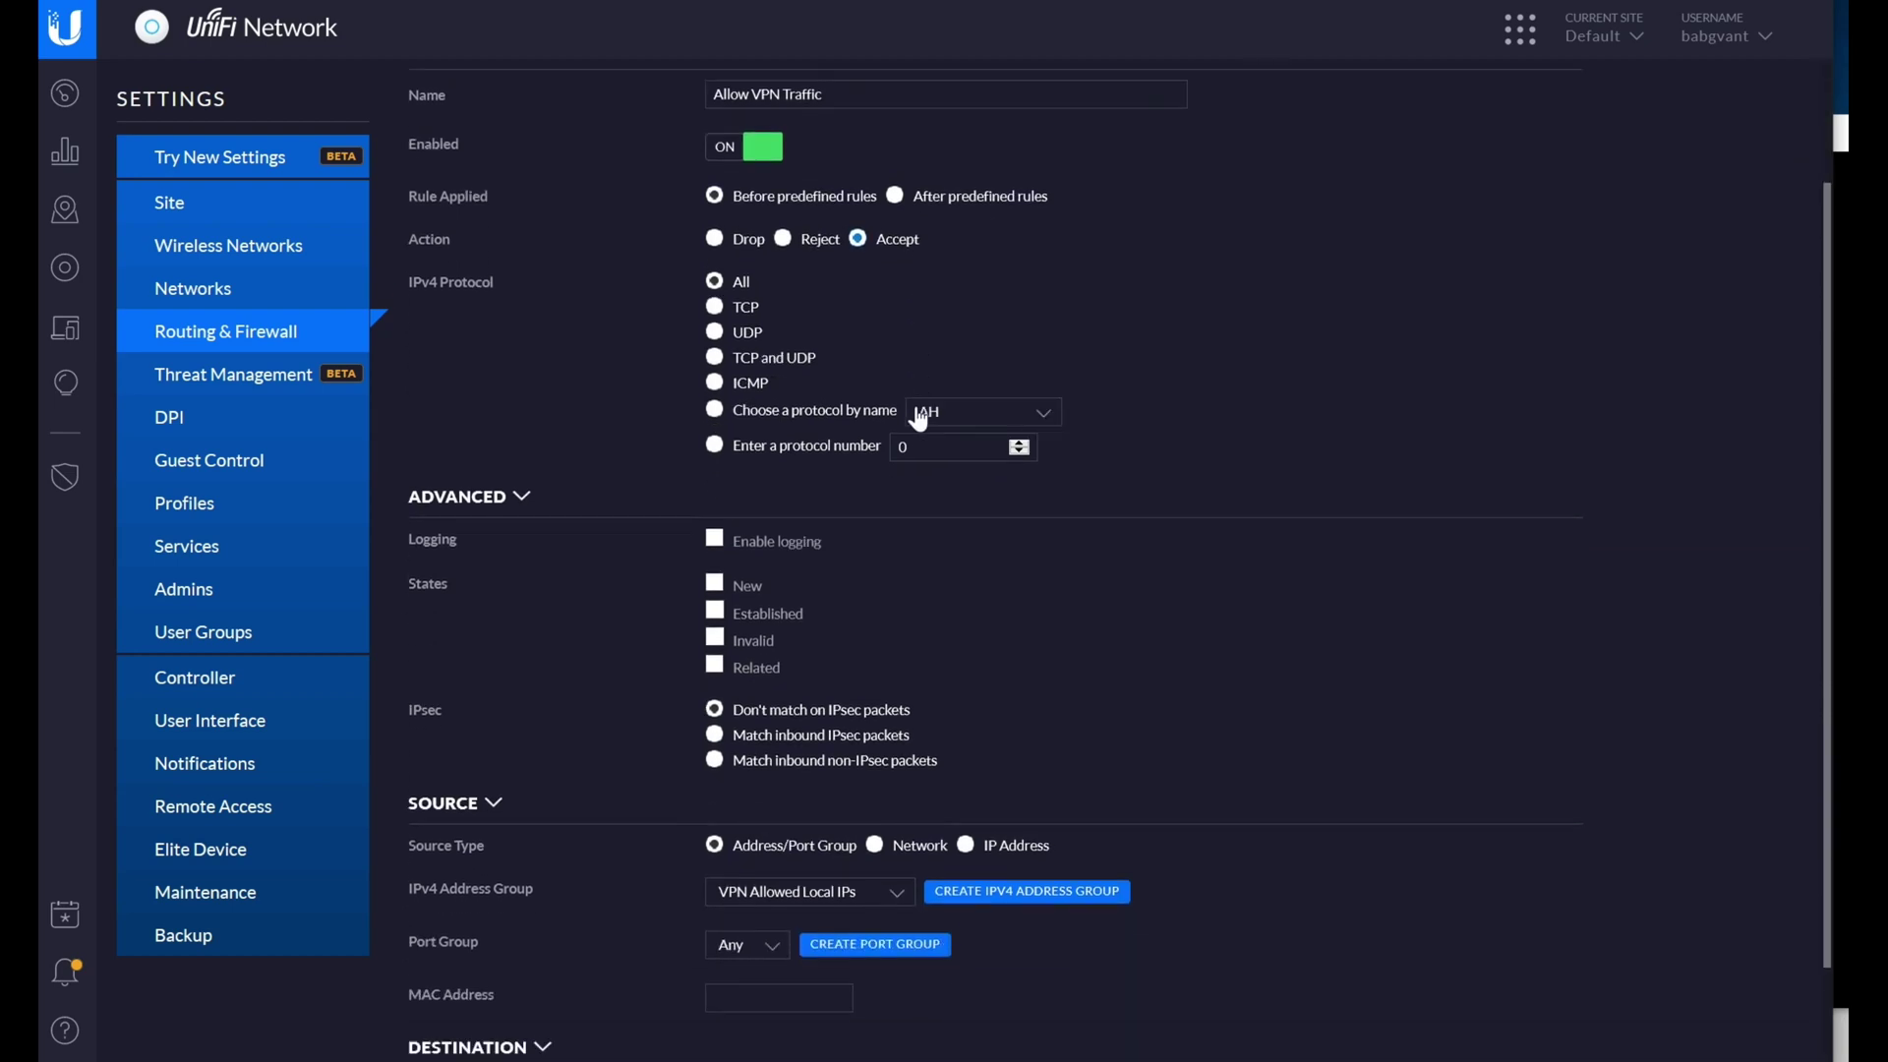
pyautogui.scroll(-2, 918, 418)
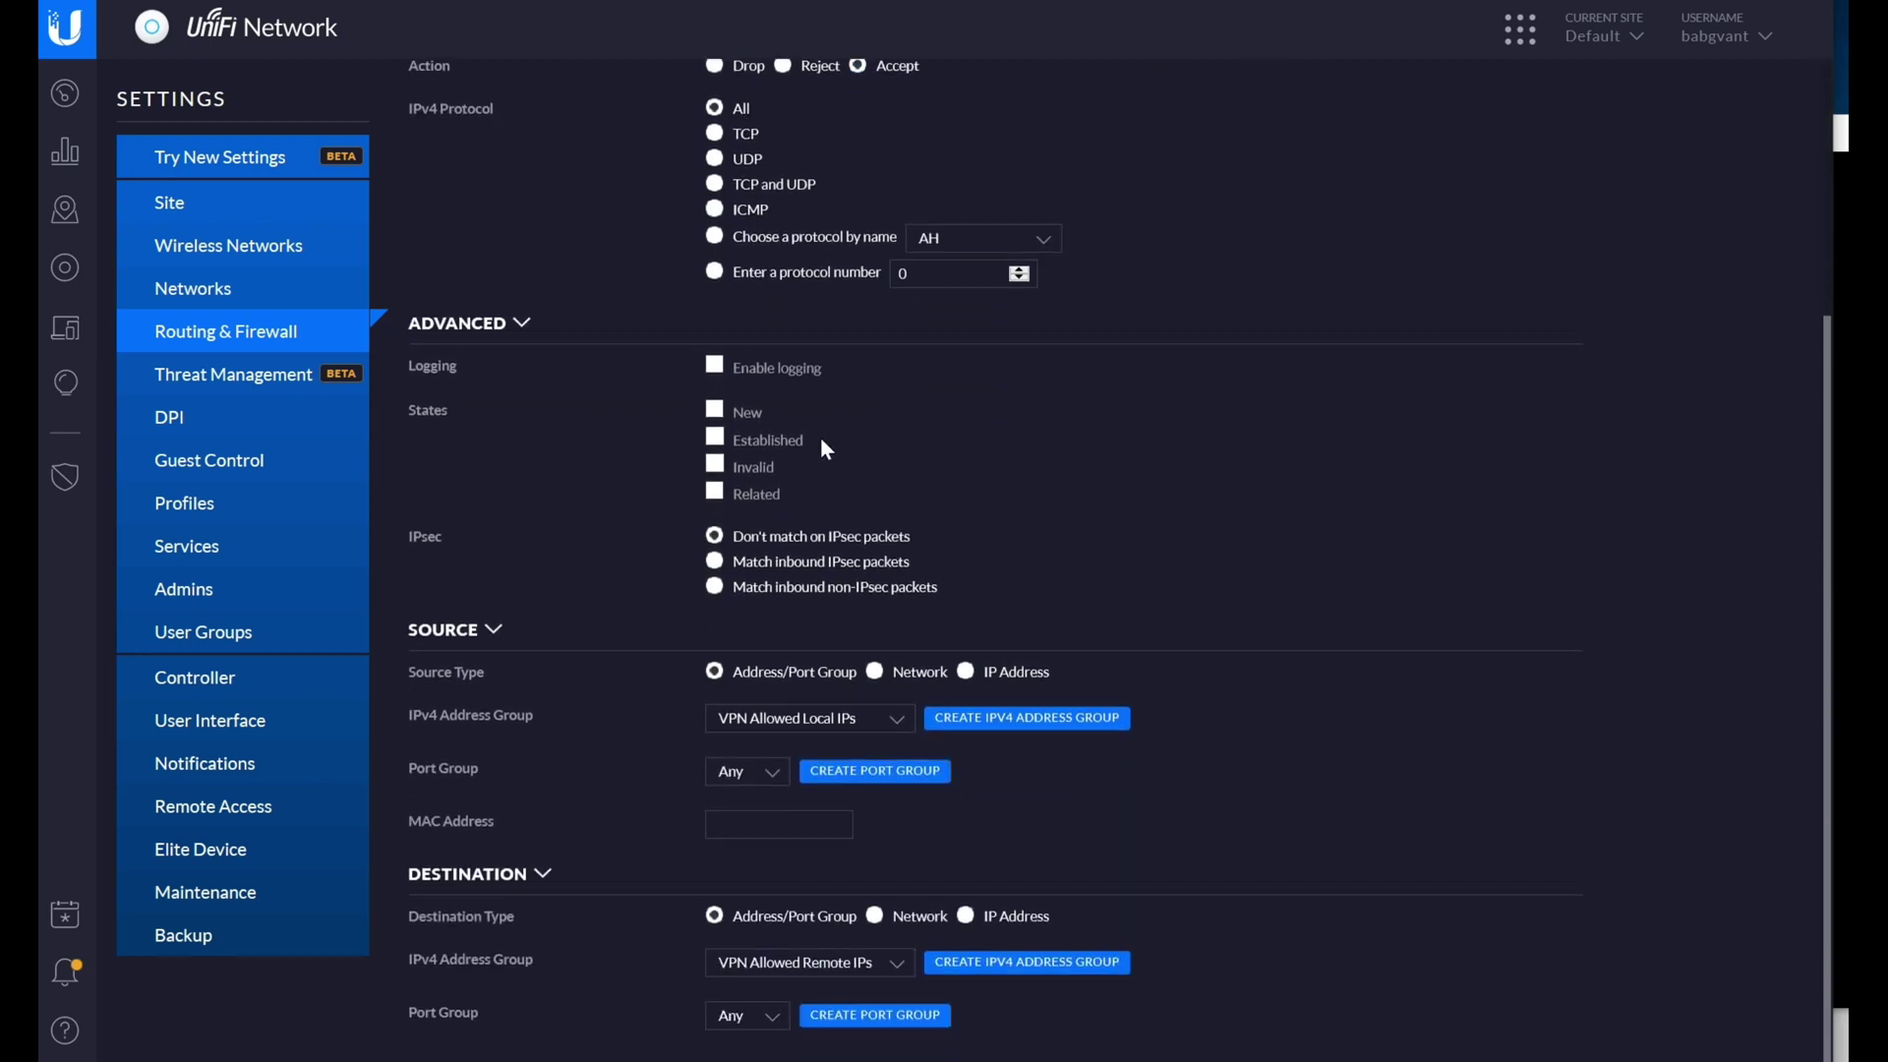
pyautogui.scroll(-1, 943, 763)
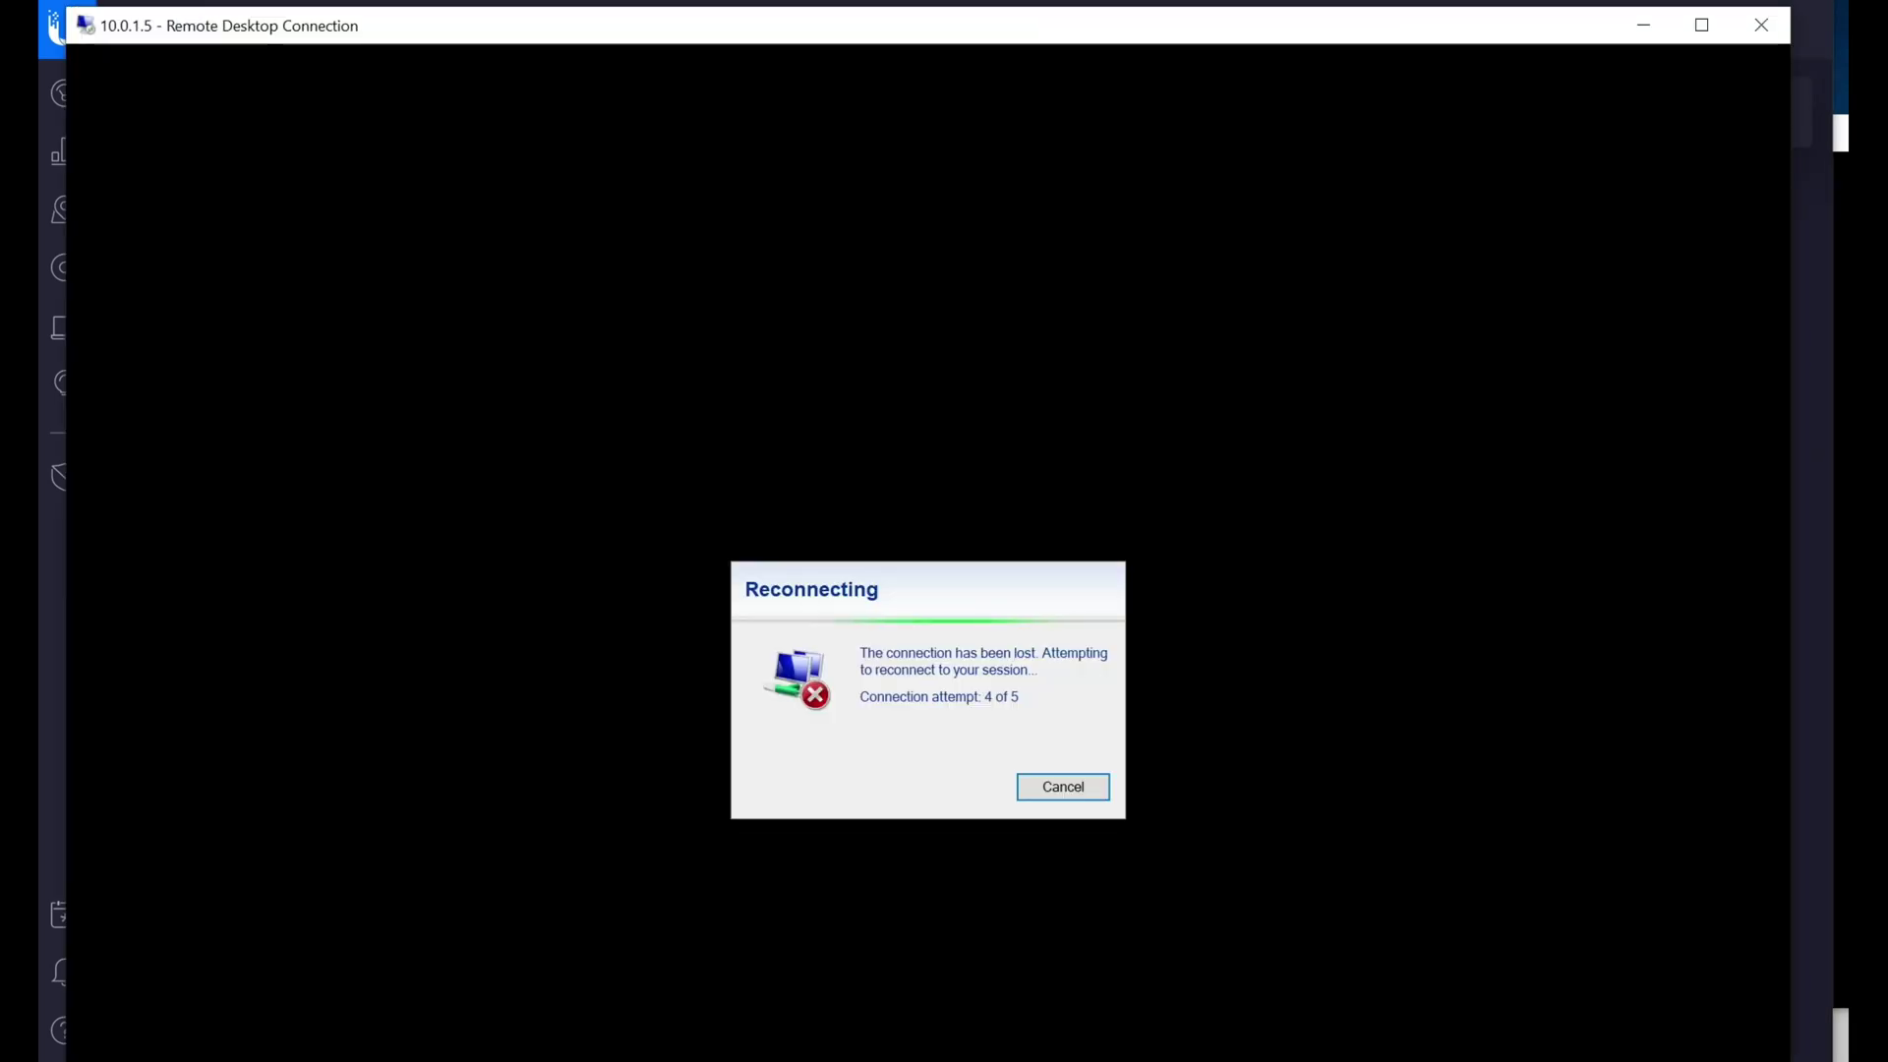
# Compare the continuous ping to 10.0.1.5 with the Remote Desktop reconnection and dismiss the reconnection attempt.
pyautogui.hotkey('alt', 'Tab')
pyautogui.click(881, 584)
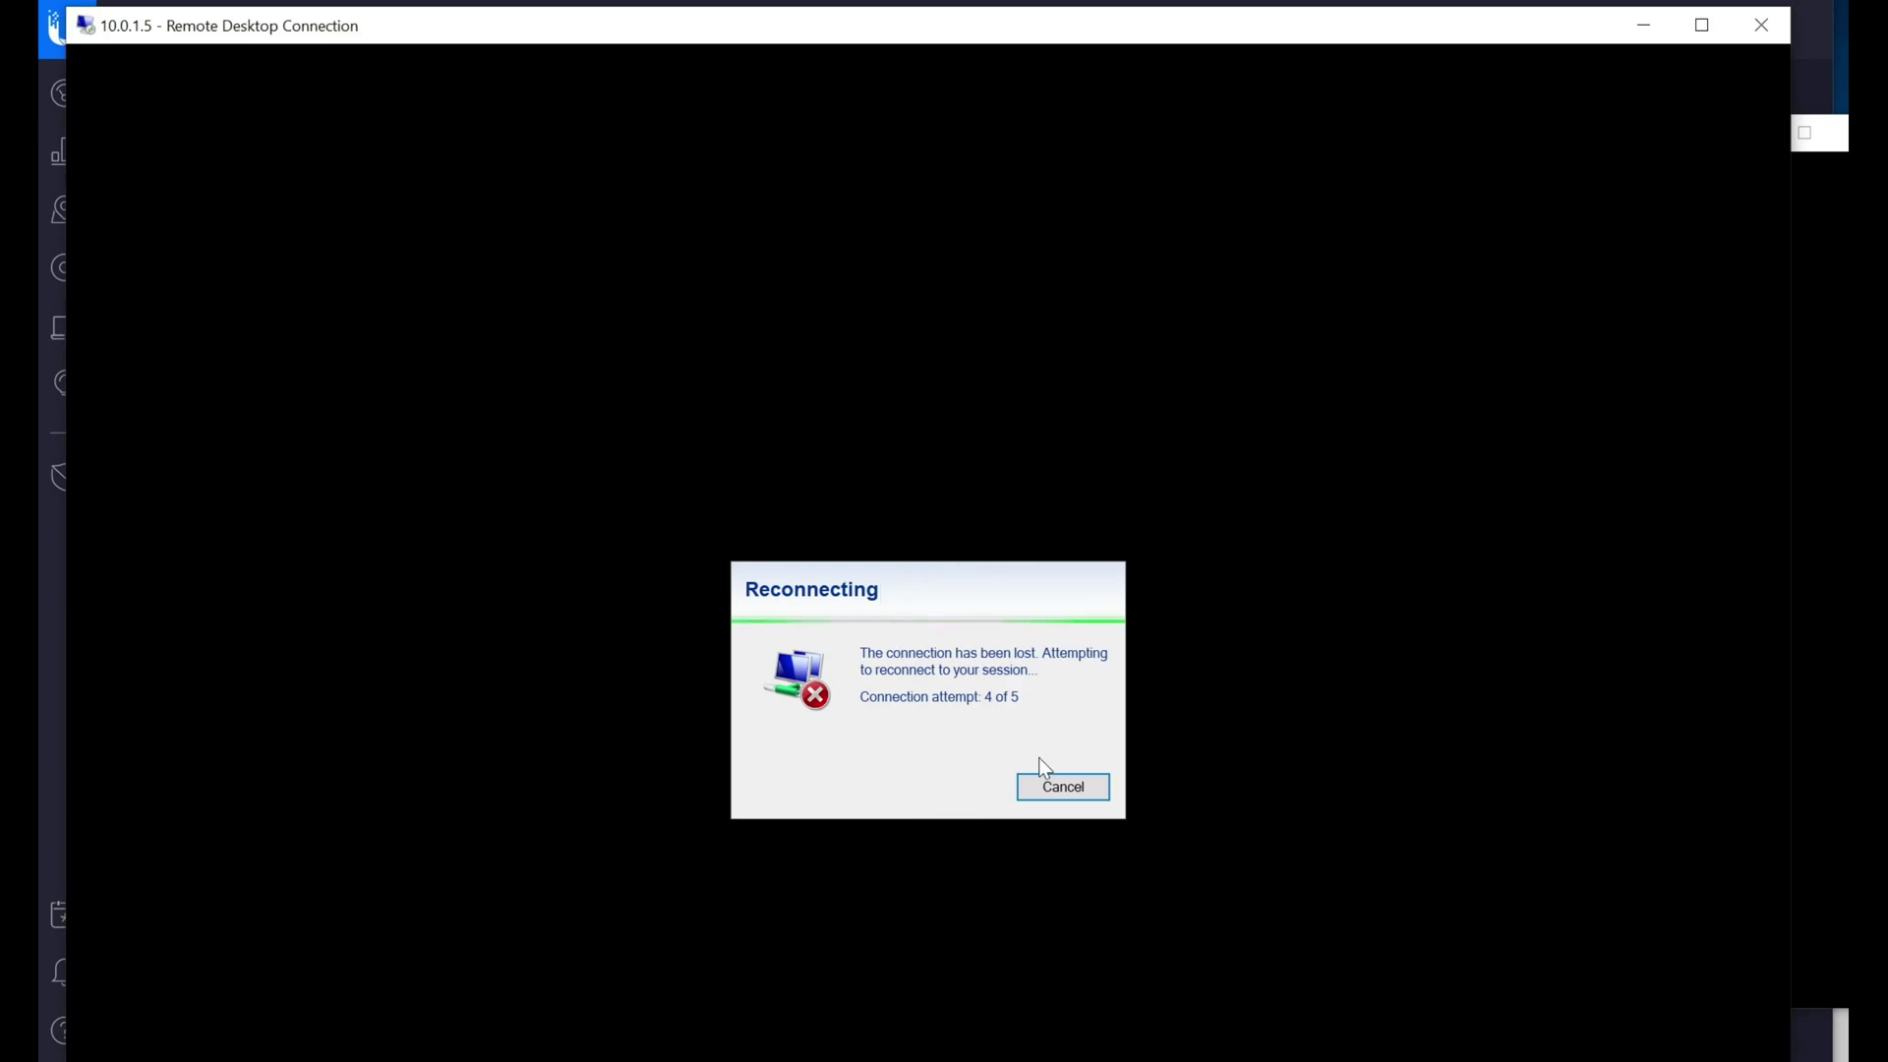
pyautogui.hotkey('alt', 'Tab')
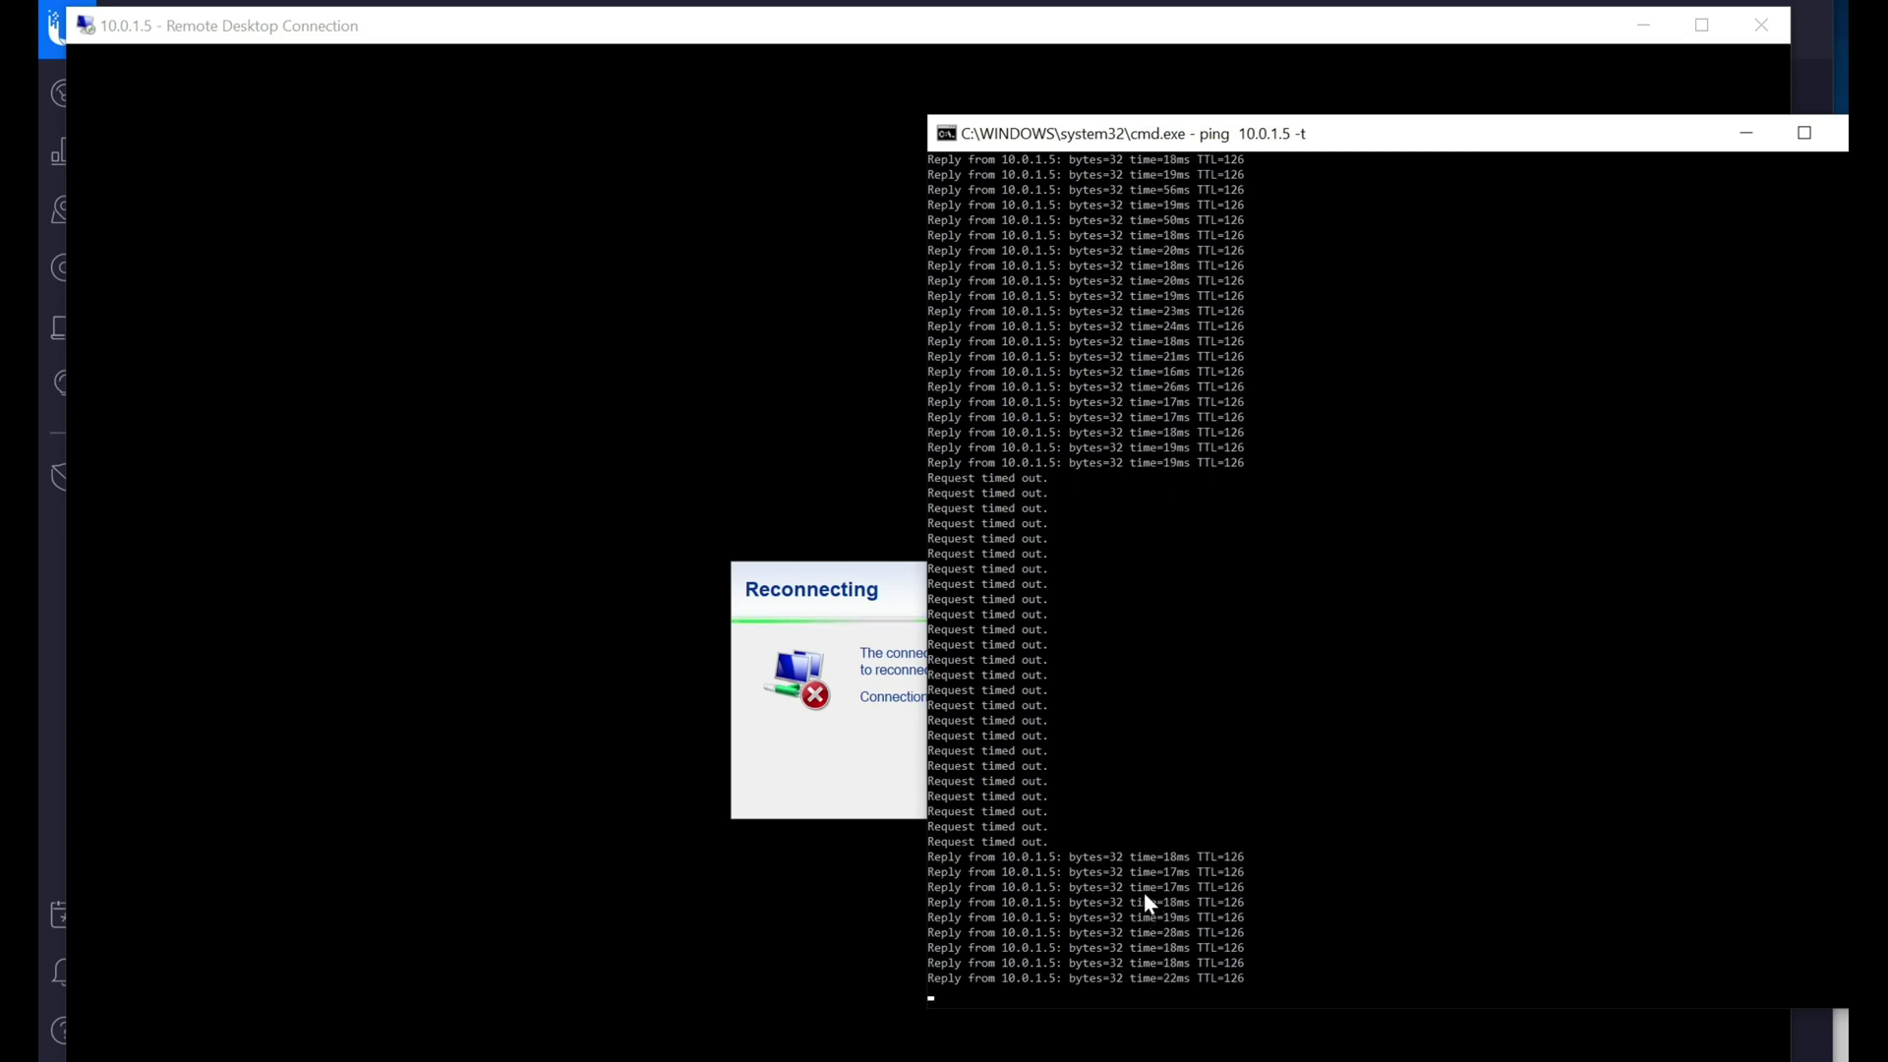
pyautogui.click(885, 775)
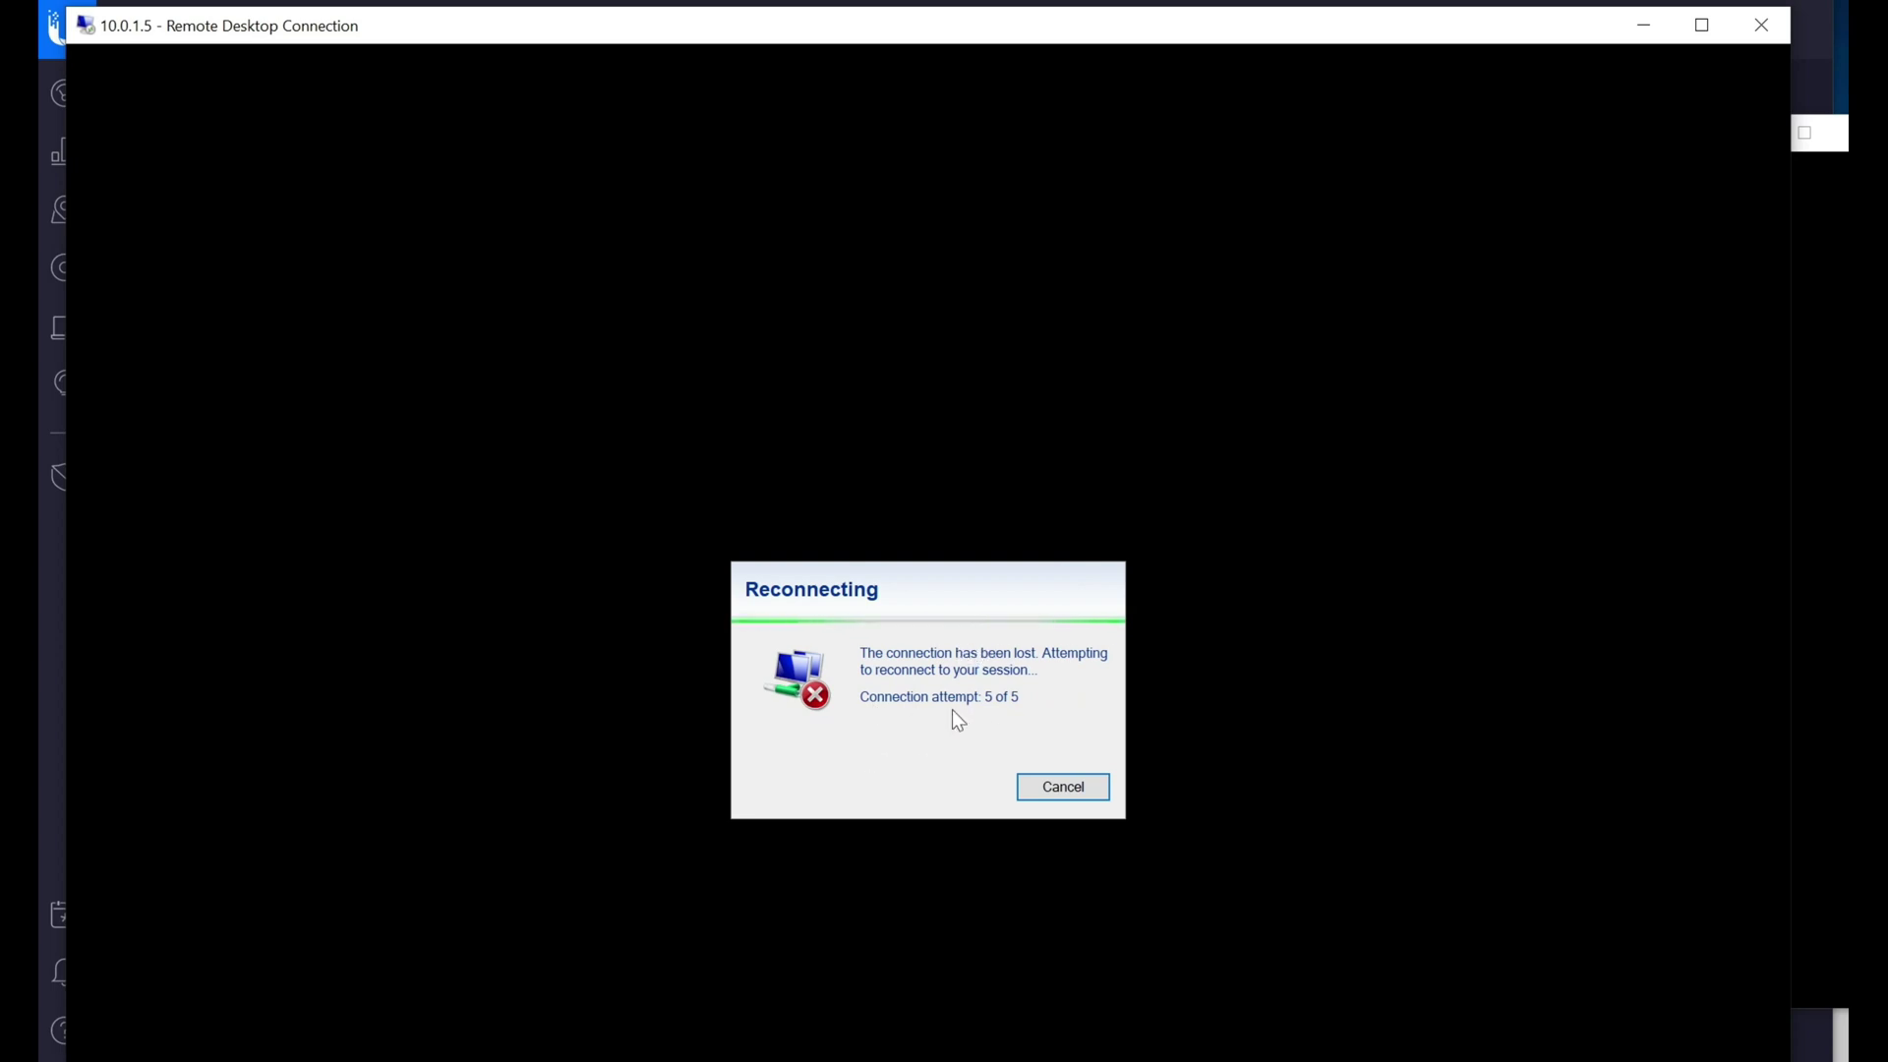
pyautogui.click(1050, 792)
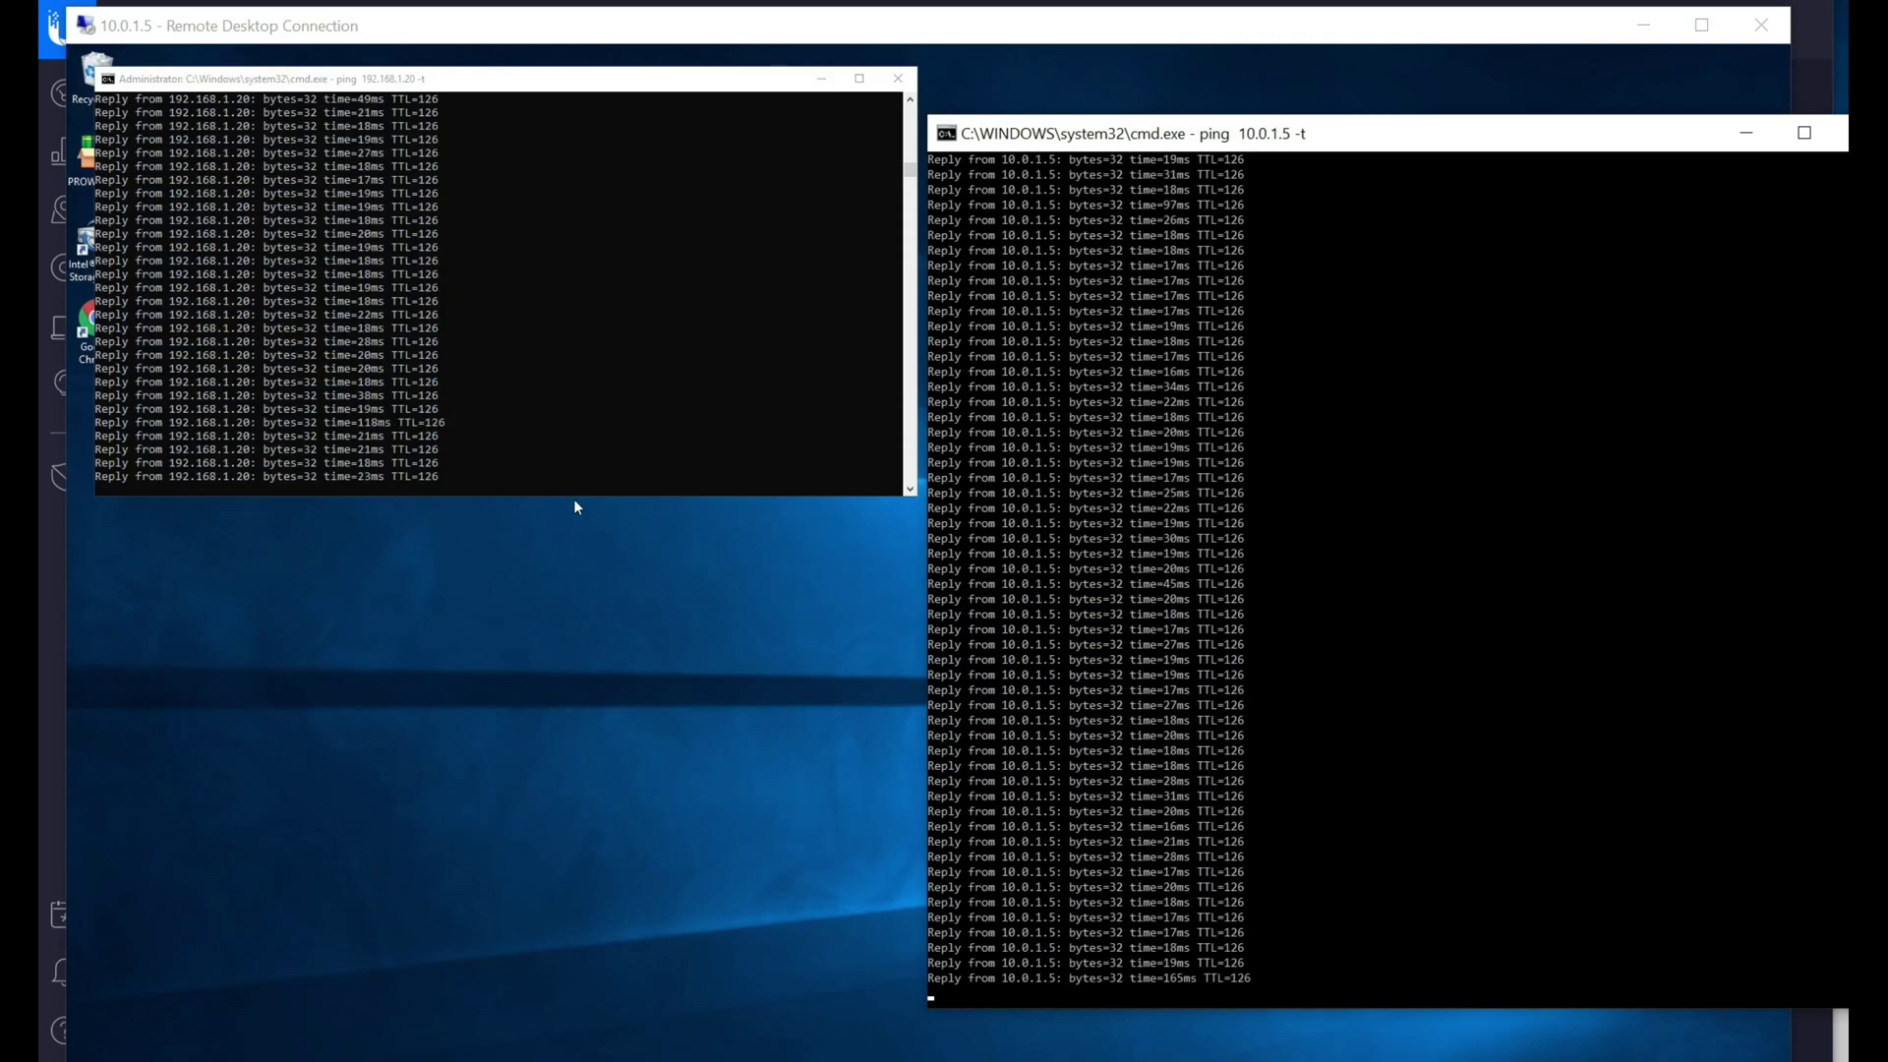
# Enlarge the remote computer's 192.168.1.20 ping window to inspect more replies and return to the UniFi Network firewall rules.
pyautogui.moveTo(574, 498); pyautogui.dragTo(581, 1056)
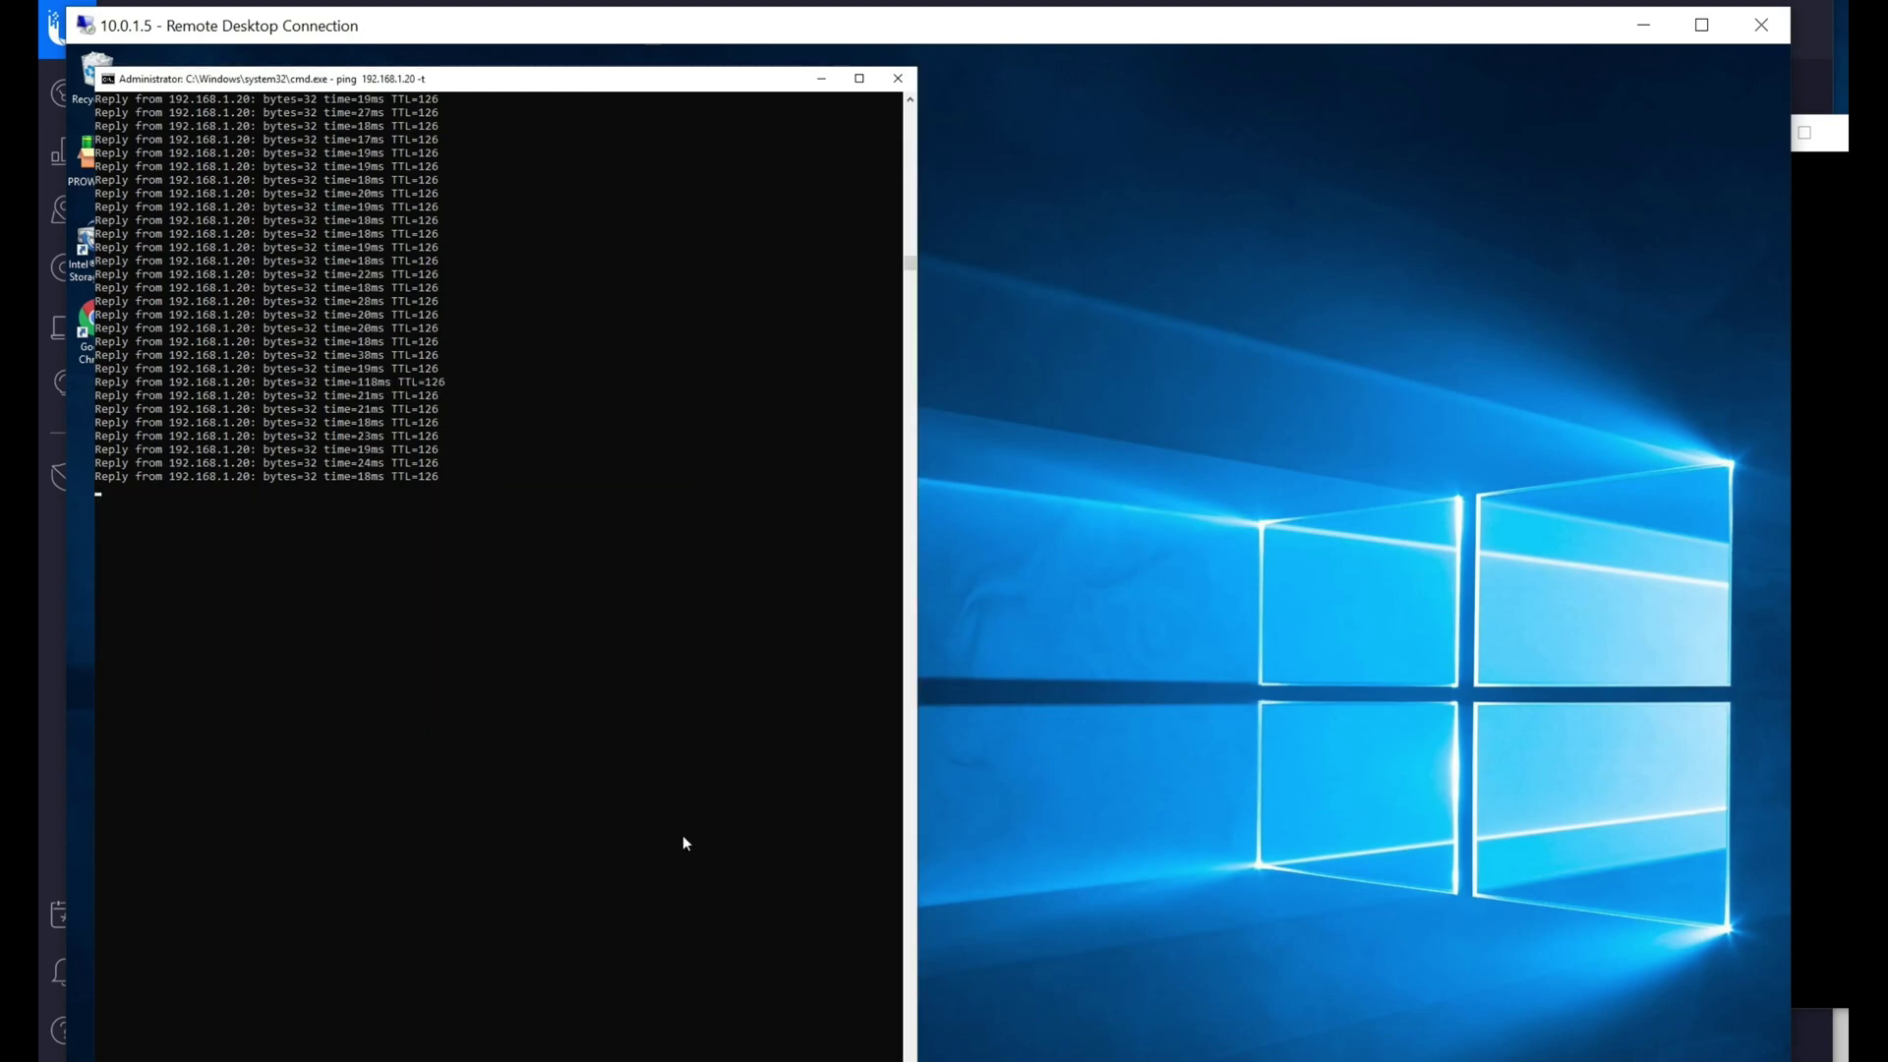
pyautogui.hotkey('alt', 'Tab')
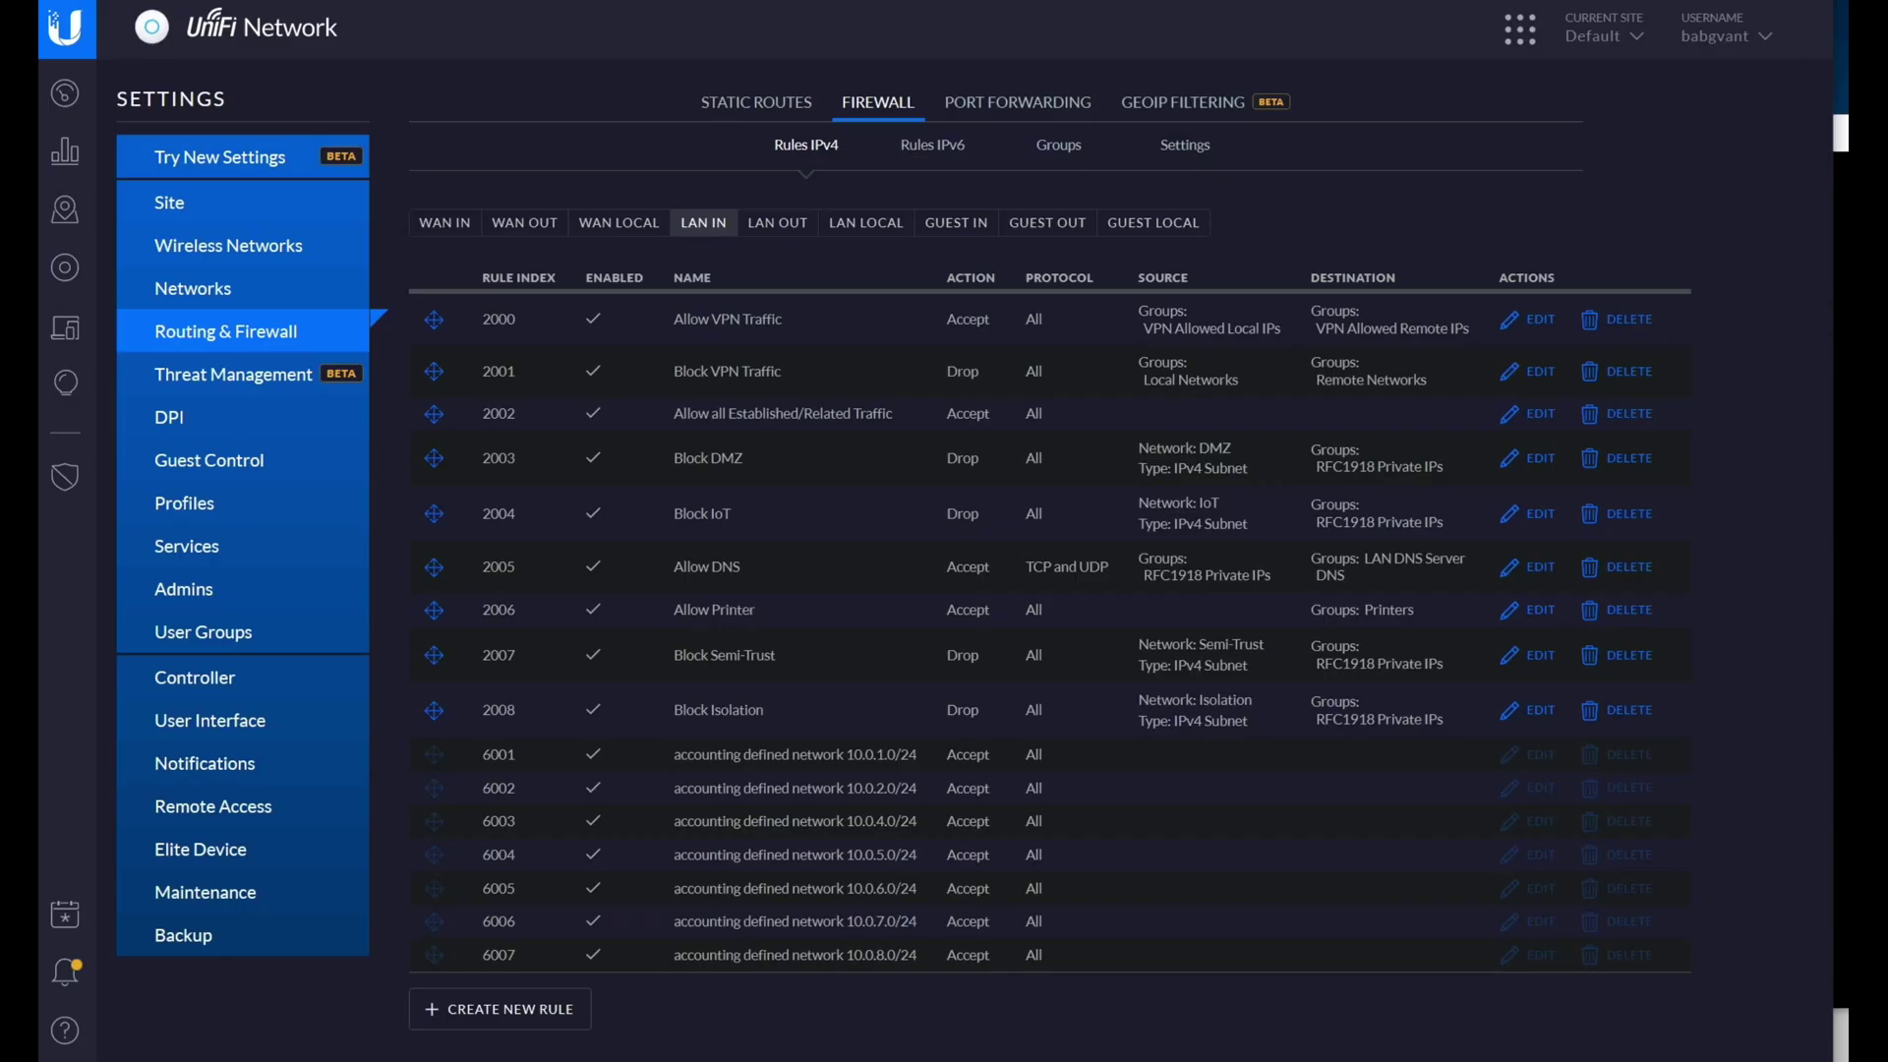
# Create a LAN OUT firewall rule named "Block VPN Traffic on USG because the UDM is broken".
pyautogui.click(776, 222)
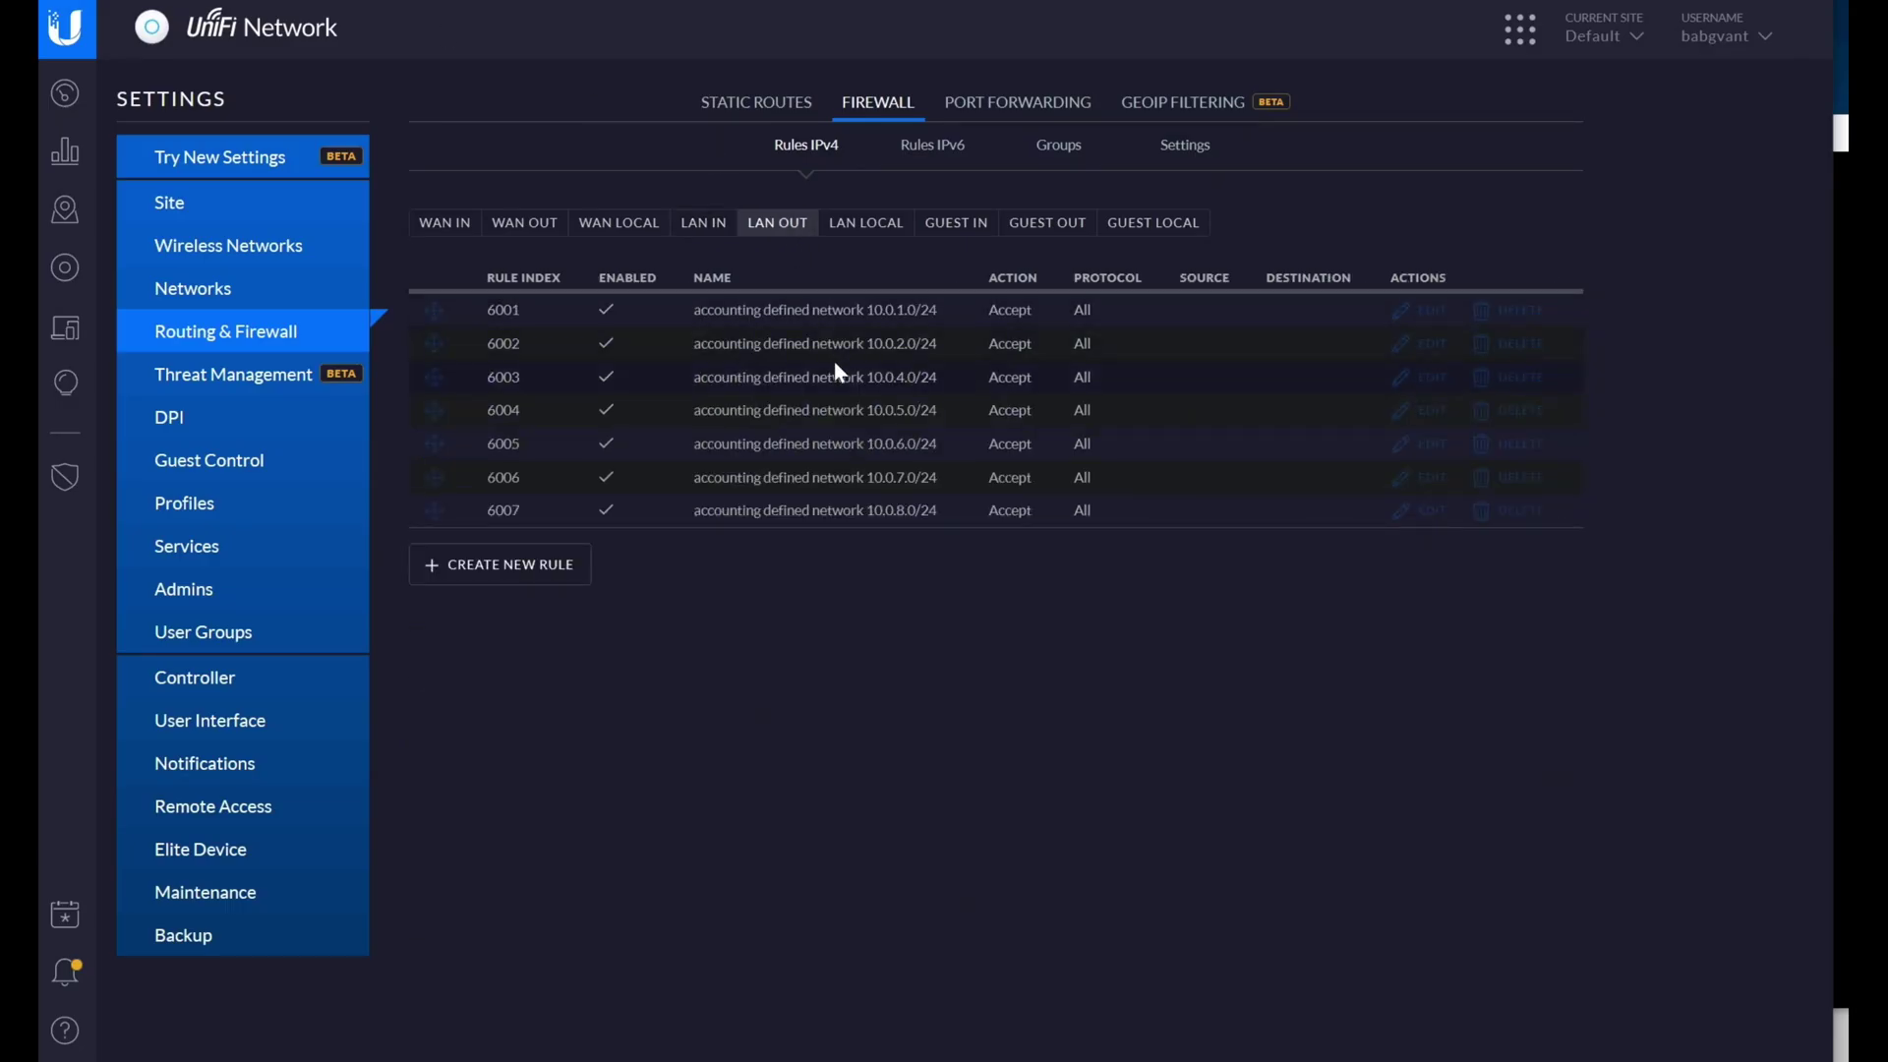
pyautogui.click(540, 573)
pyautogui.write('Block VPN Traffic on USG because the UDM is broken')
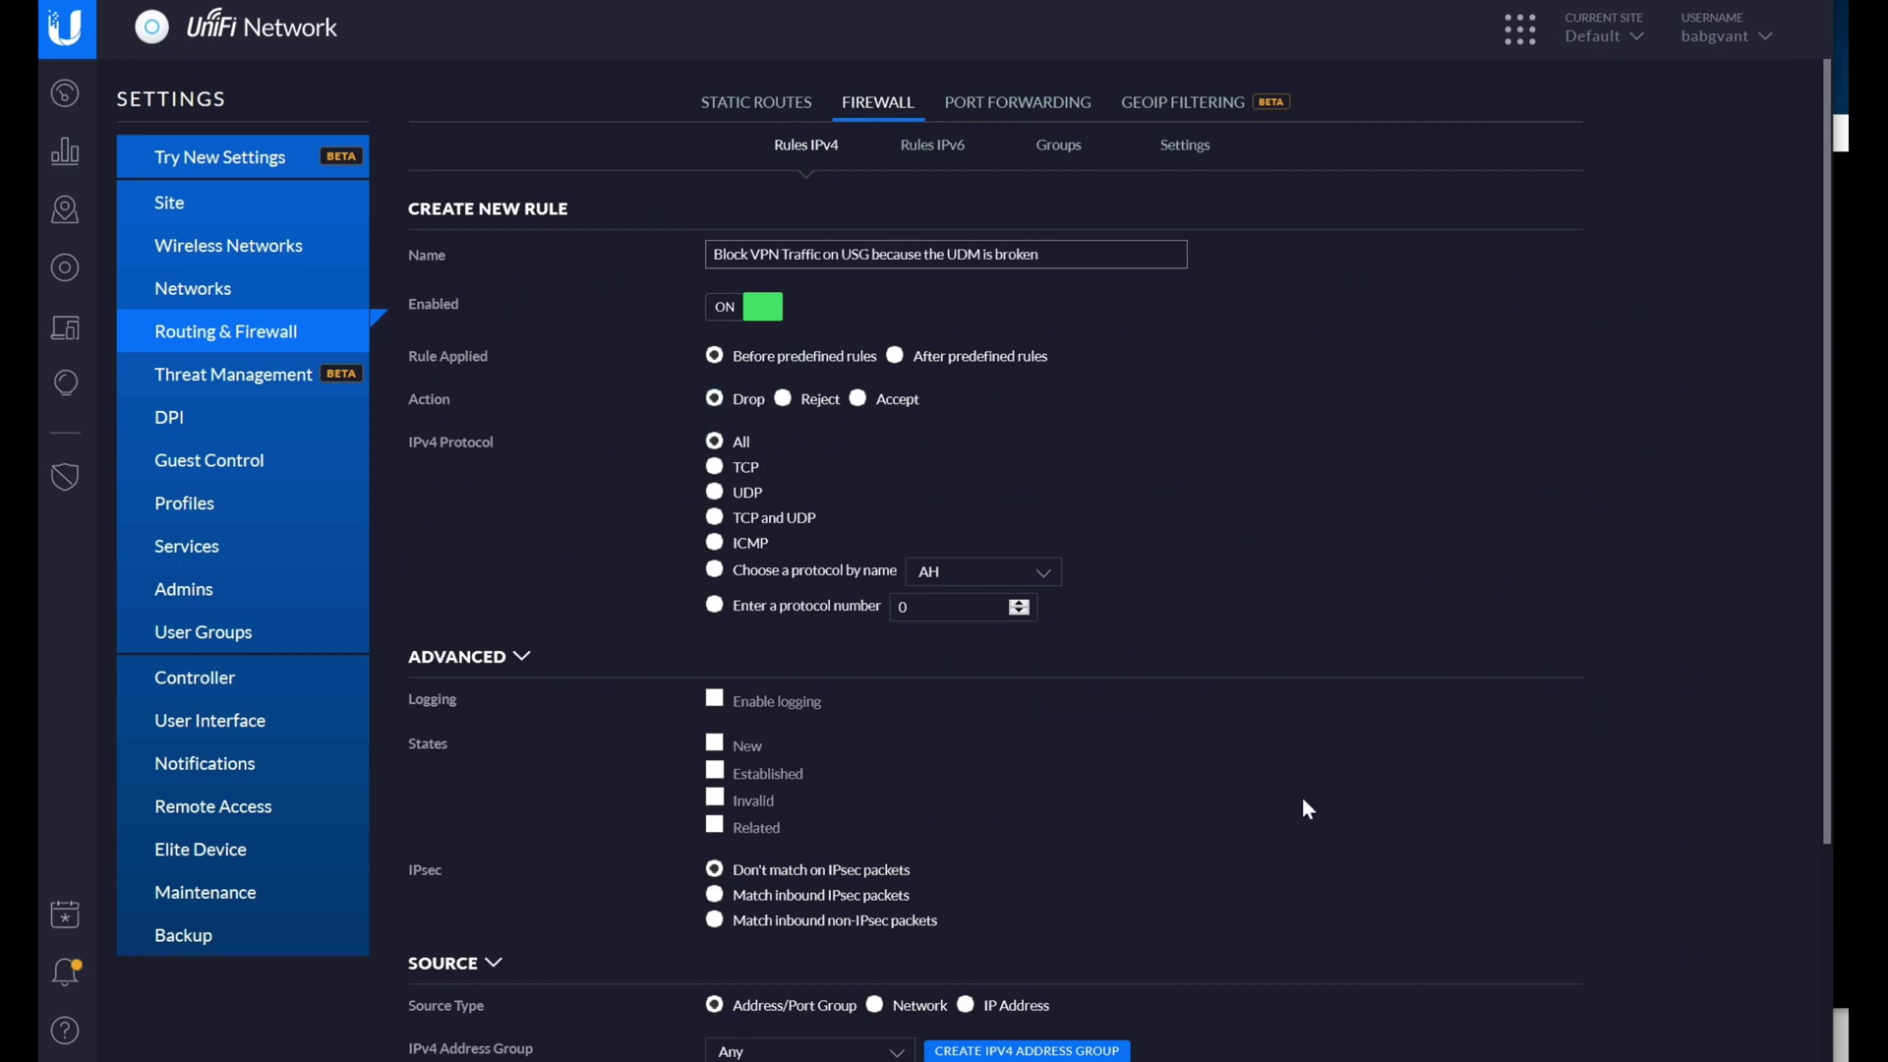
# Set the block rule's source group to Remote Networks and its destination group to Local Networks, and save it.
pyautogui.scroll(-4, 1307, 806)
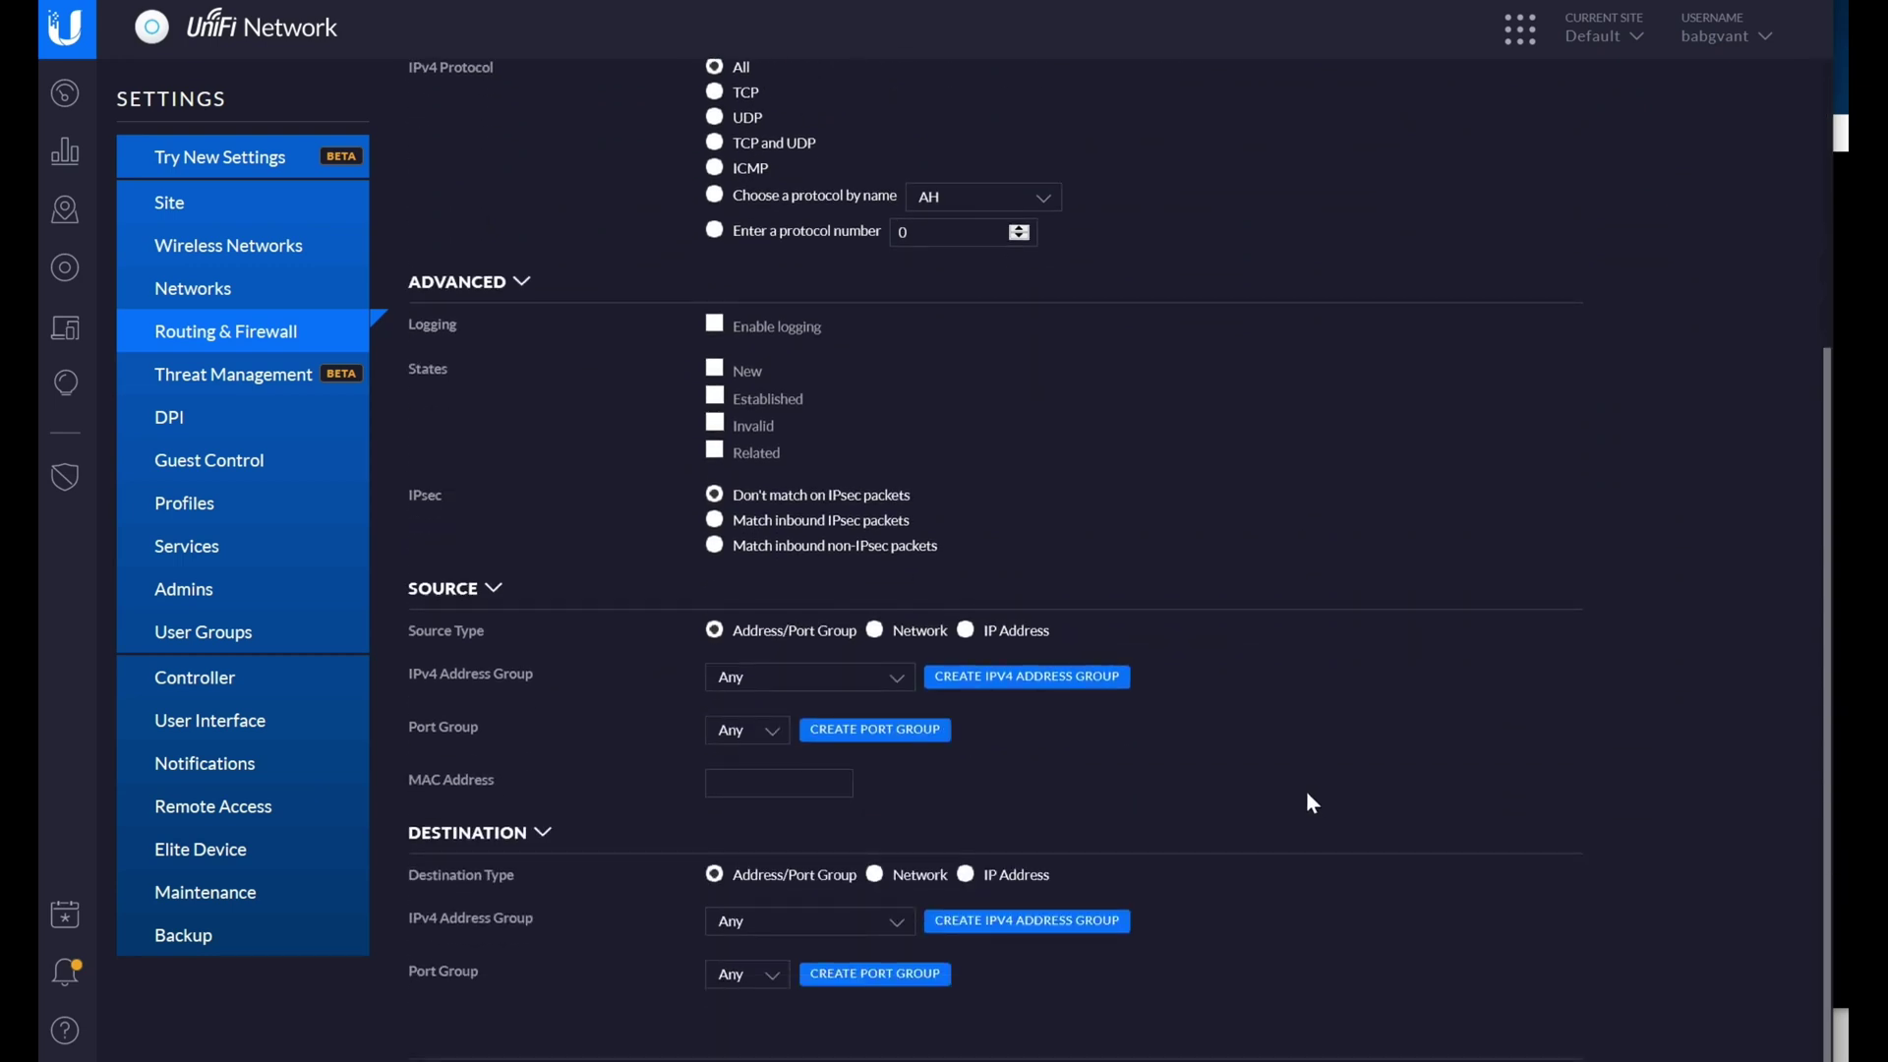
pyautogui.click(897, 683)
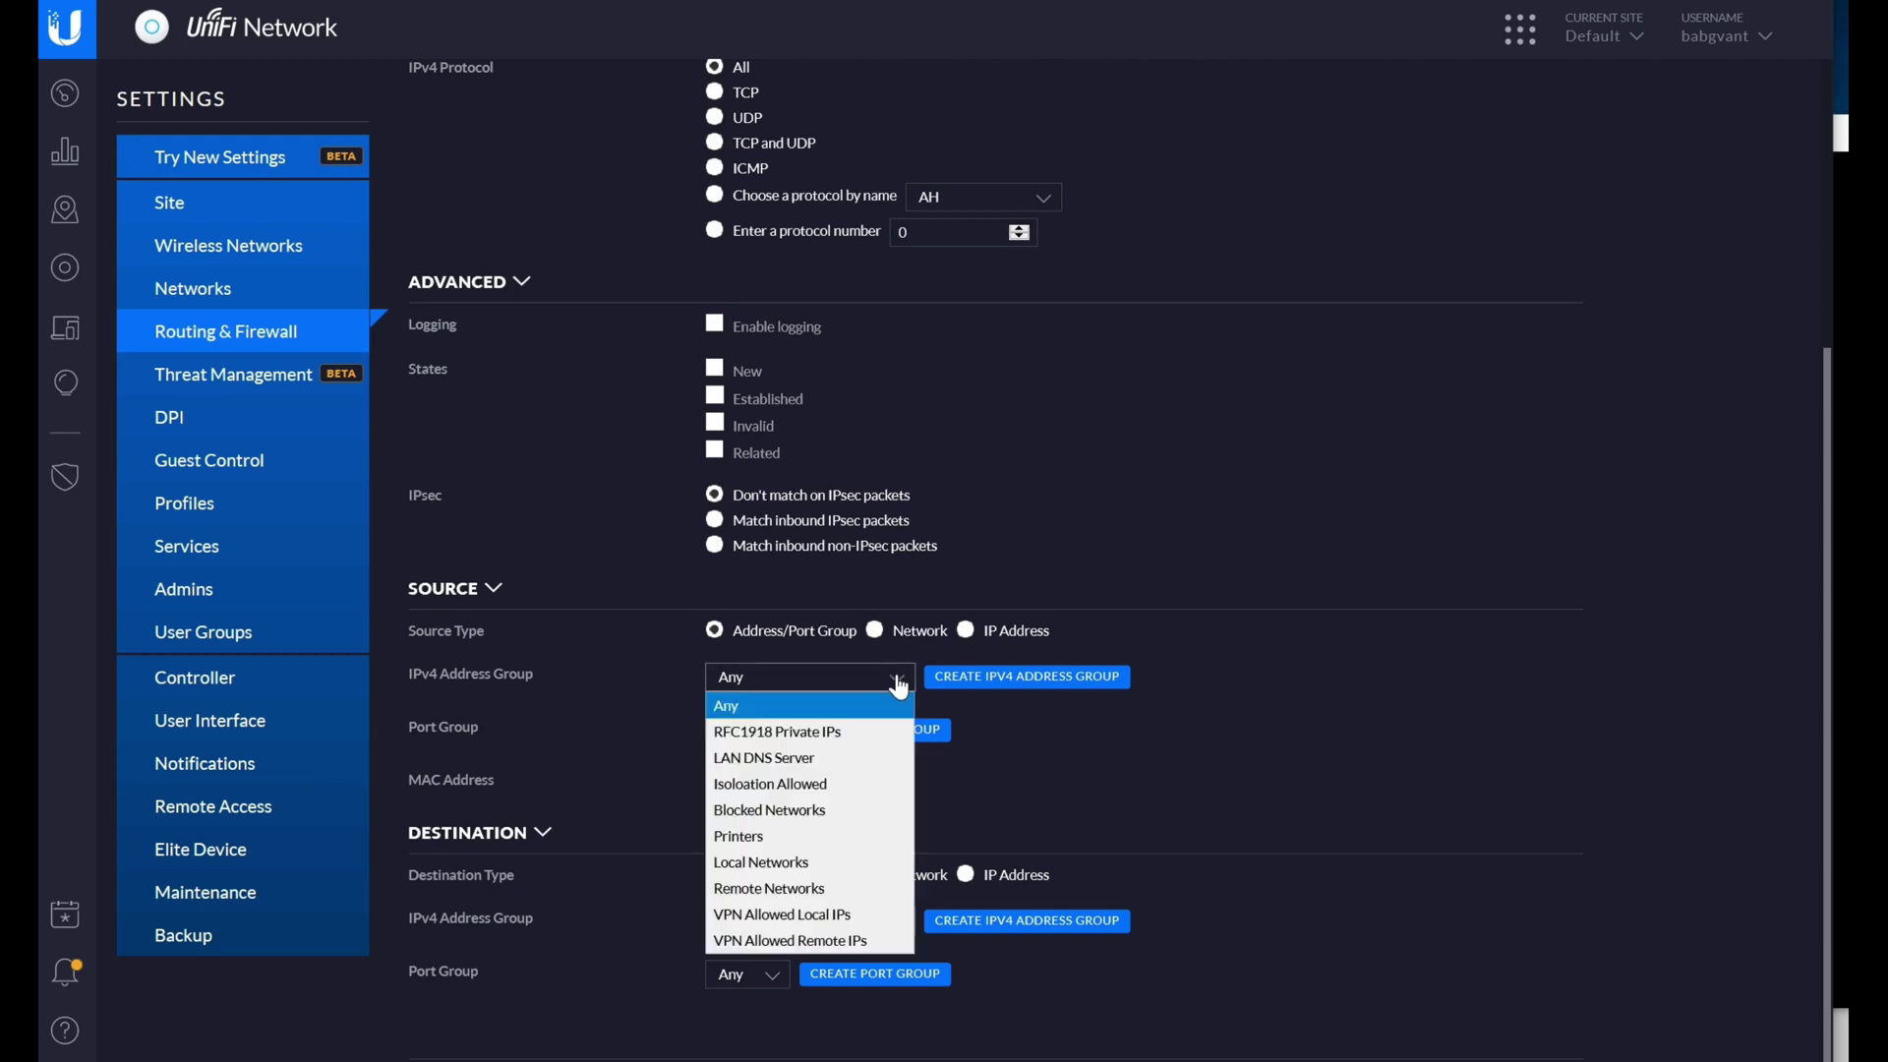
pyautogui.click(826, 889)
pyautogui.click(816, 919)
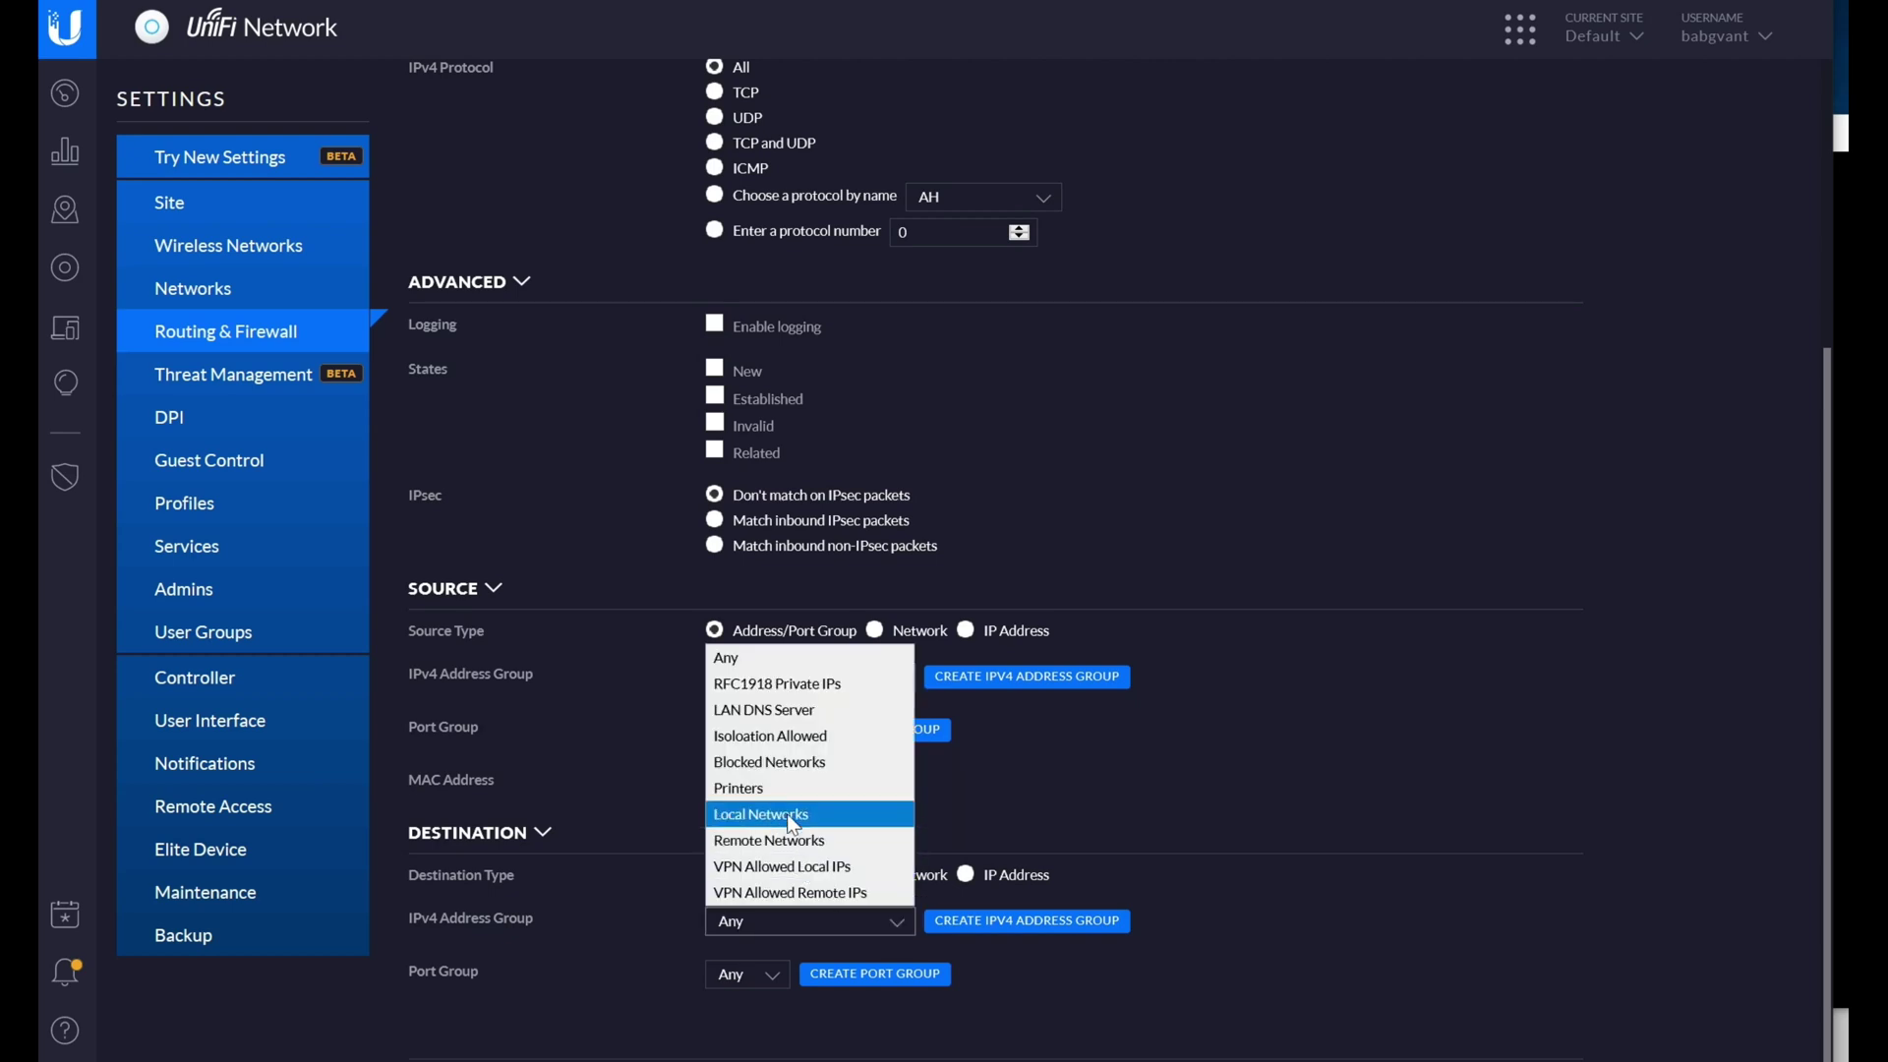
pyautogui.click(792, 816)
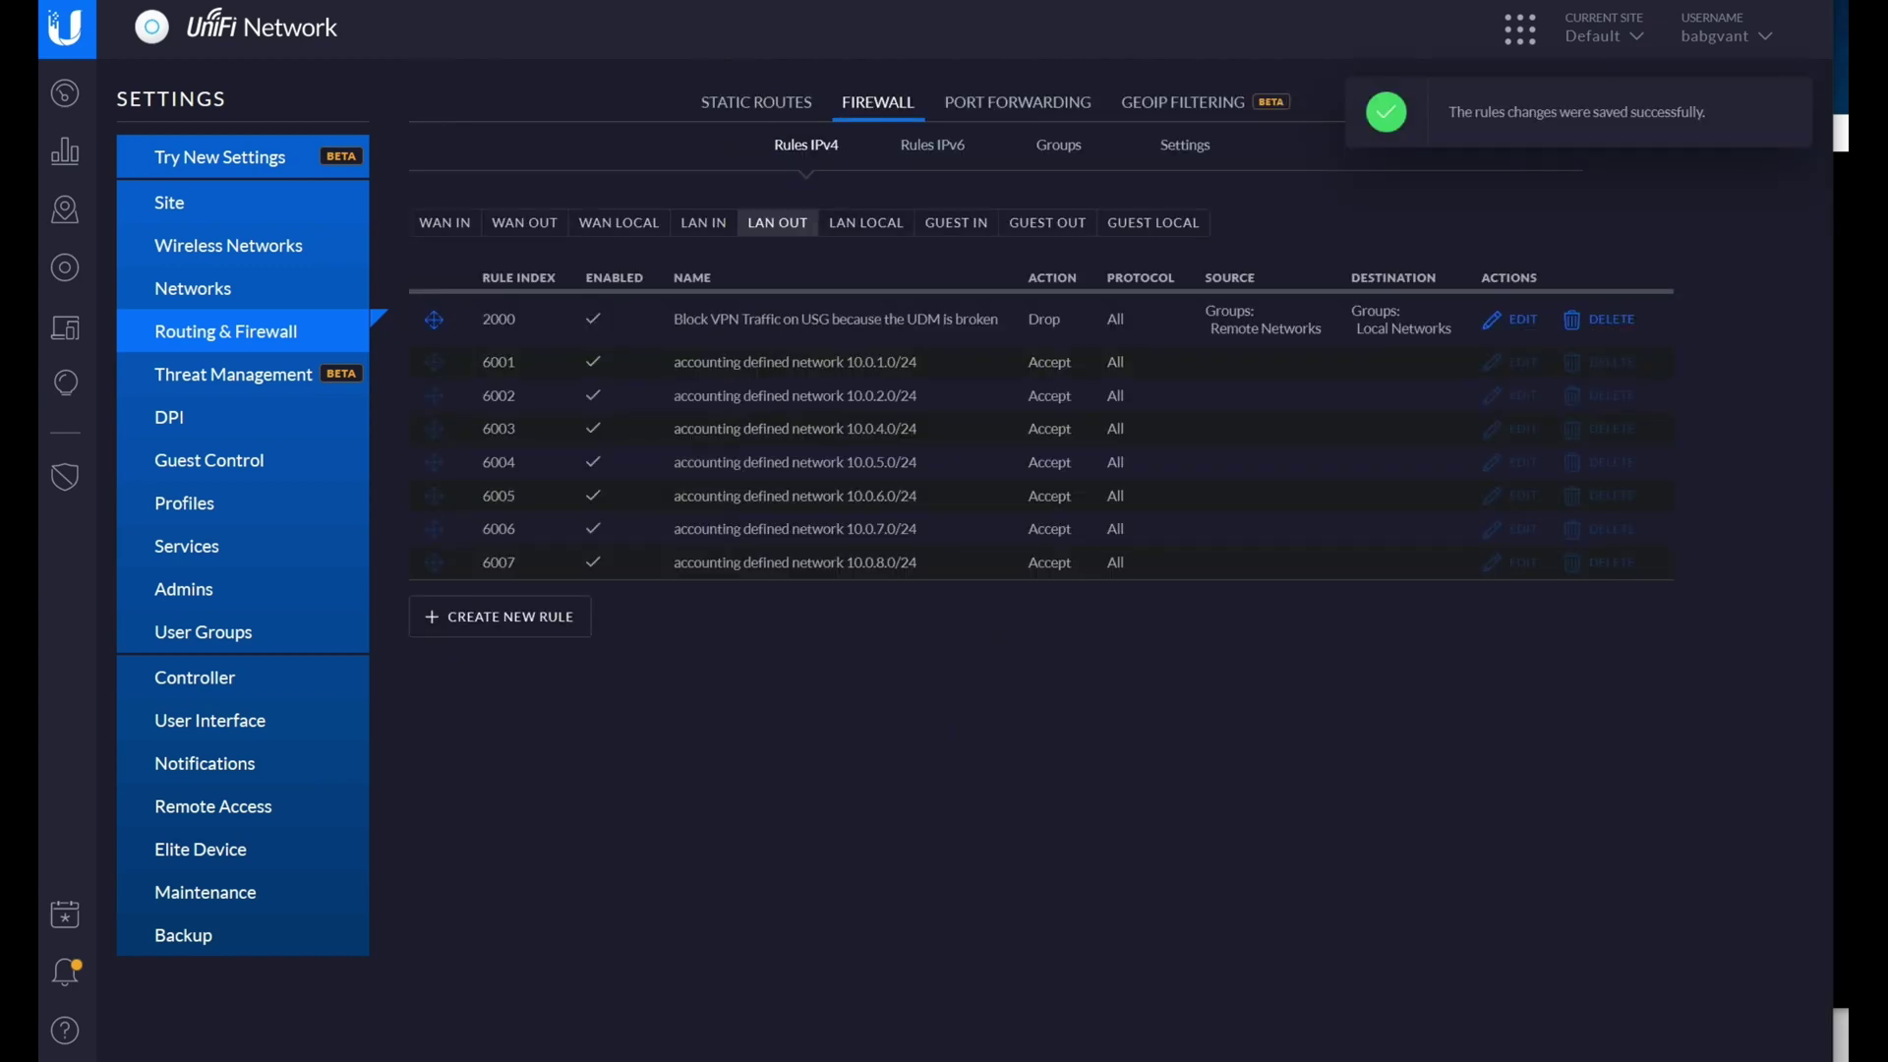
pyautogui.hotkey('alt', 'Tab')
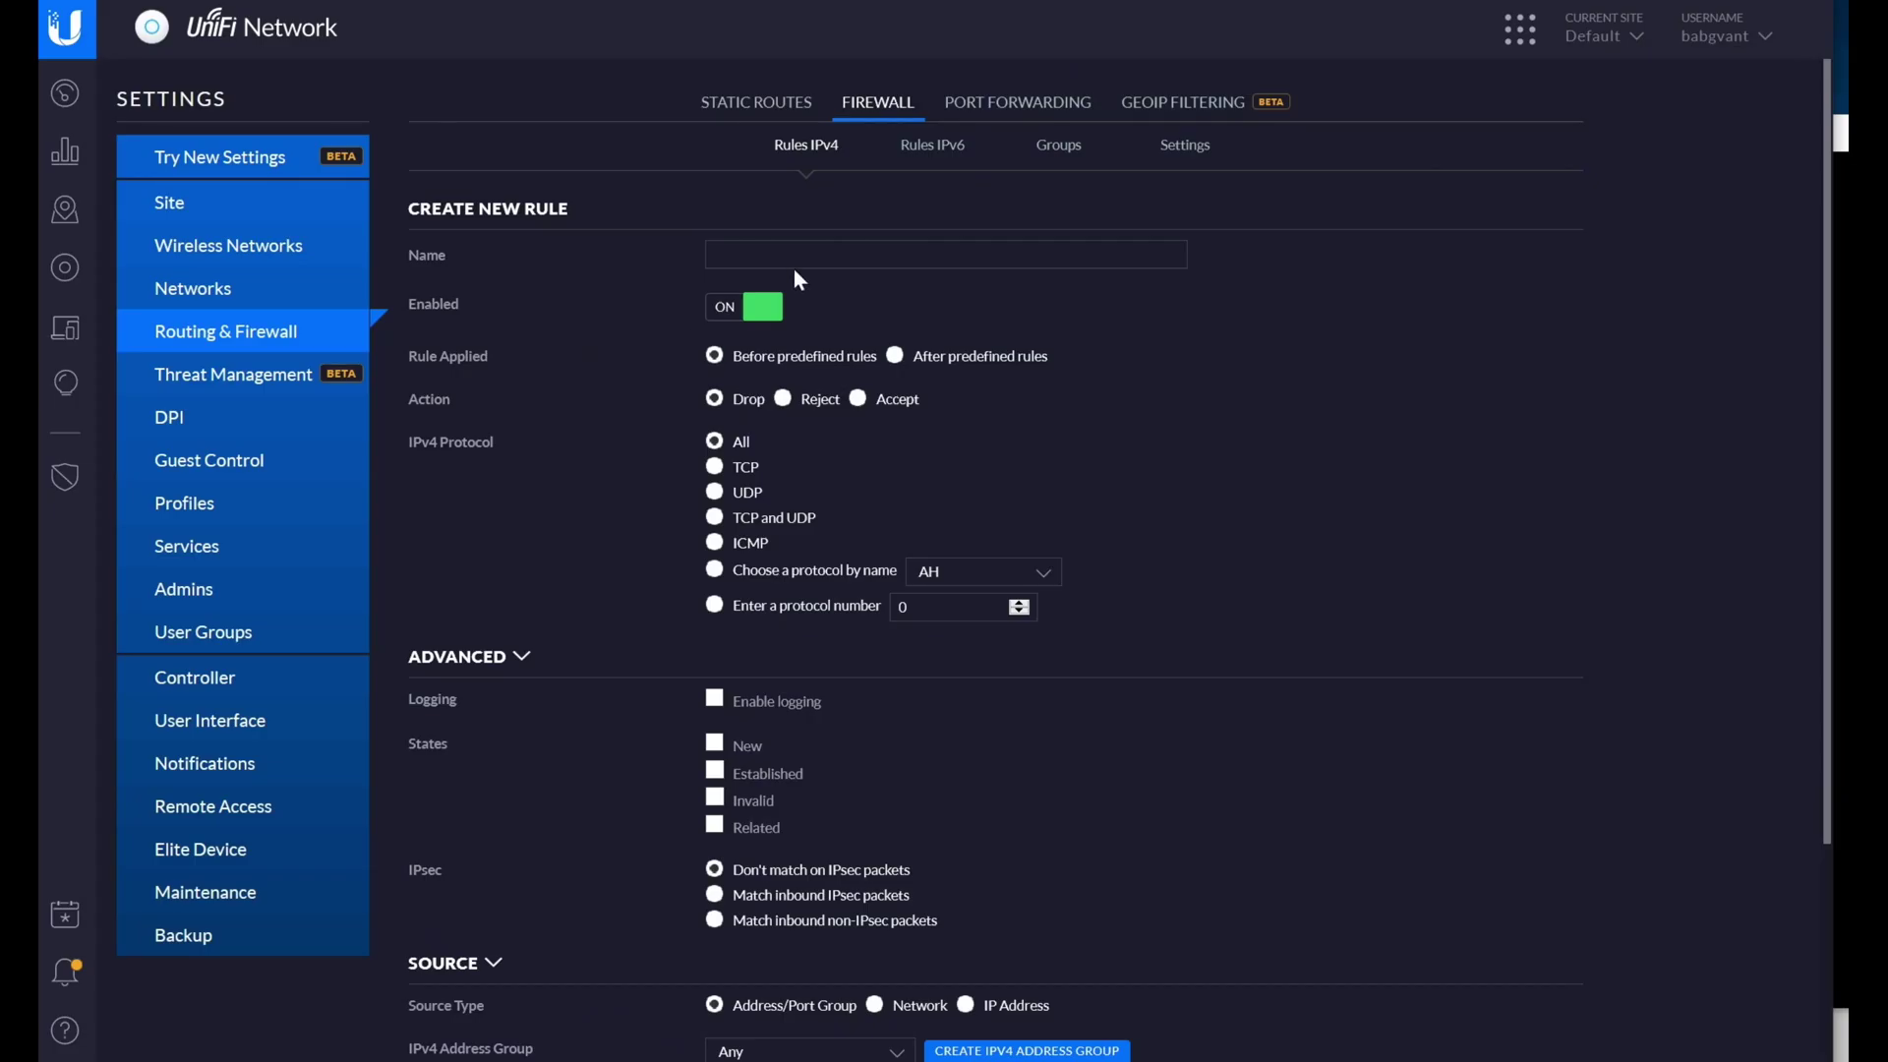
# Name another new LAN OUT rule "Allow VPN traffic on USG because UDM is broken" and set its action to Accept.
pyautogui.click(795, 266)
pyautogui.write('Allow')
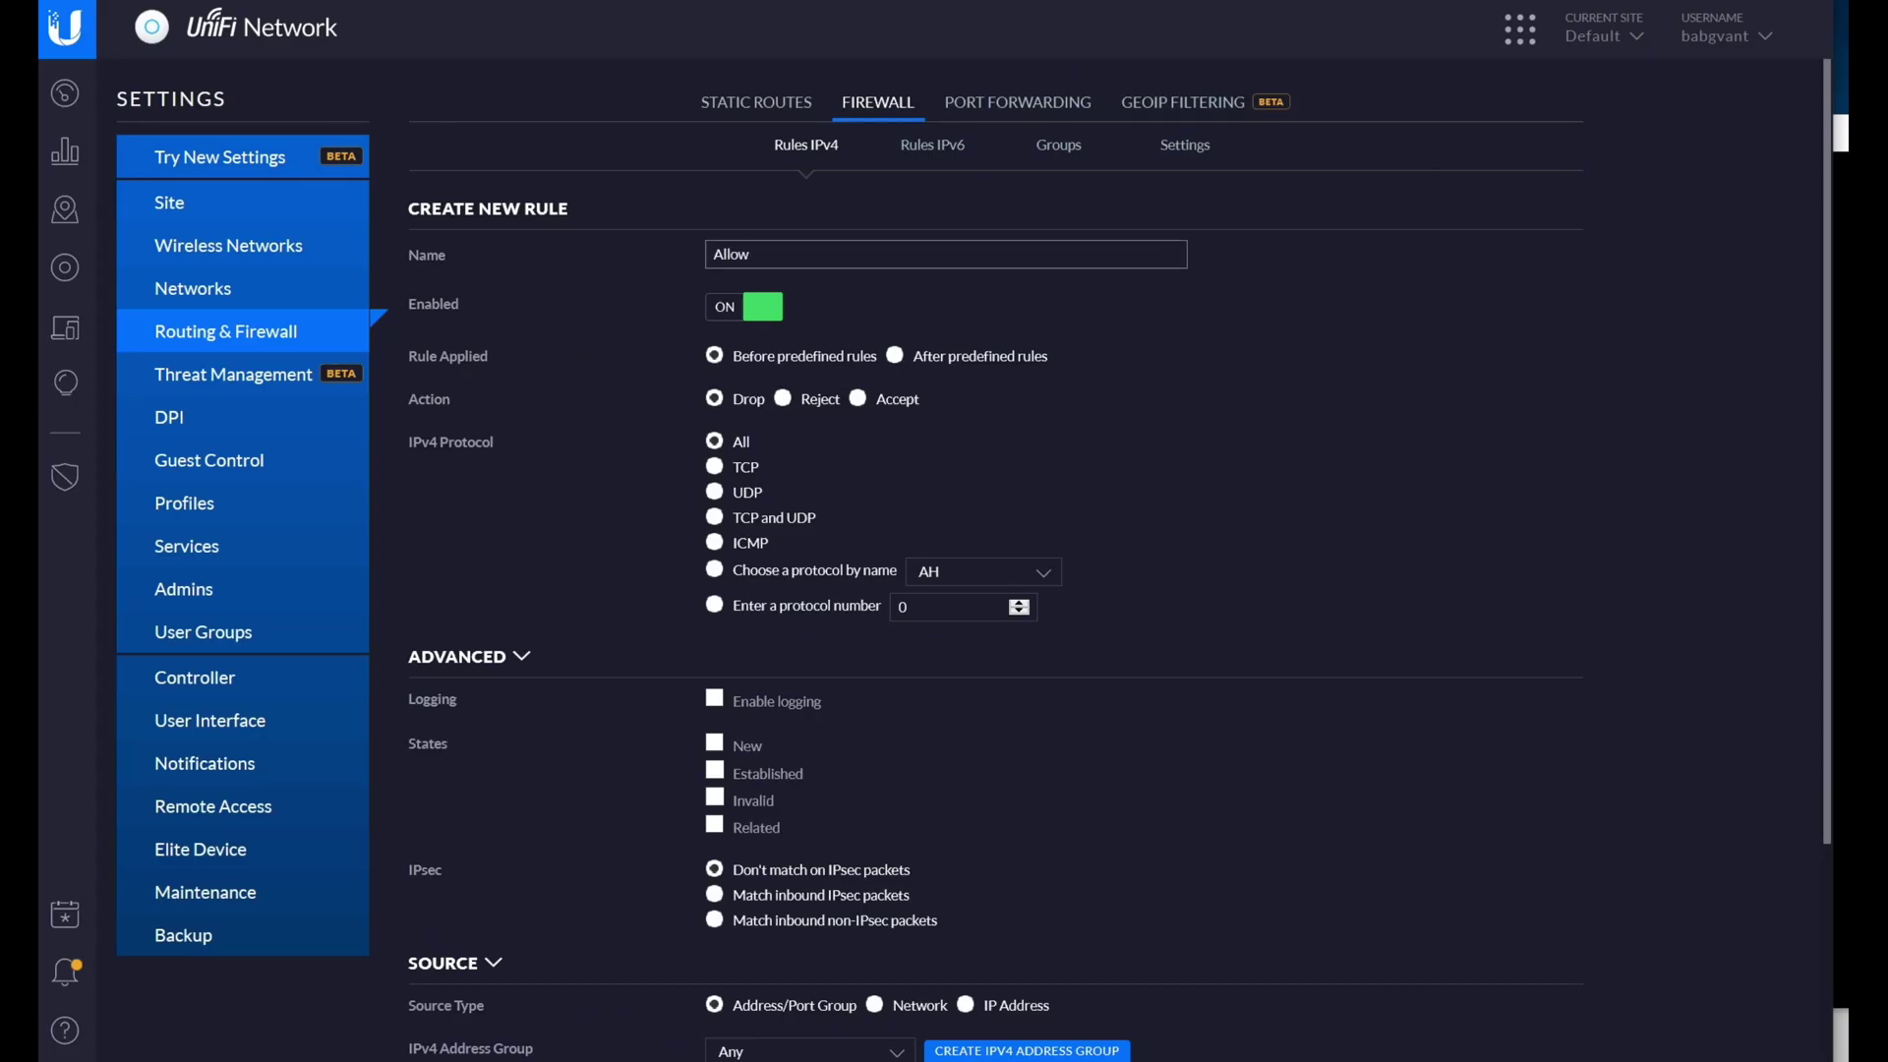
pyautogui.write(' VPN traffic on USG because UDM is broken')
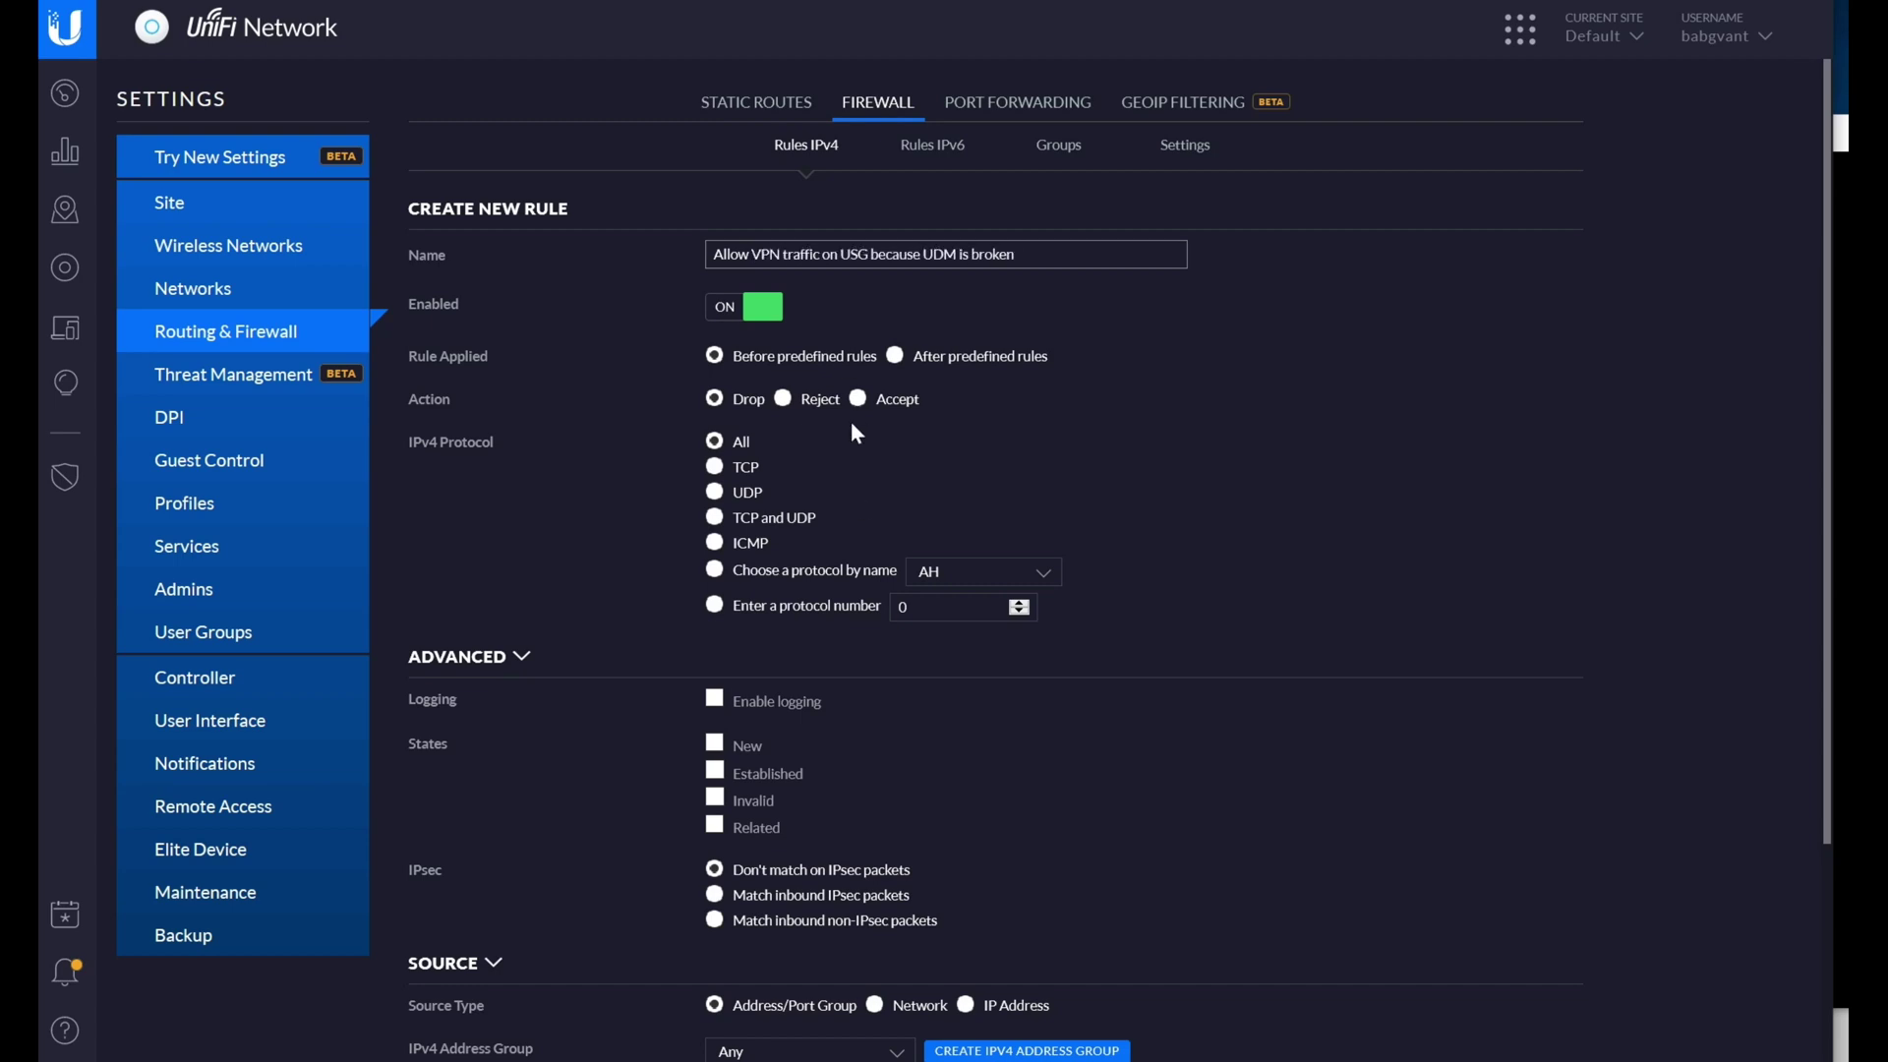
pyautogui.click(857, 398)
# Set the allow rule's source group to VPN Allowed Remote IPs and its destination group to VPN Allowed Local IPs, and save it.
pyautogui.scroll(-4, 845, 550)
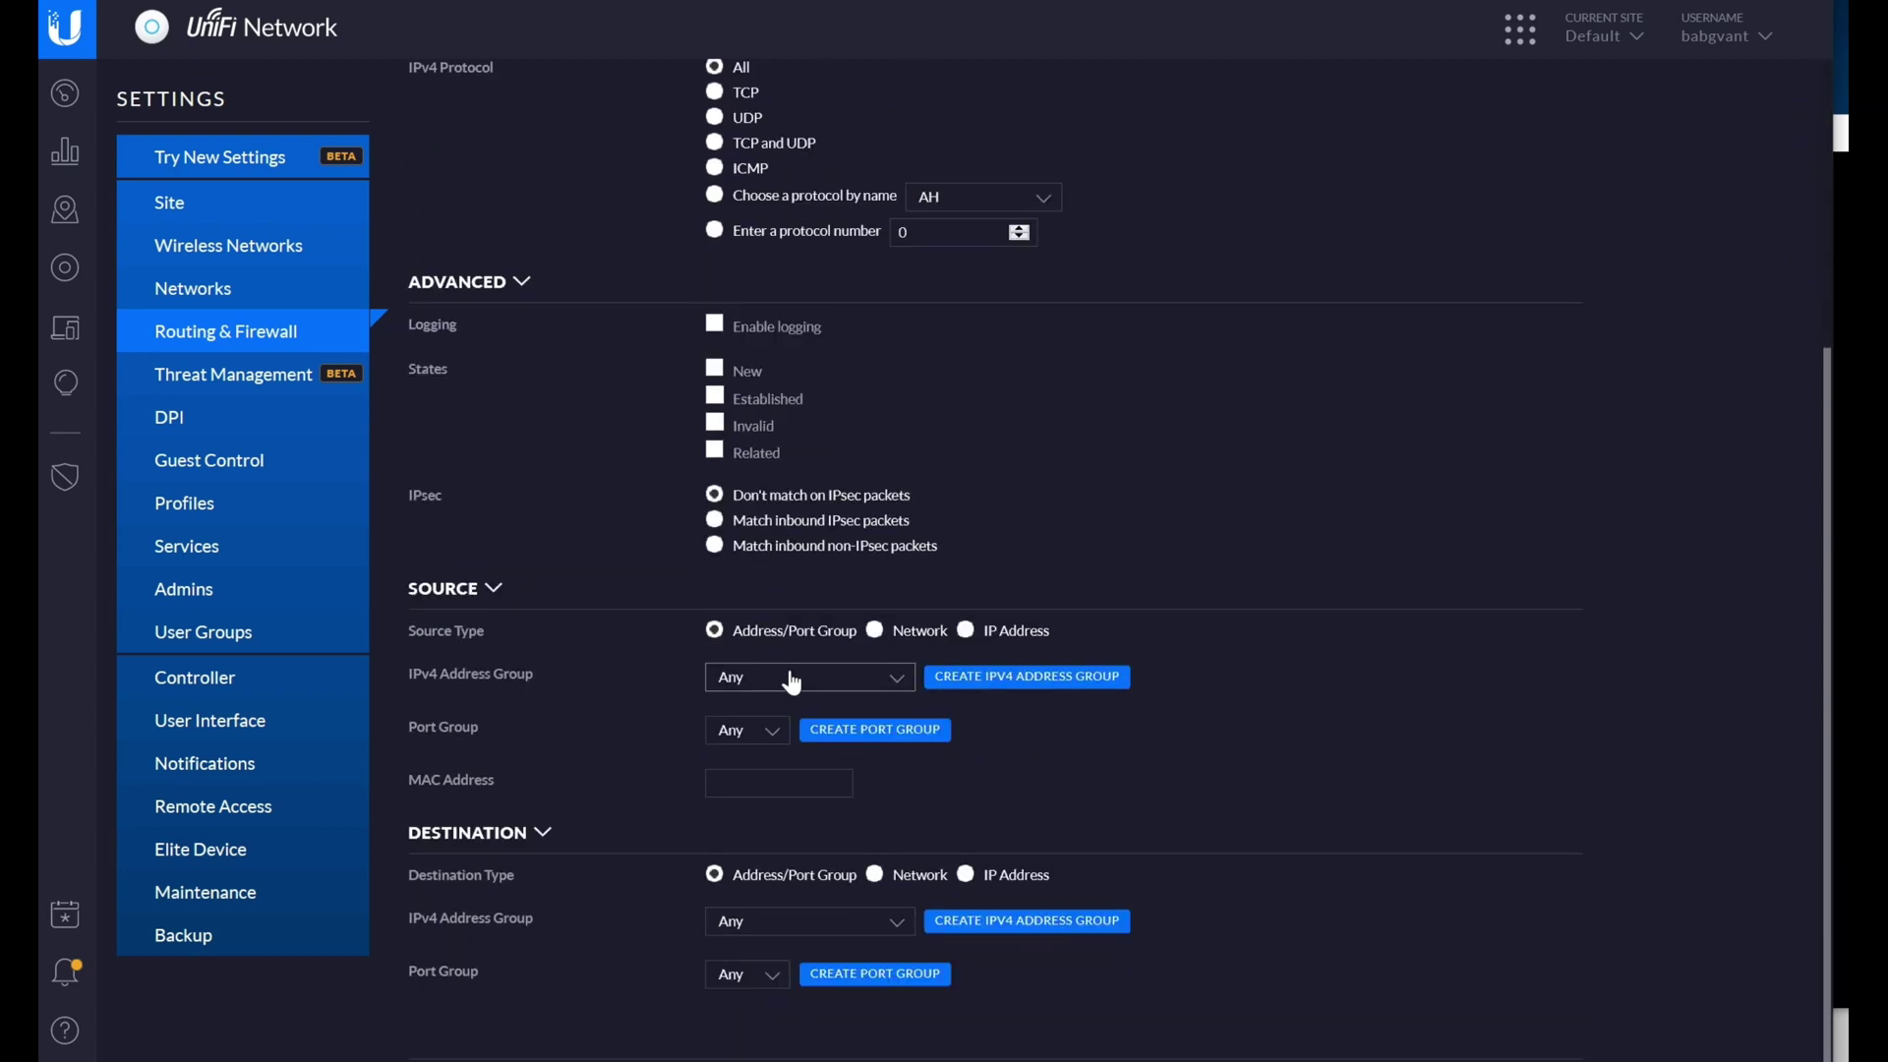
pyautogui.click(787, 677)
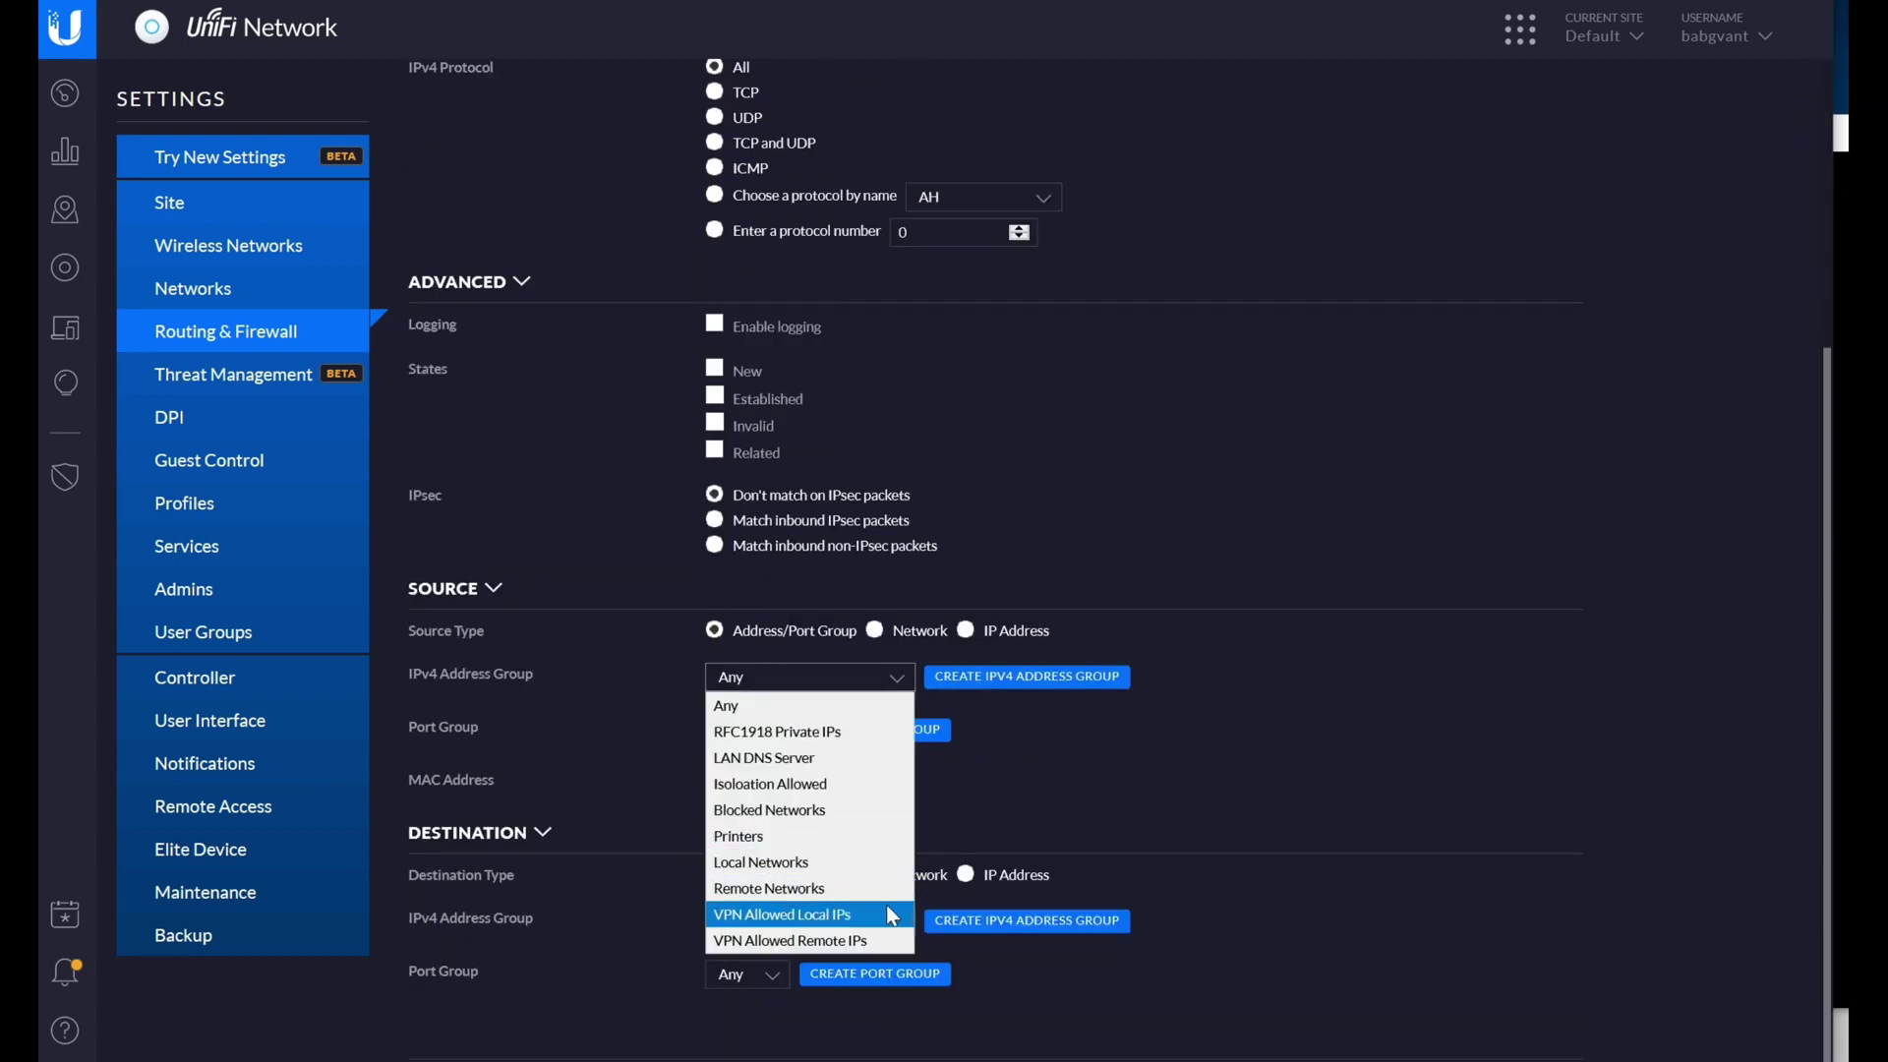
pyautogui.click(886, 942)
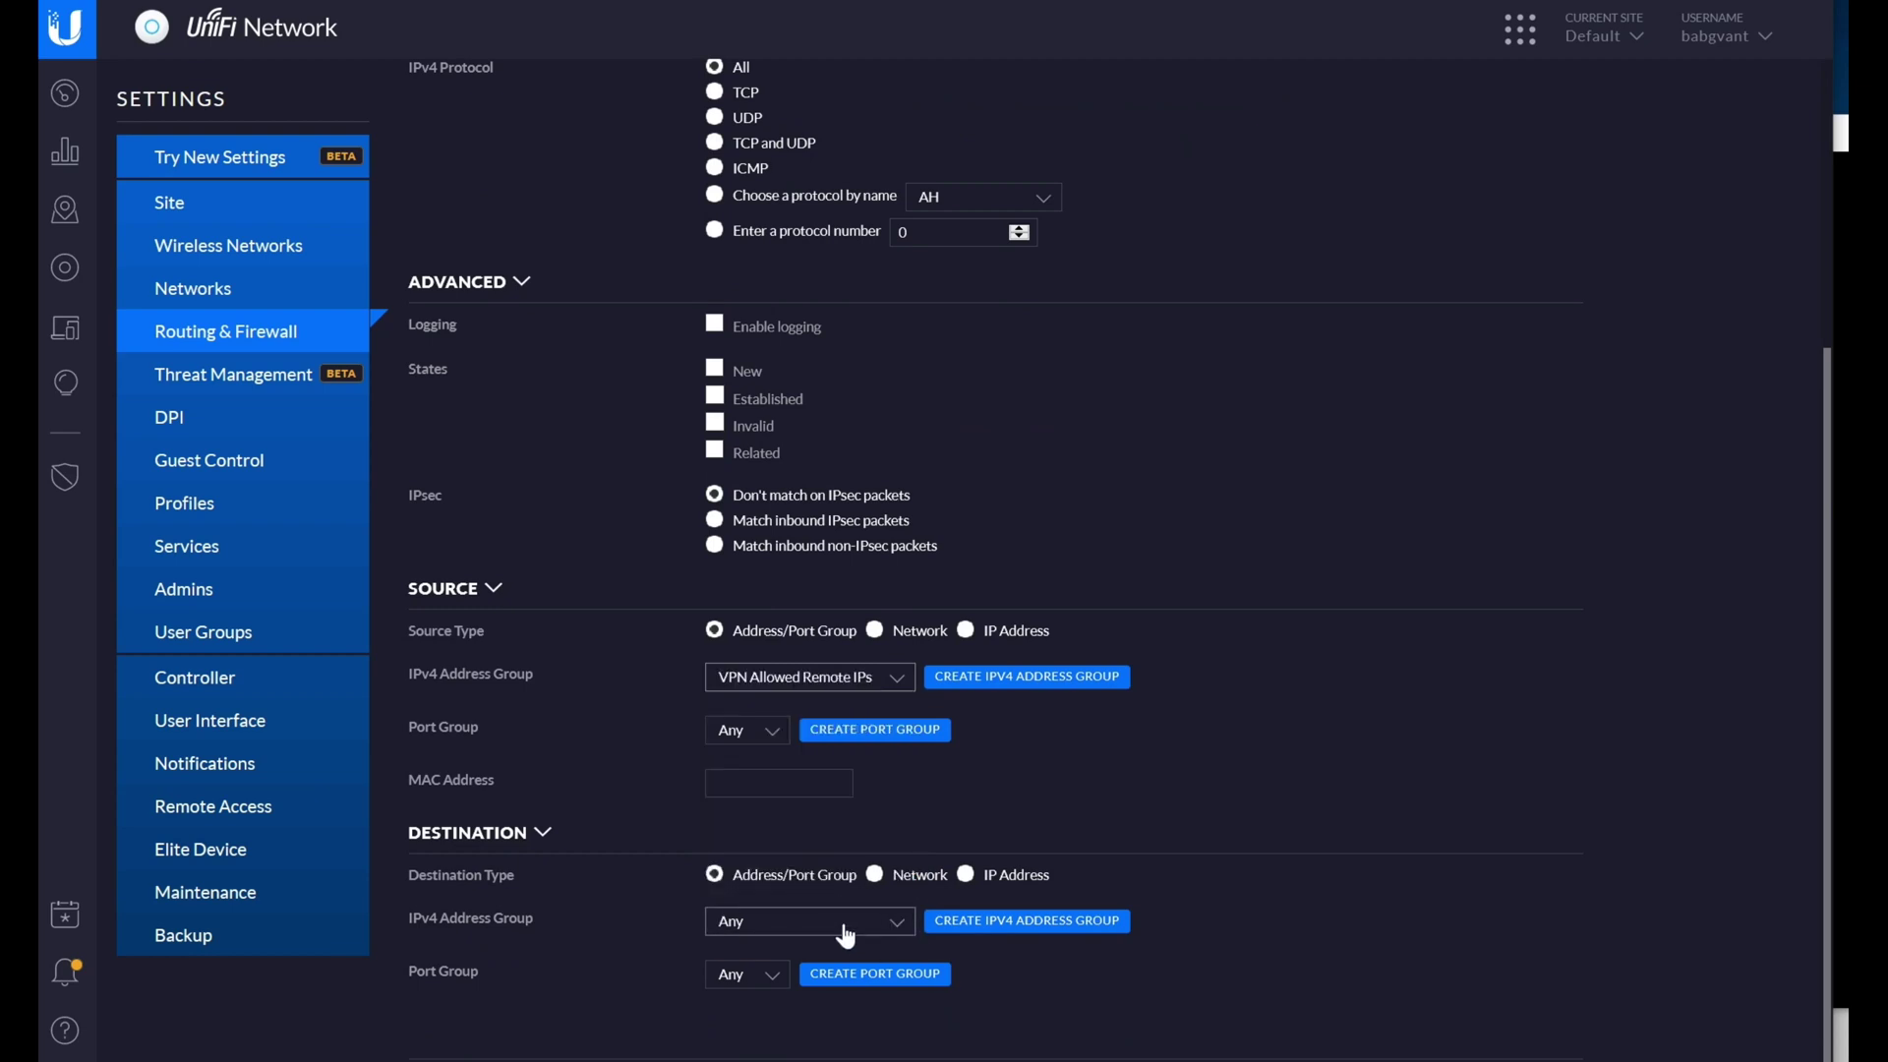
pyautogui.click(838, 924)
pyautogui.click(831, 867)
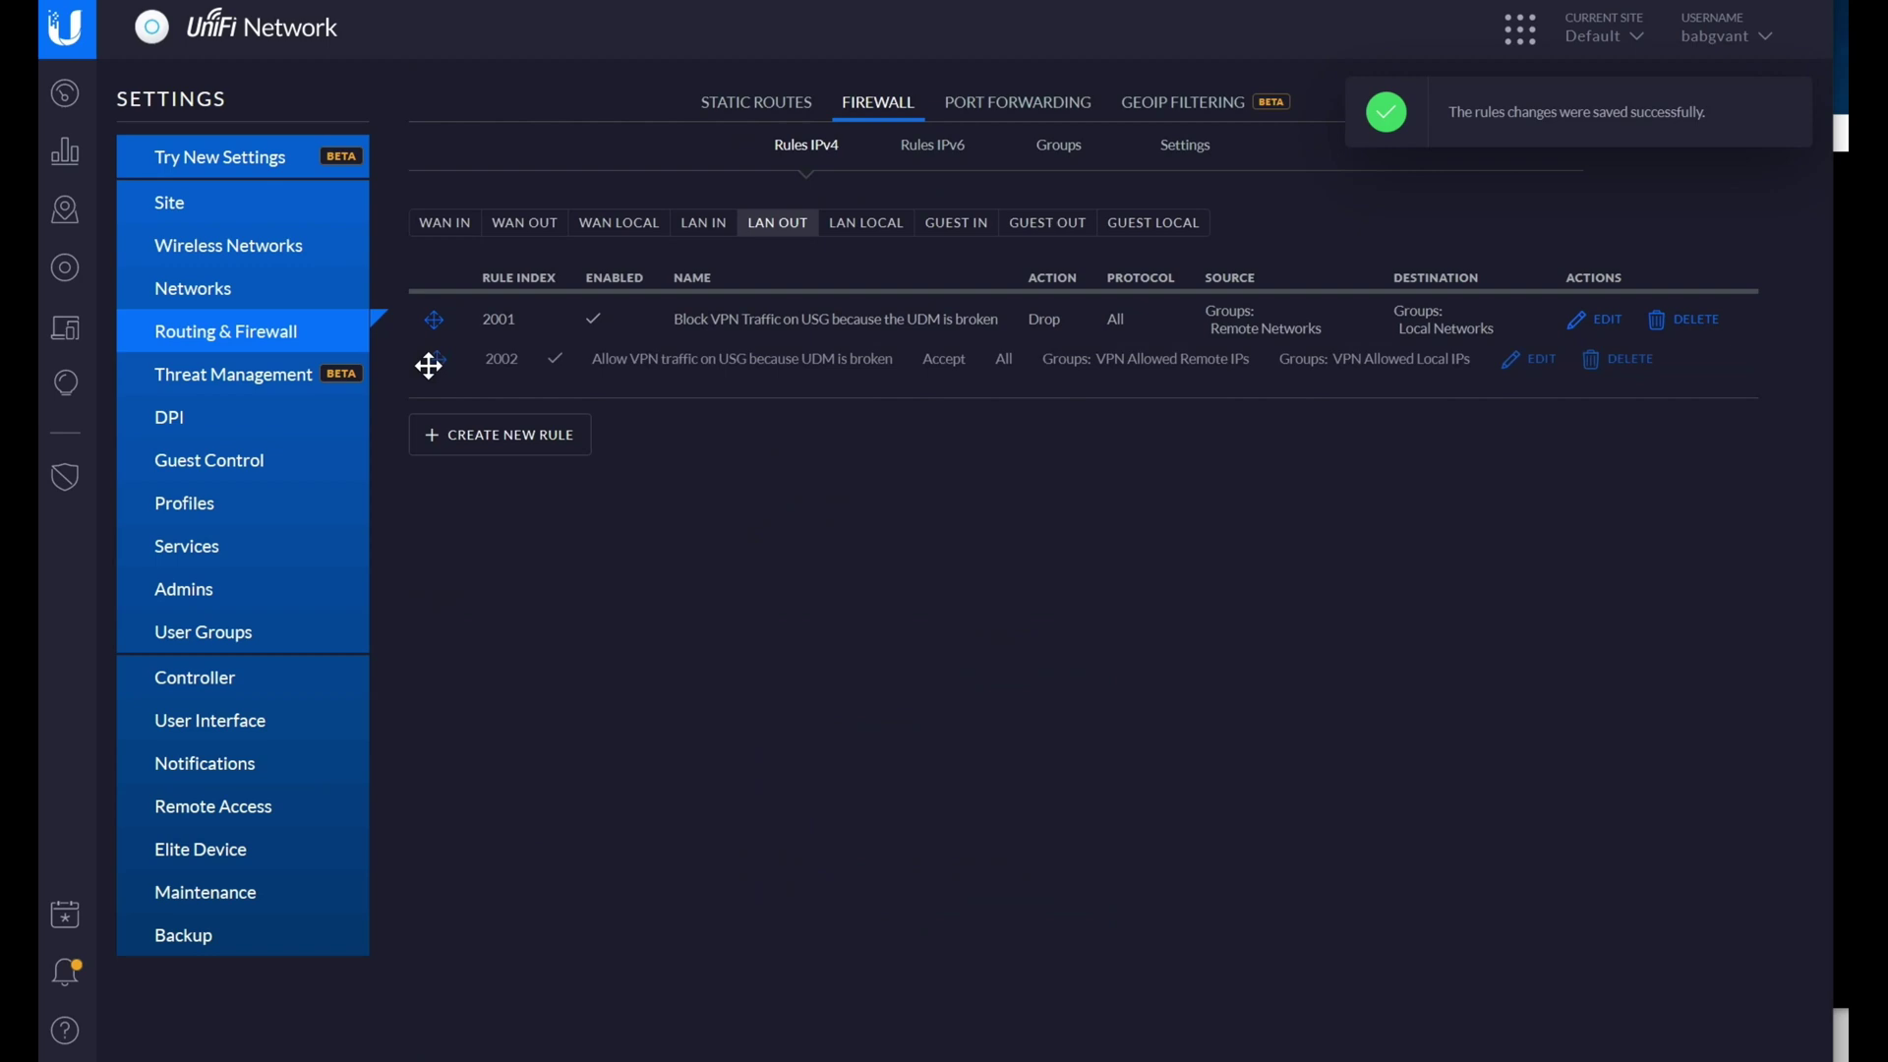
# Move the allow VPN rule above the block VPN rule in LAN OUT and recheck the ping to 10.0.1.5.
pyautogui.moveTo(426, 367); pyautogui.dragTo(428, 326)
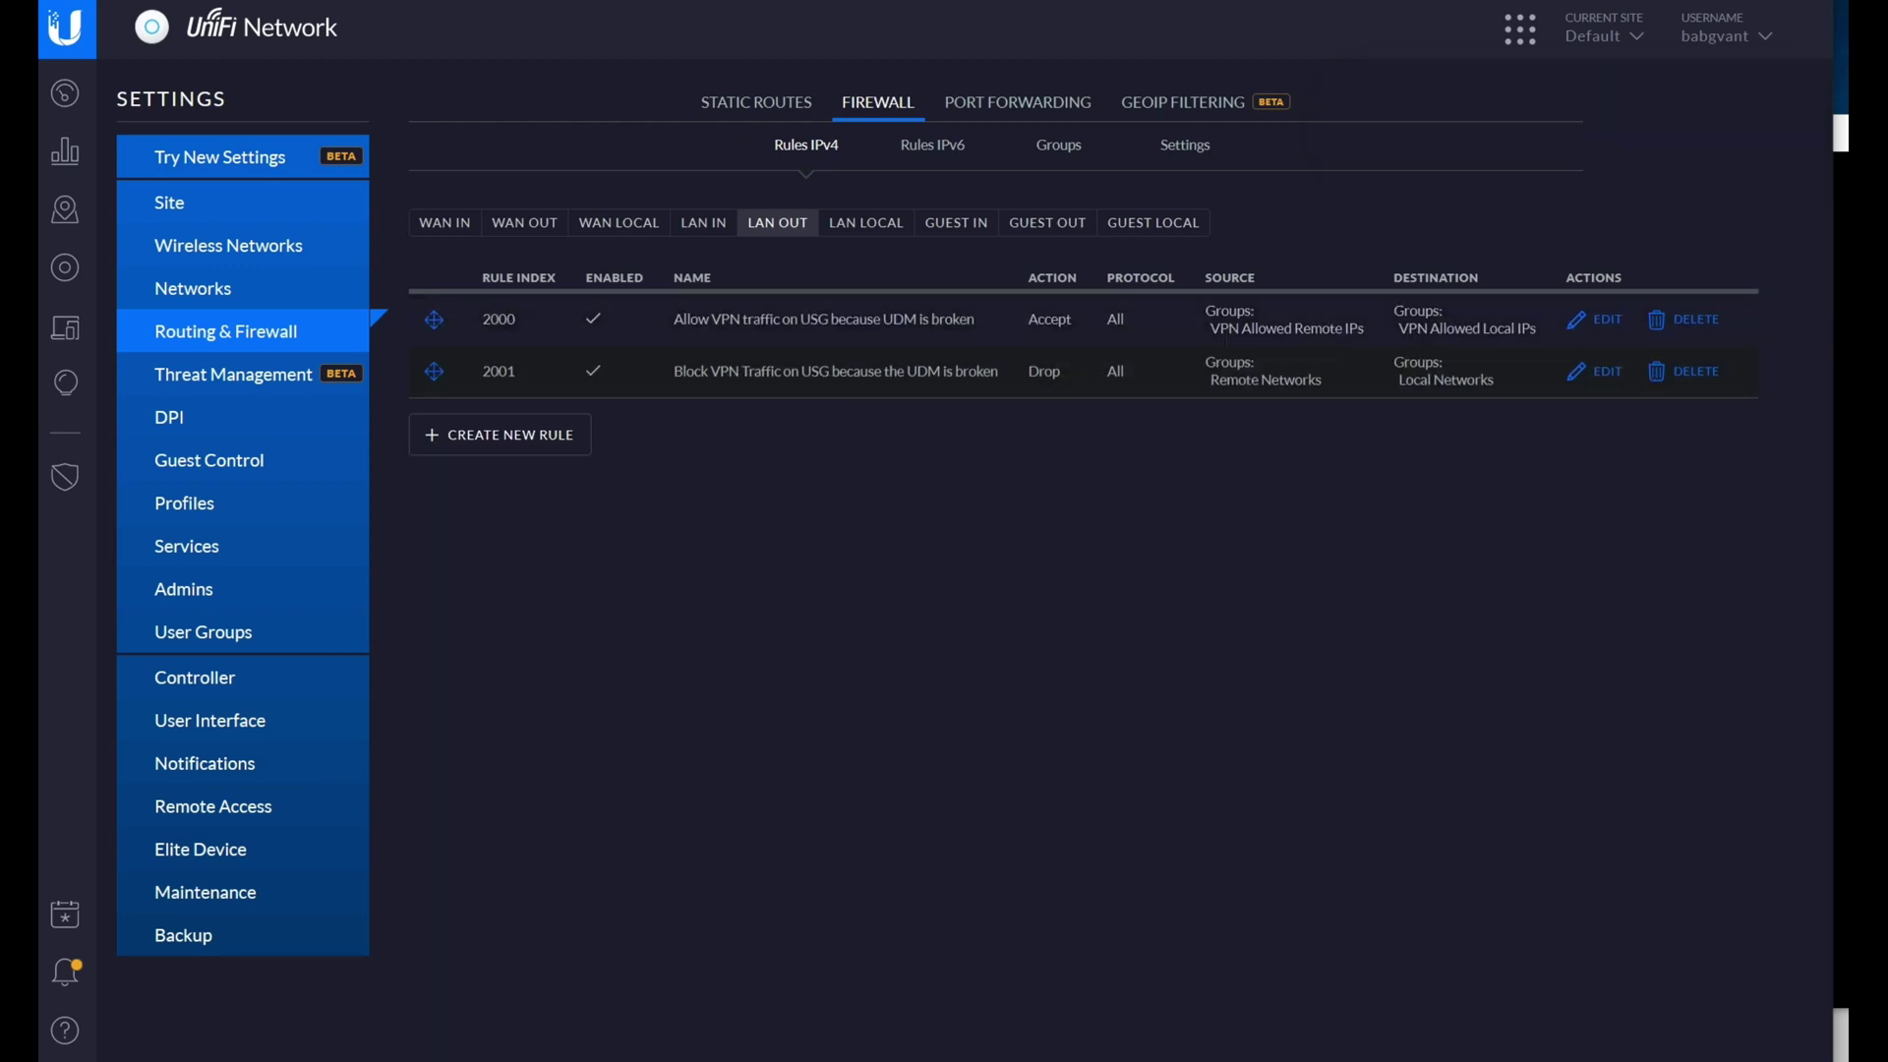
pyautogui.click(1838, 903)
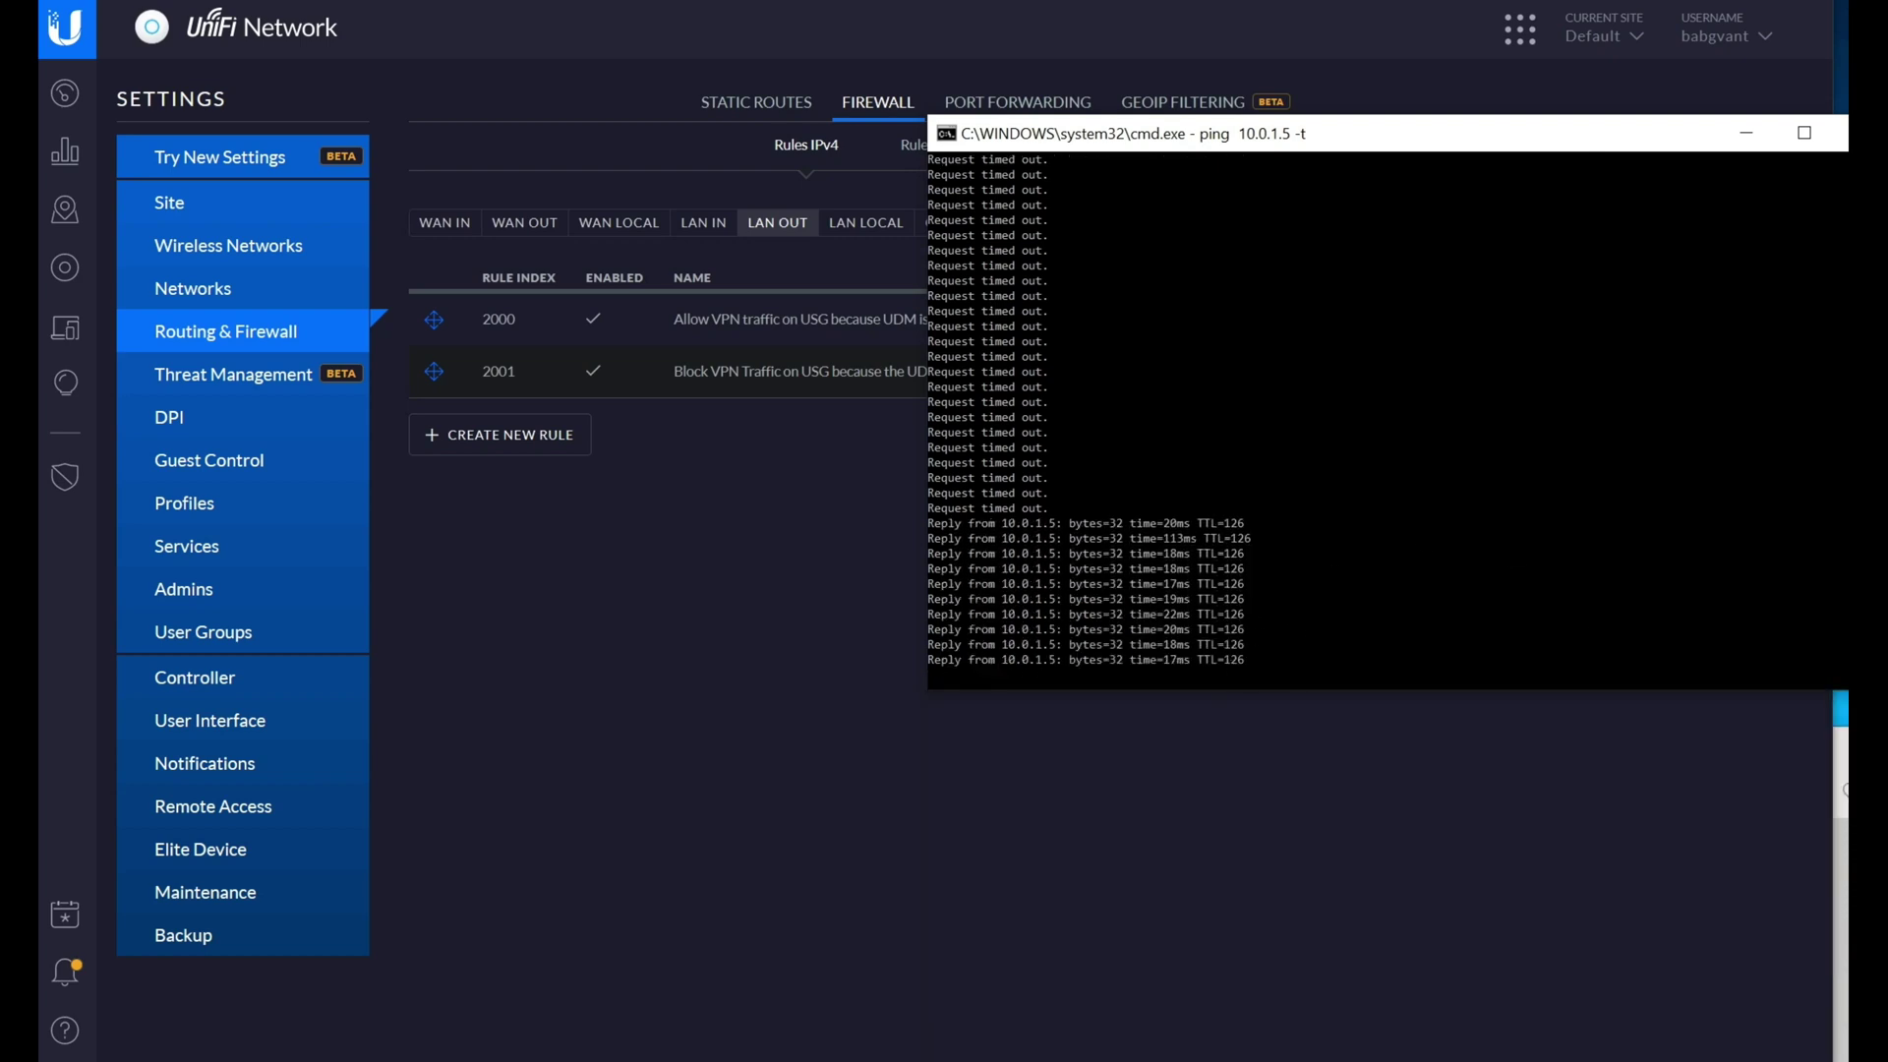
pyautogui.hotkey('alt', 'Tab')
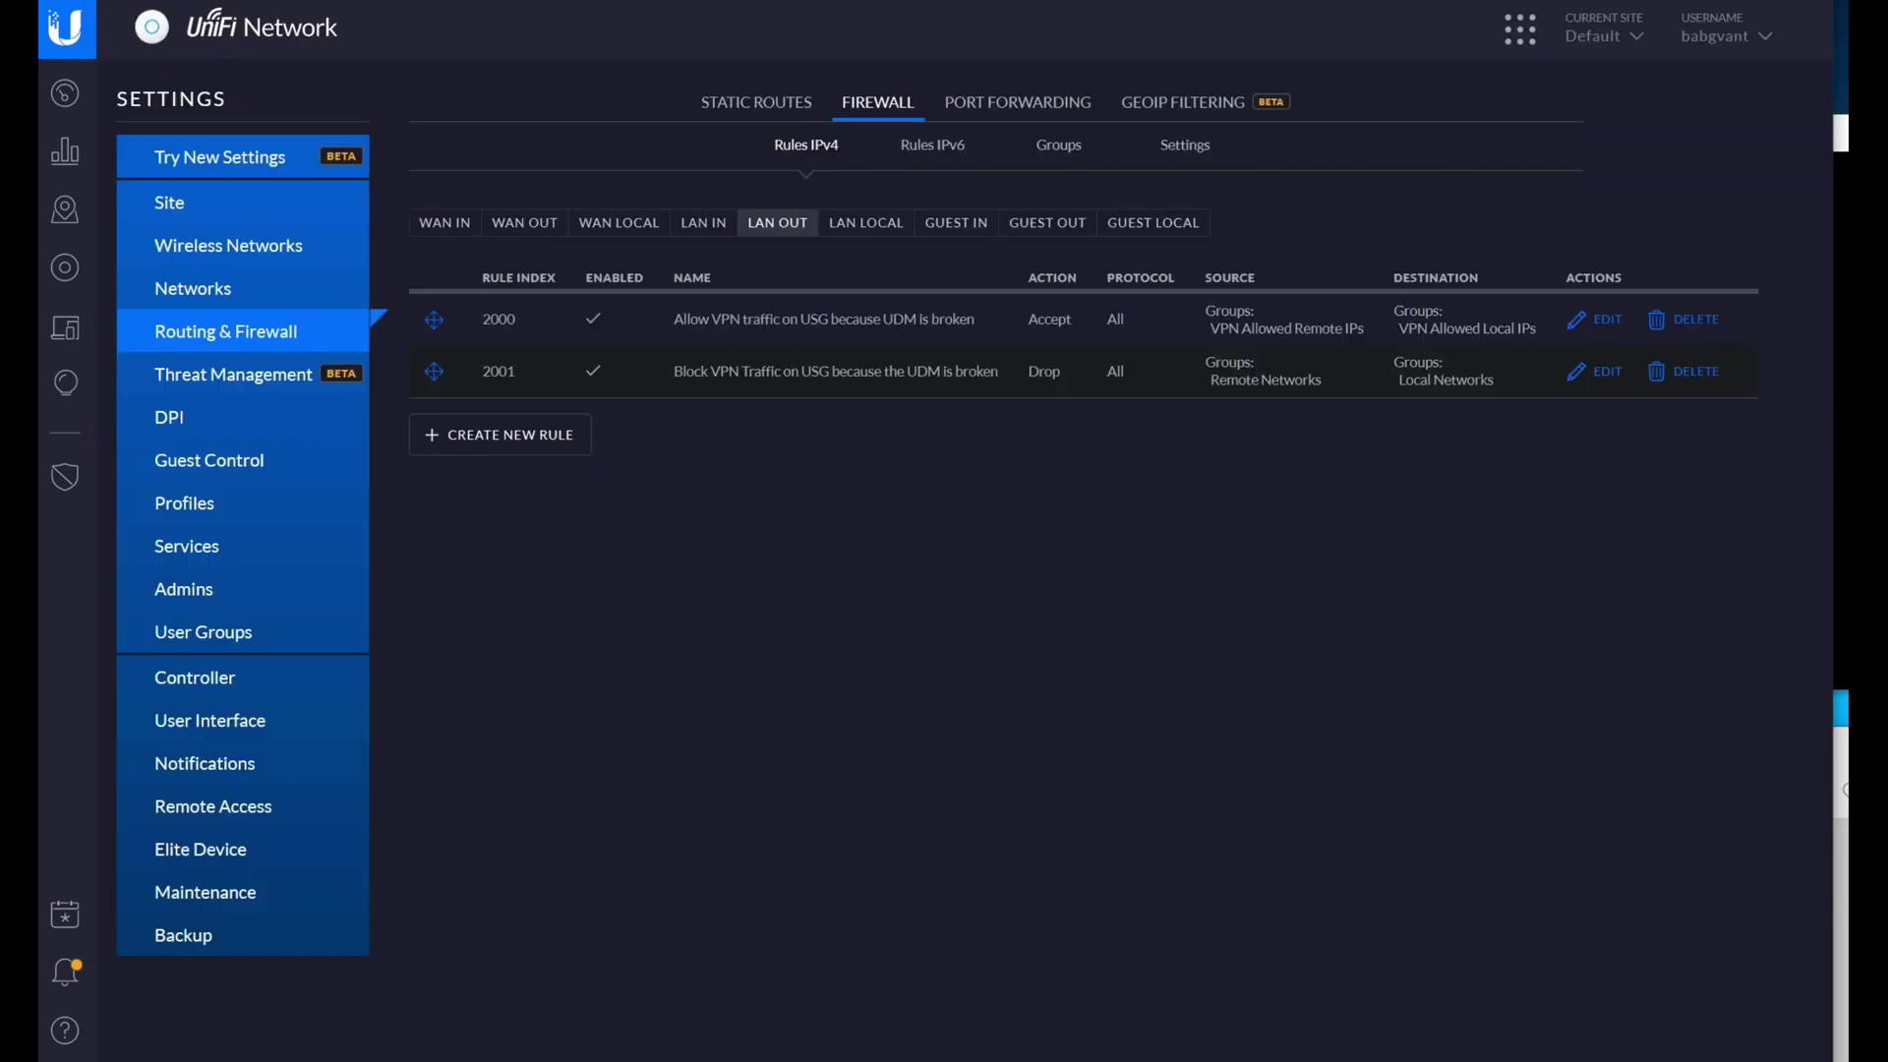
# Edit the LAN OUT allow VPN rule to match a protocol by name and choose RDP.
pyautogui.click(1599, 322)
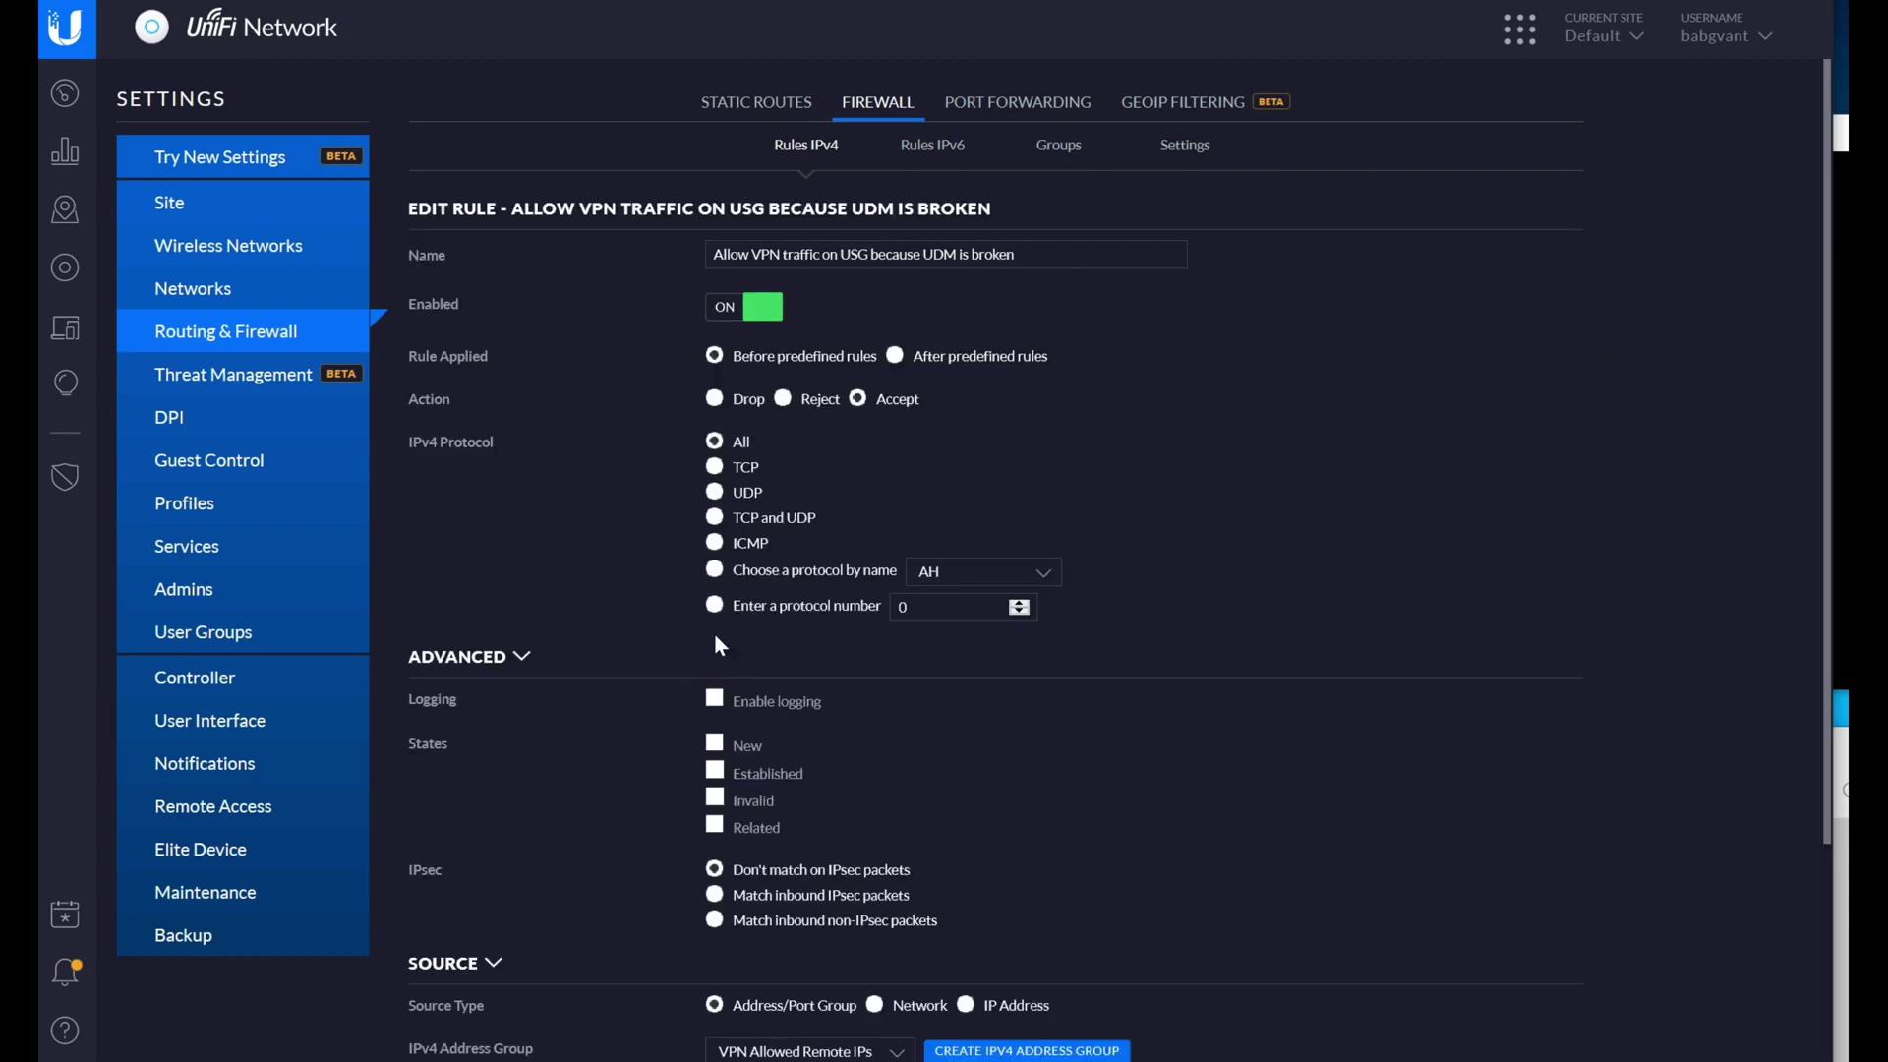
pyautogui.click(714, 570)
pyautogui.click(1052, 578)
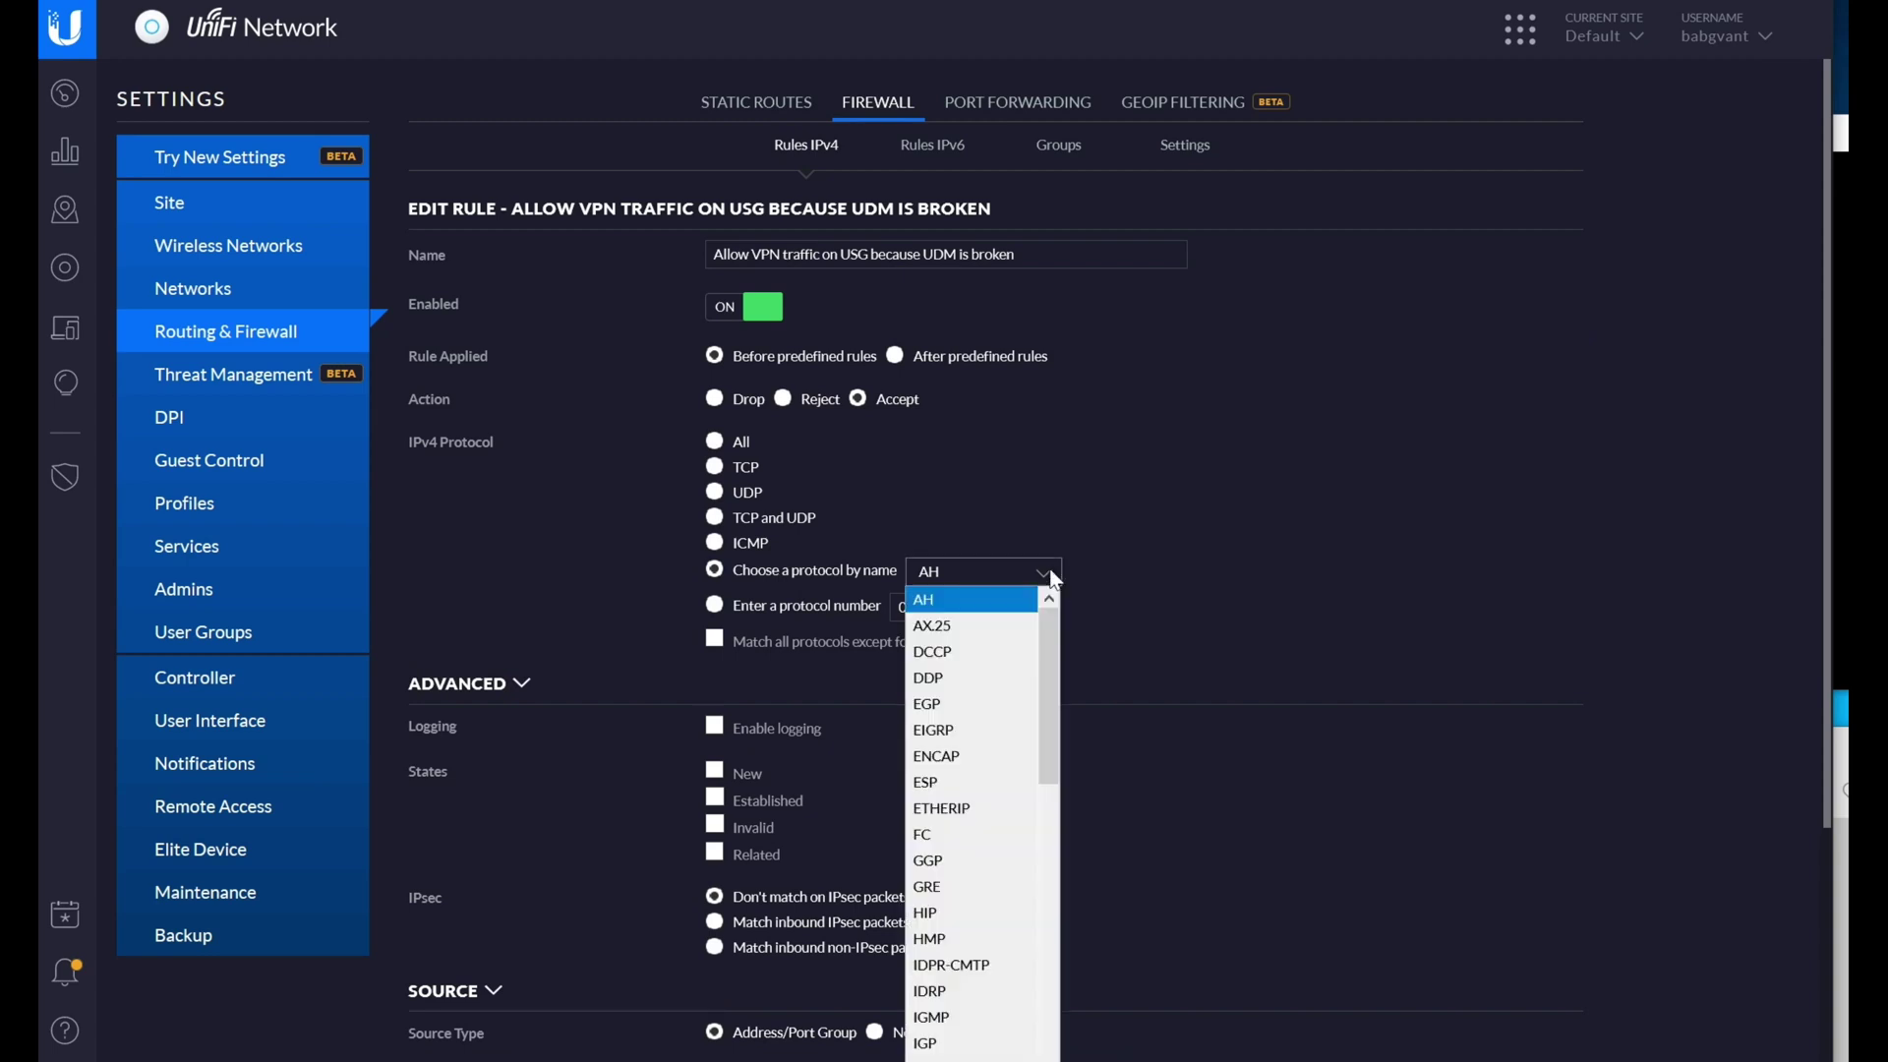
pyautogui.moveTo(1050, 760); pyautogui.dragTo(1049, 1051)
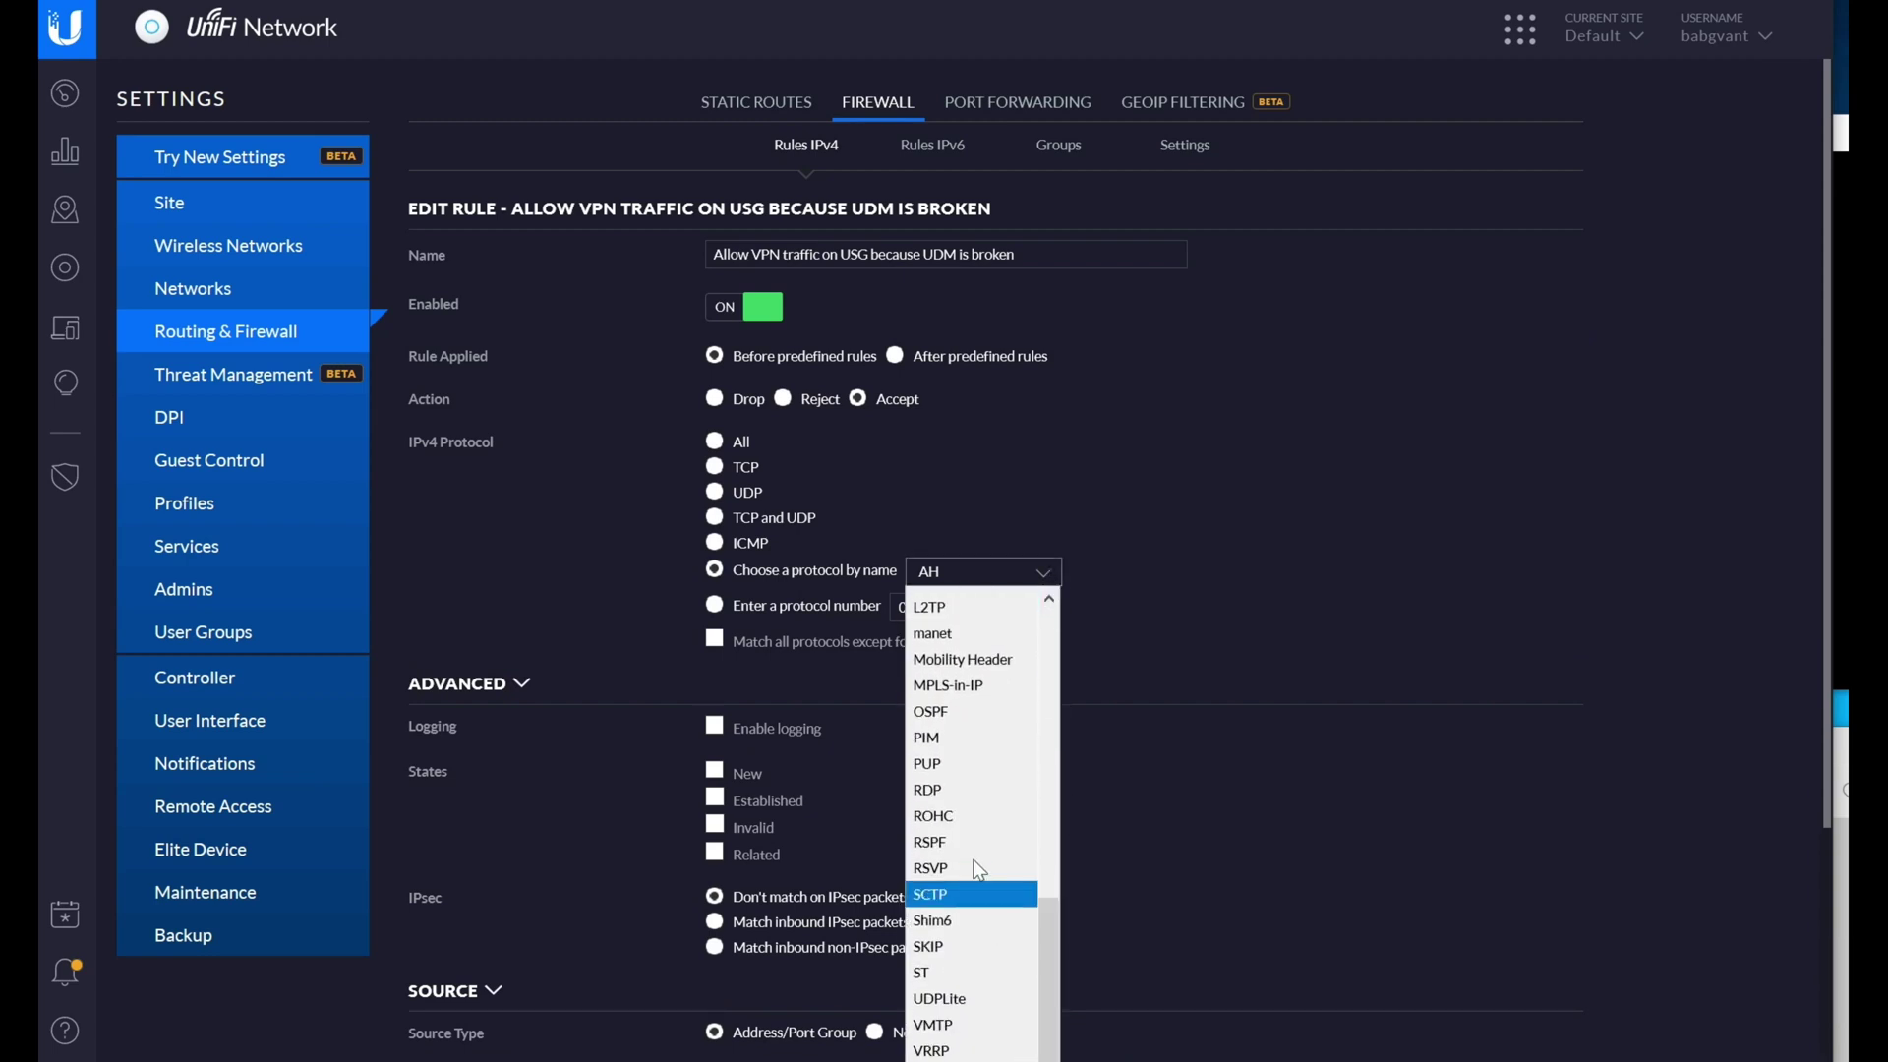
pyautogui.click(958, 790)
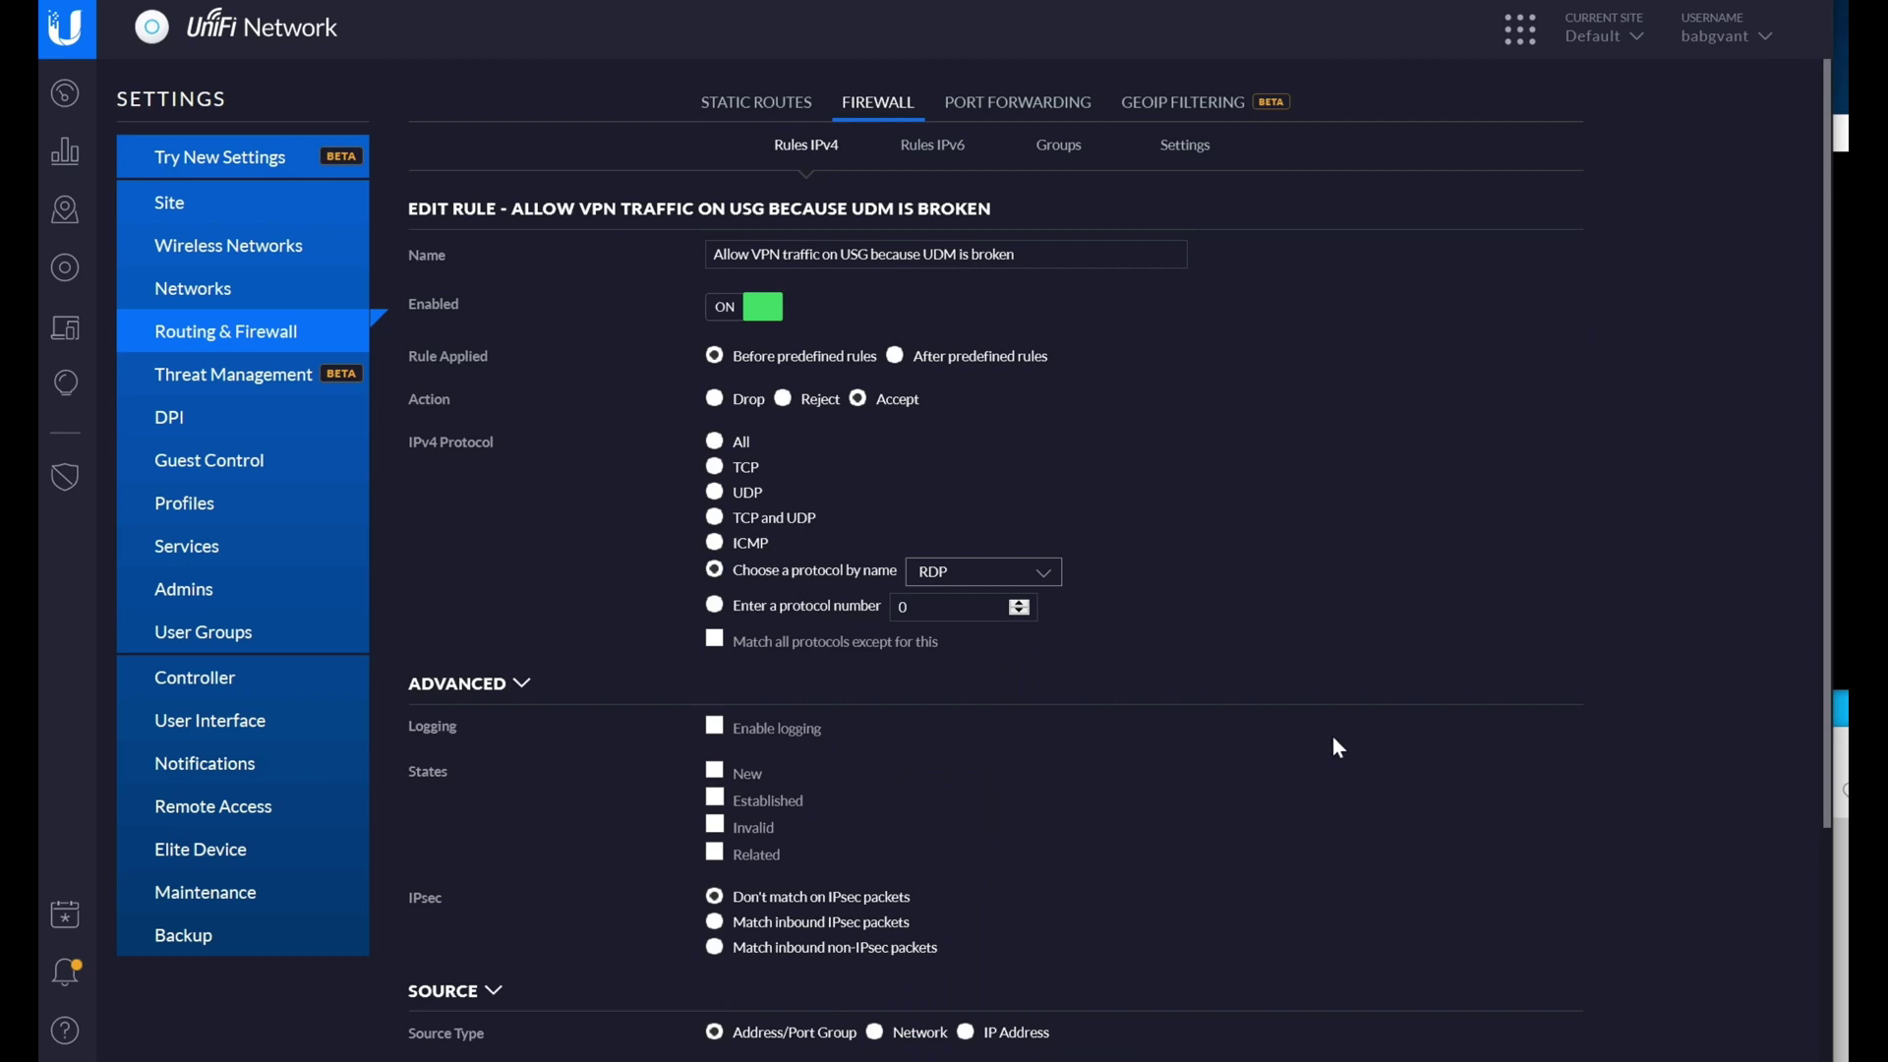